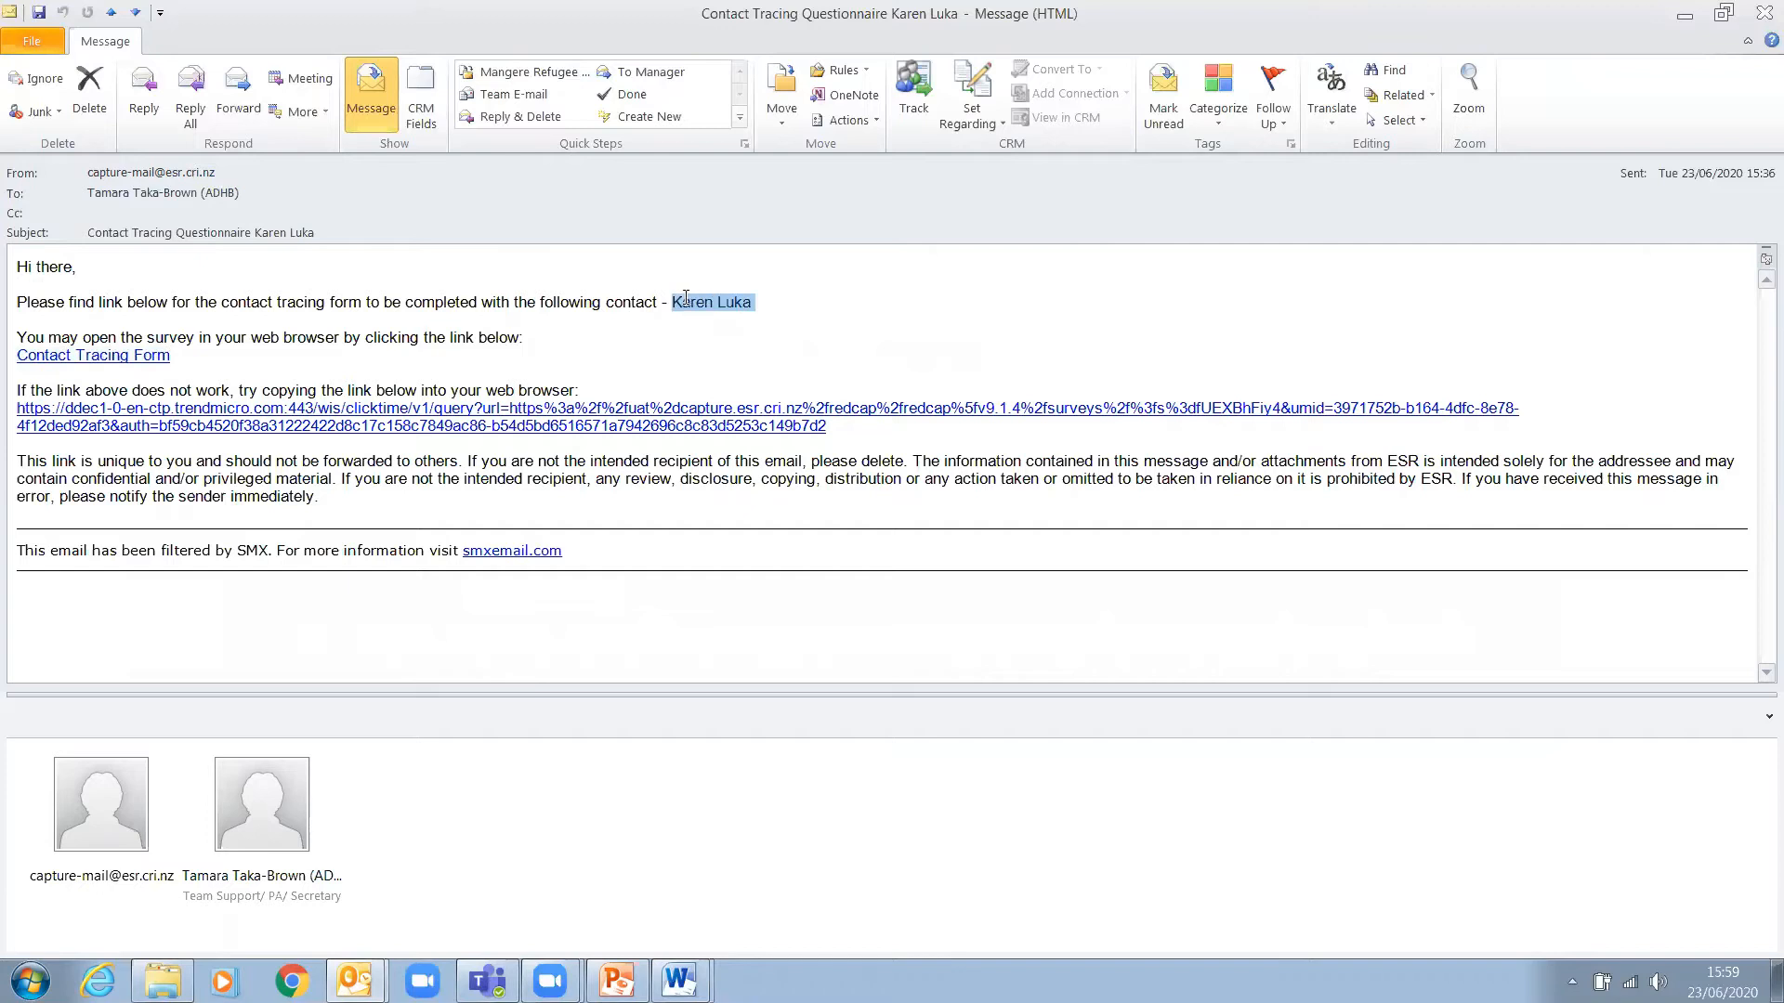
- Follow the Contact Tracing Form link in the contact tracing questionnaire email
left_click(140, 358)
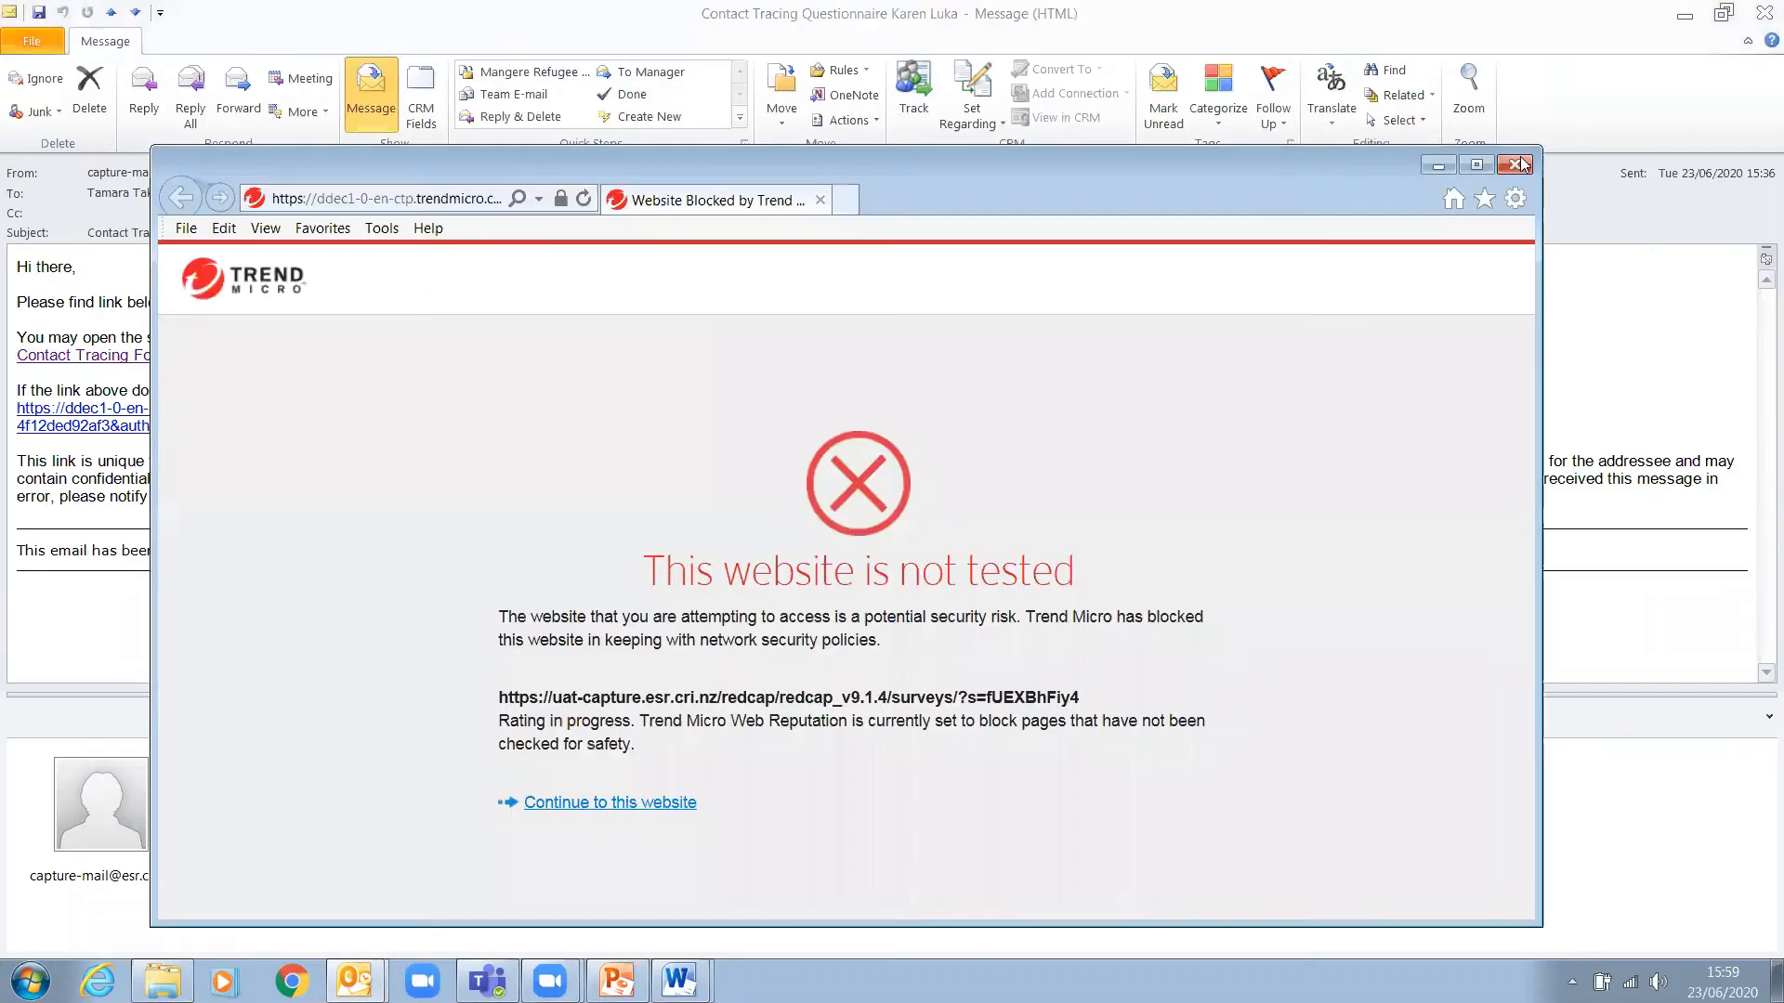
- Maximize Internet Explorer and continue past the Trend Micro security warning to the survey
left_click(1481, 163)
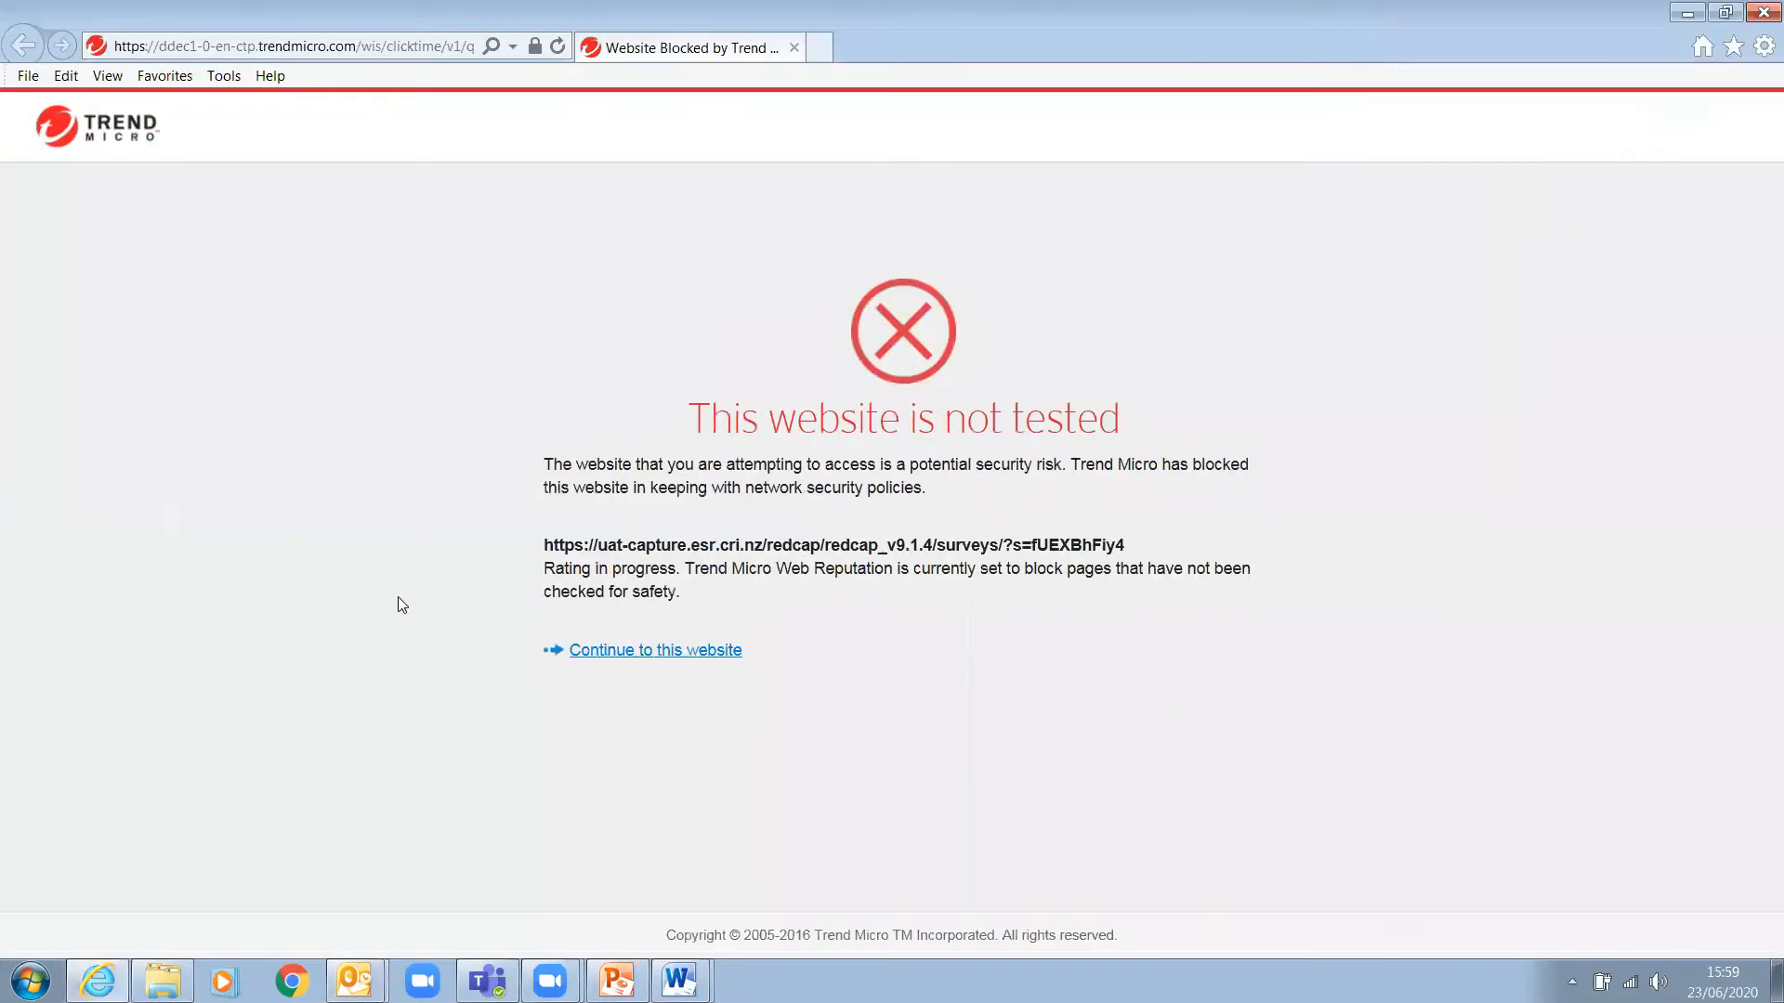
left_click(689, 650)
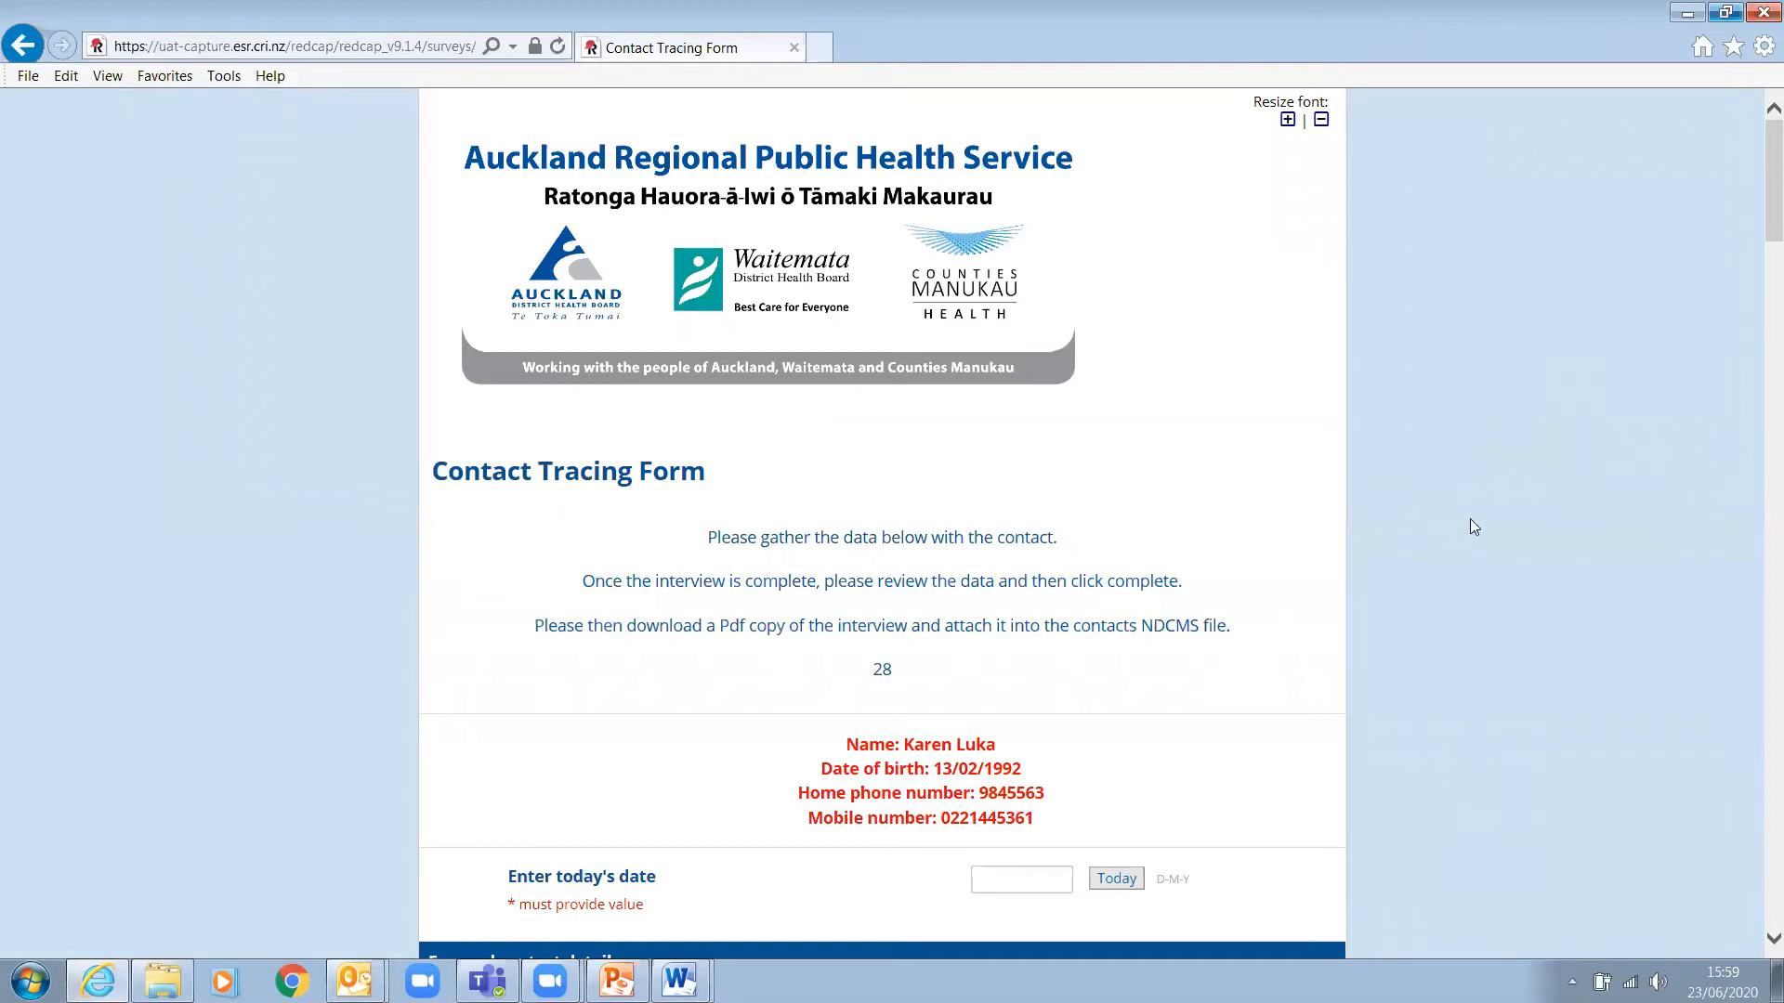
scroll(1470, 527, "down", 3)
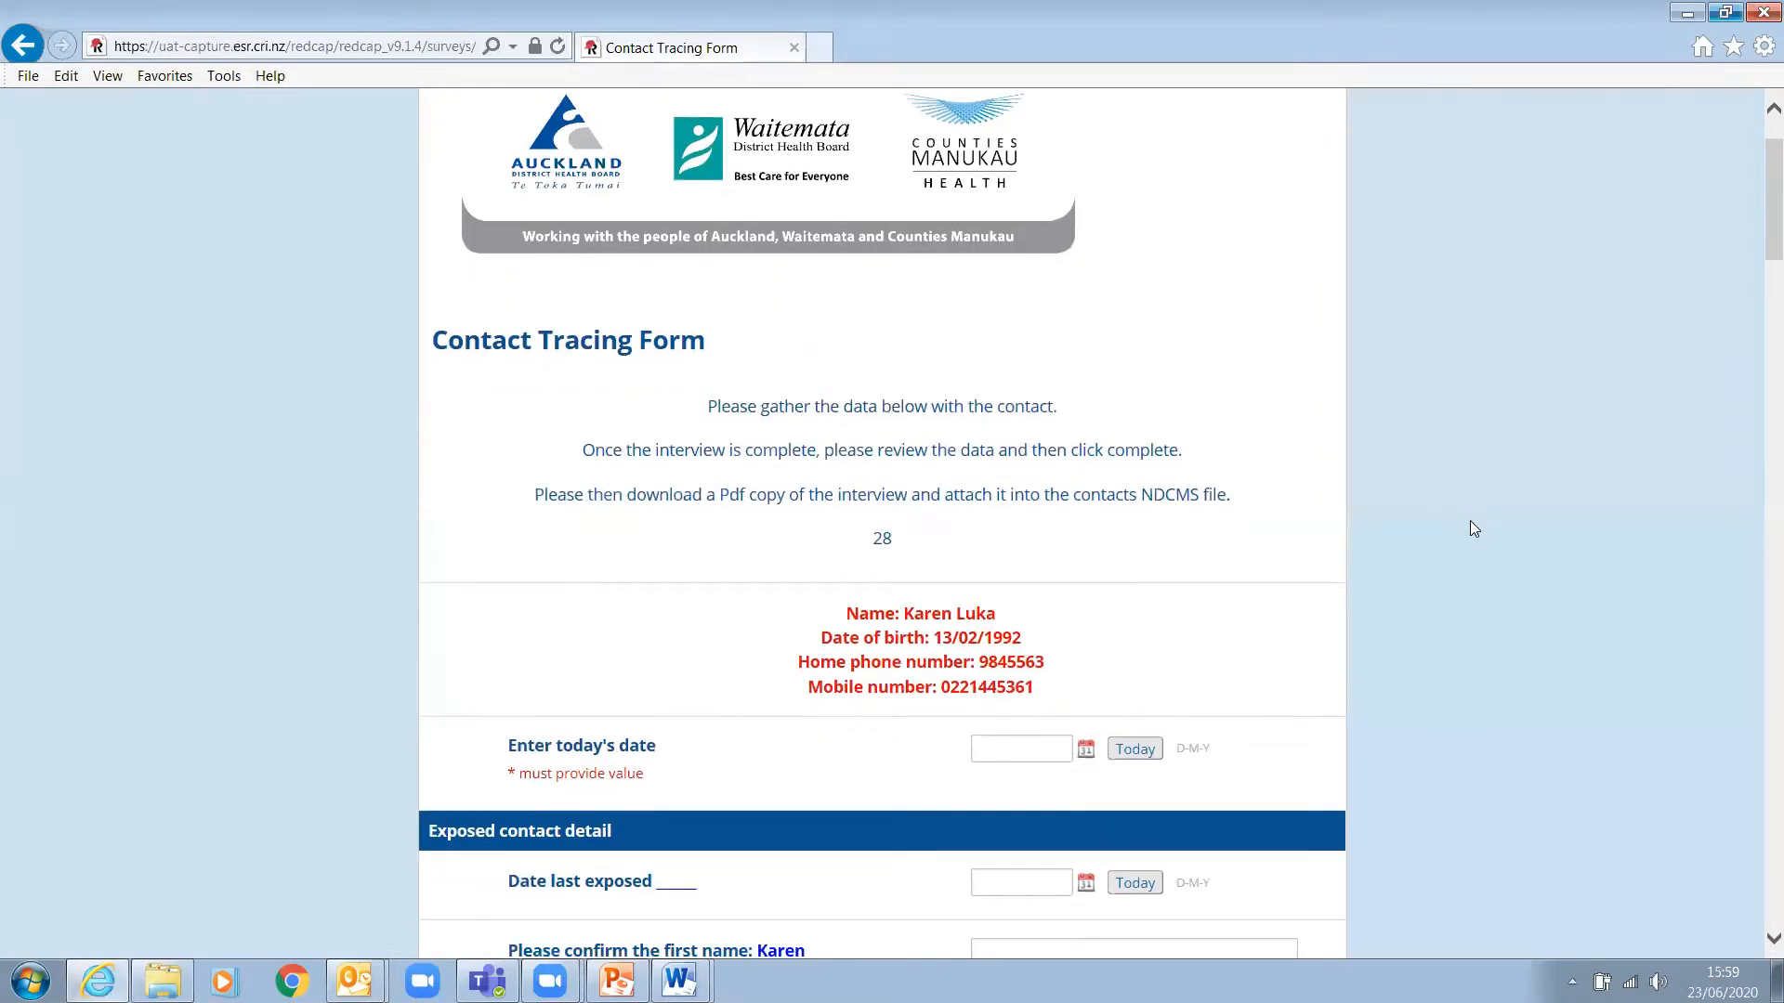
scroll(1469, 522, "up", 3)
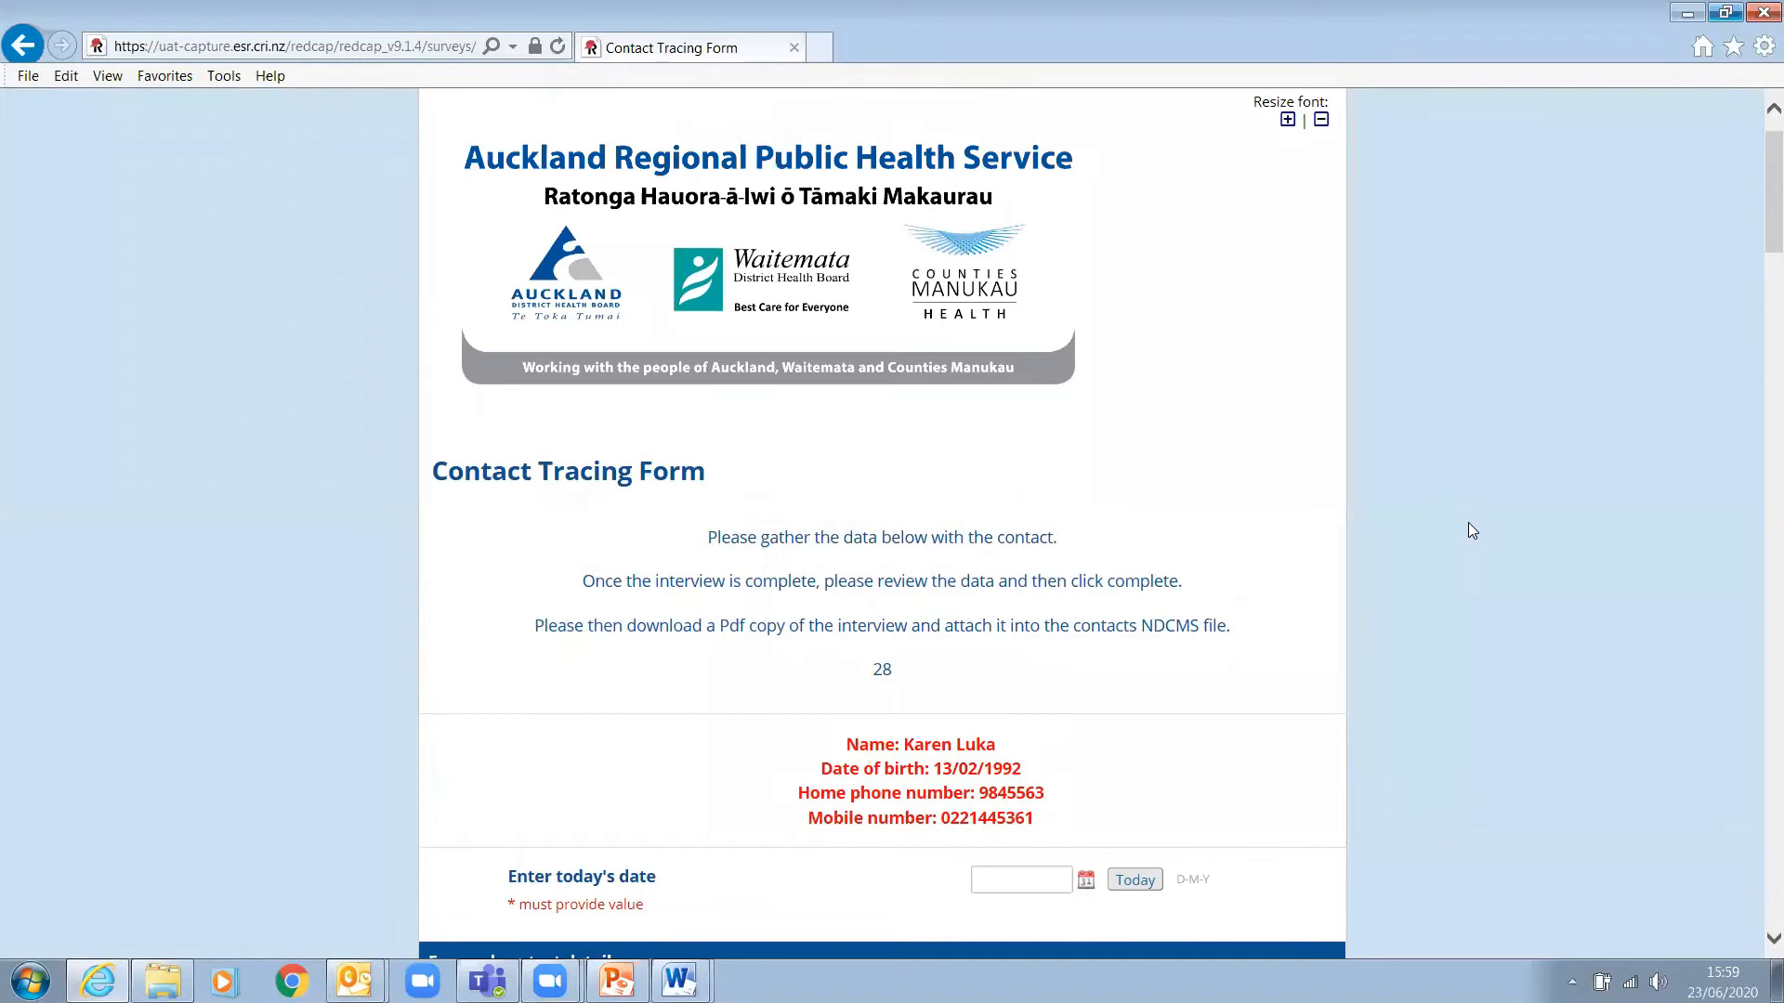
scroll(1467, 530, "down", 3)
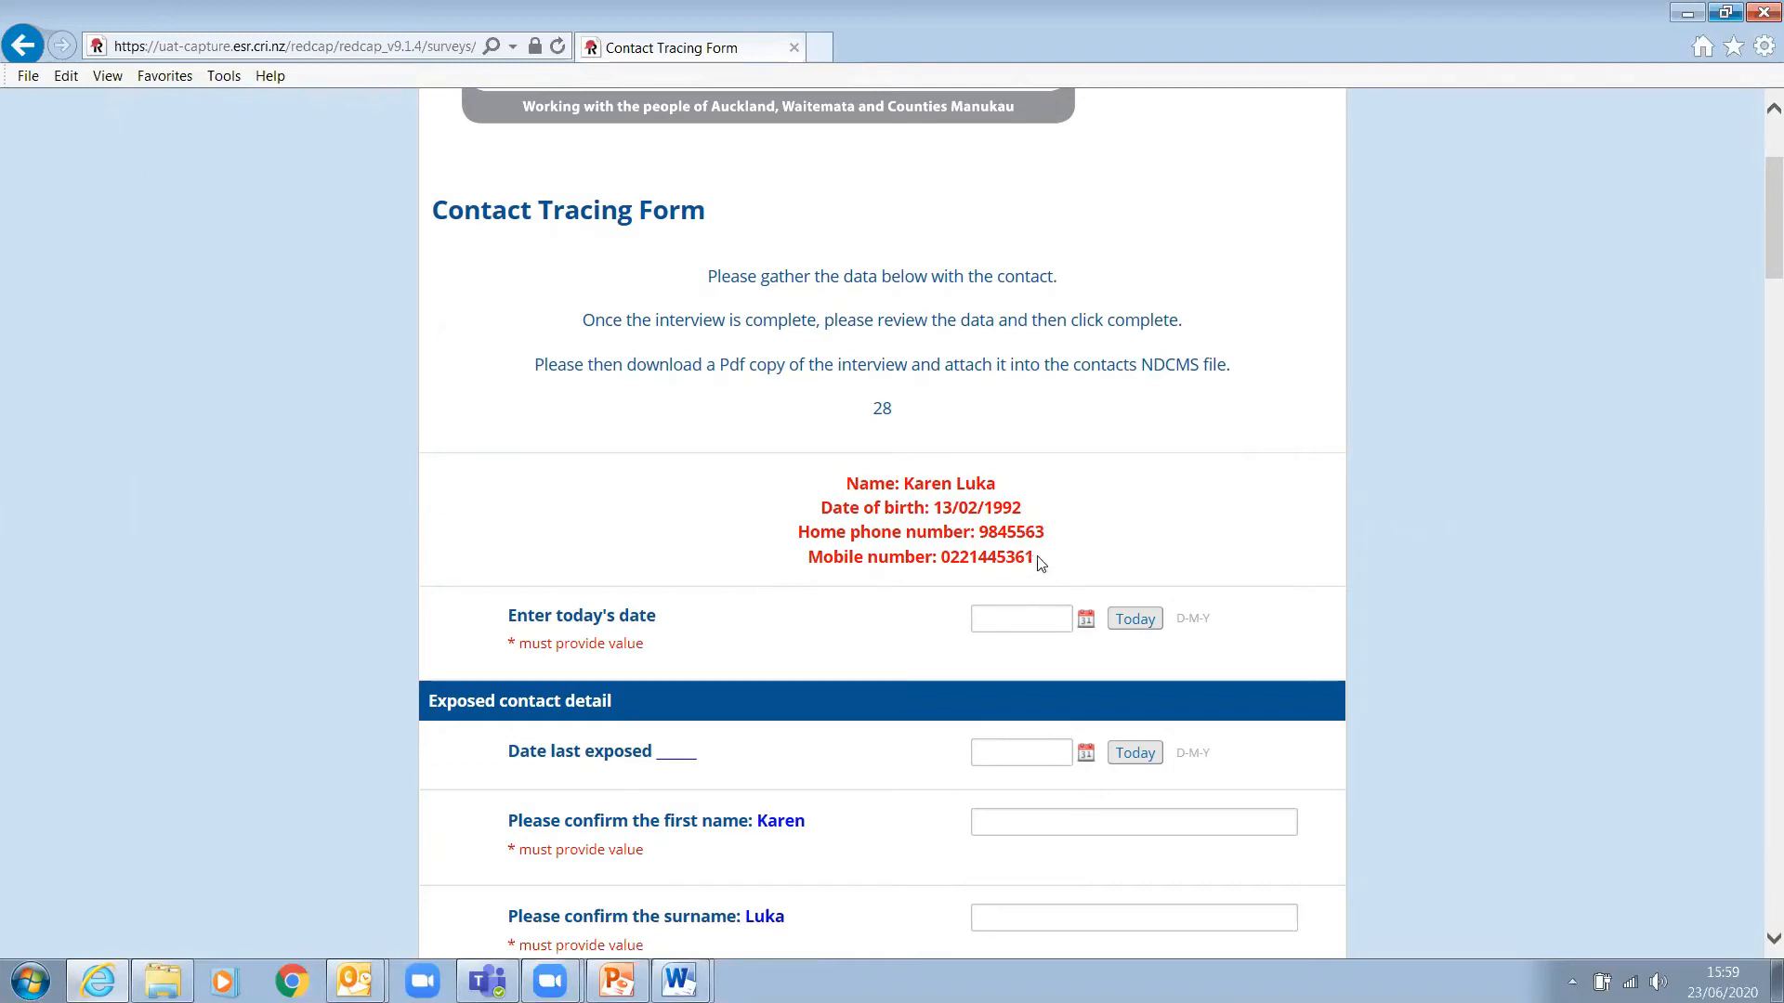
- Highlight the contact's detail lines in the form header to review them
left_click_drag(1036, 558, 797, 490)
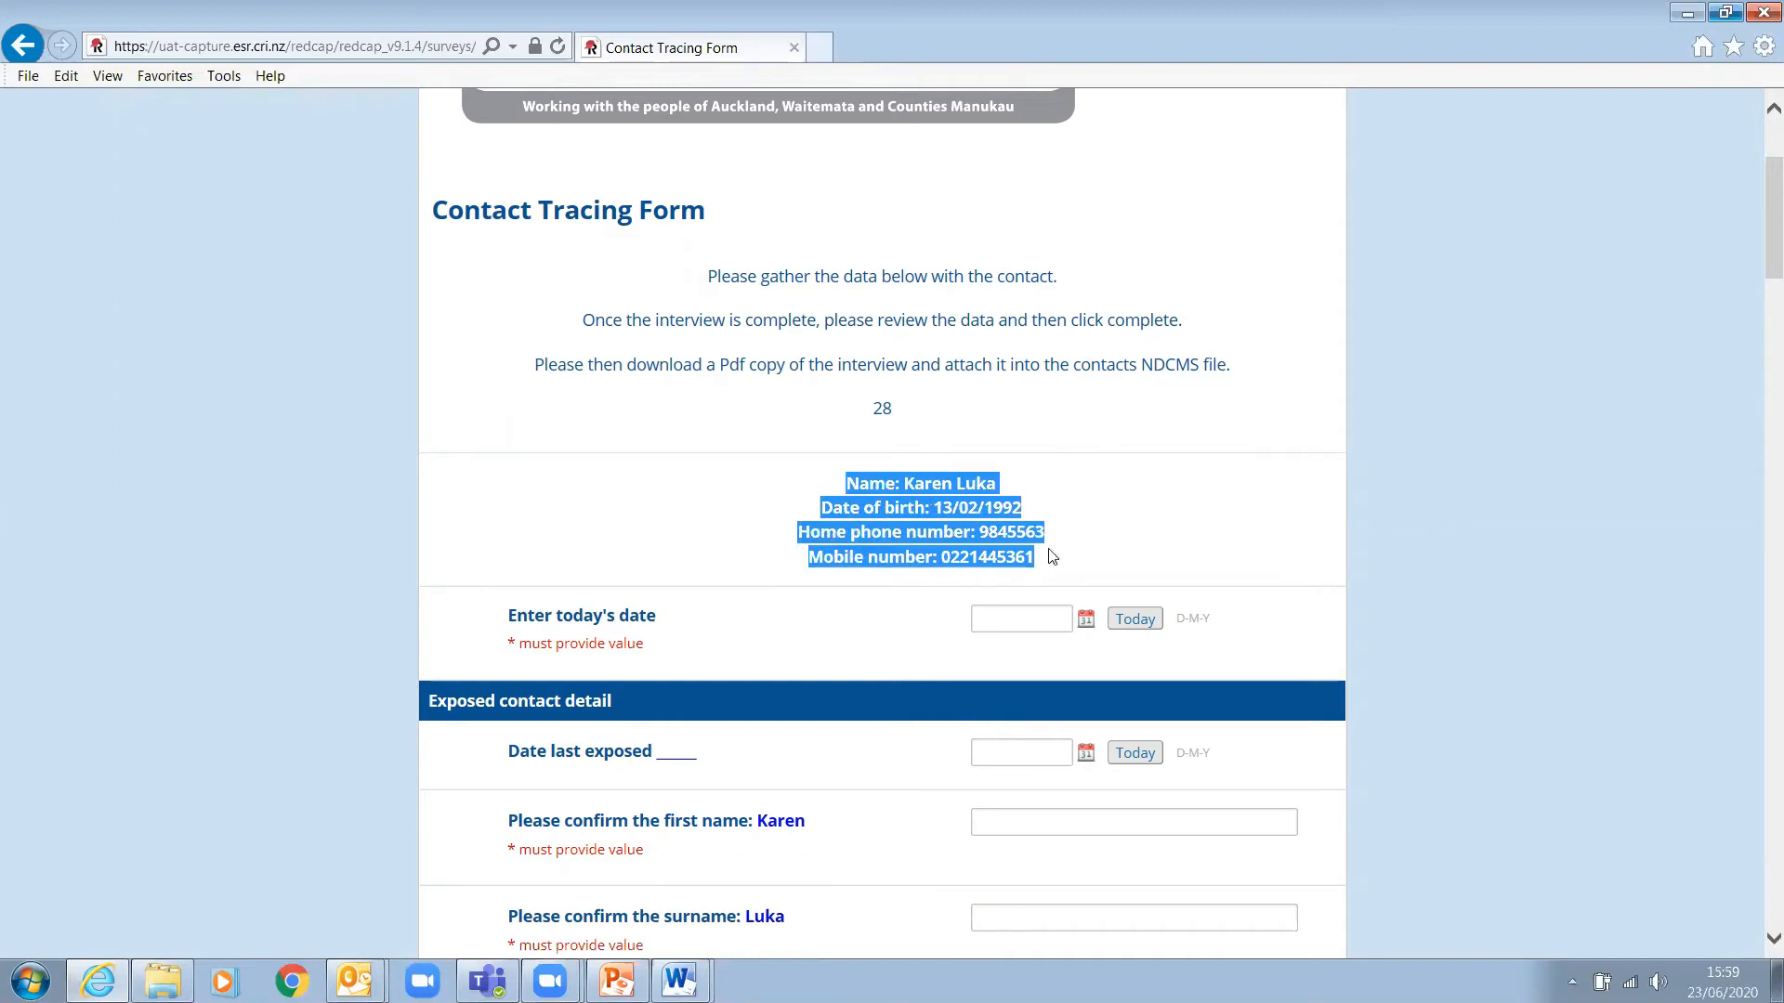
left_click(1097, 555)
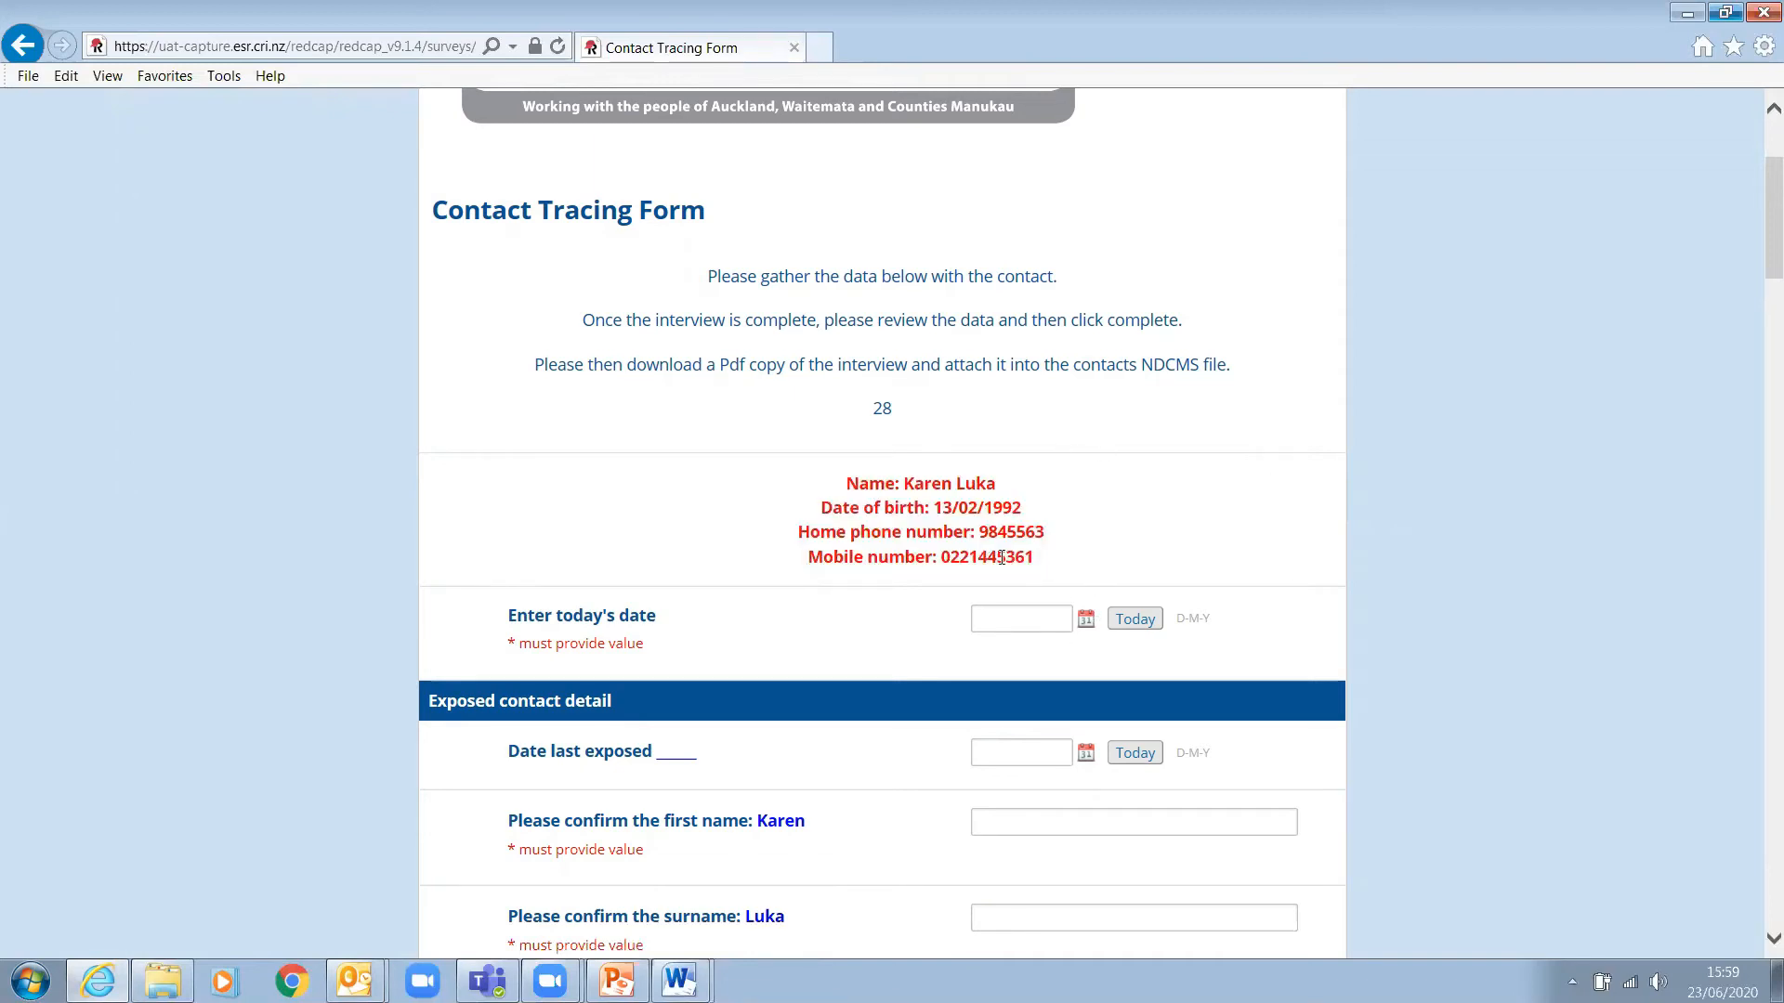
left_click_drag(1033, 557, 831, 486)
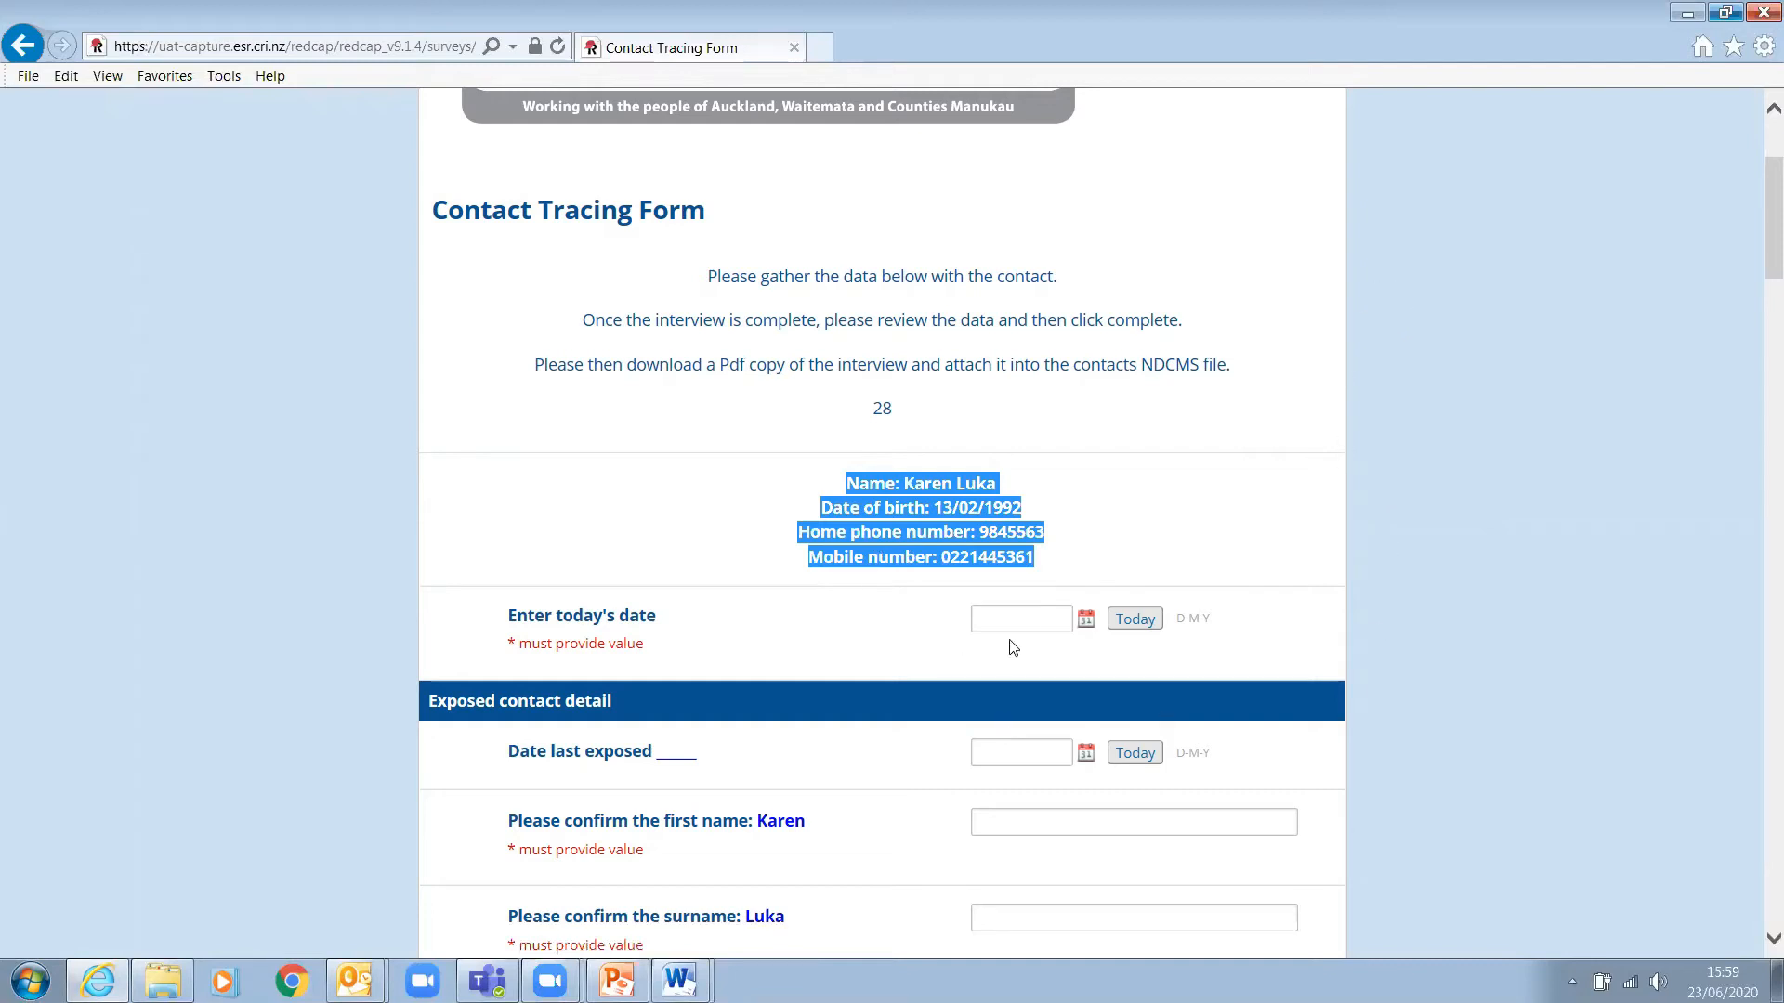
- Set both today's date and the date last exposed to 23-06-2020
left_click(1150, 619)
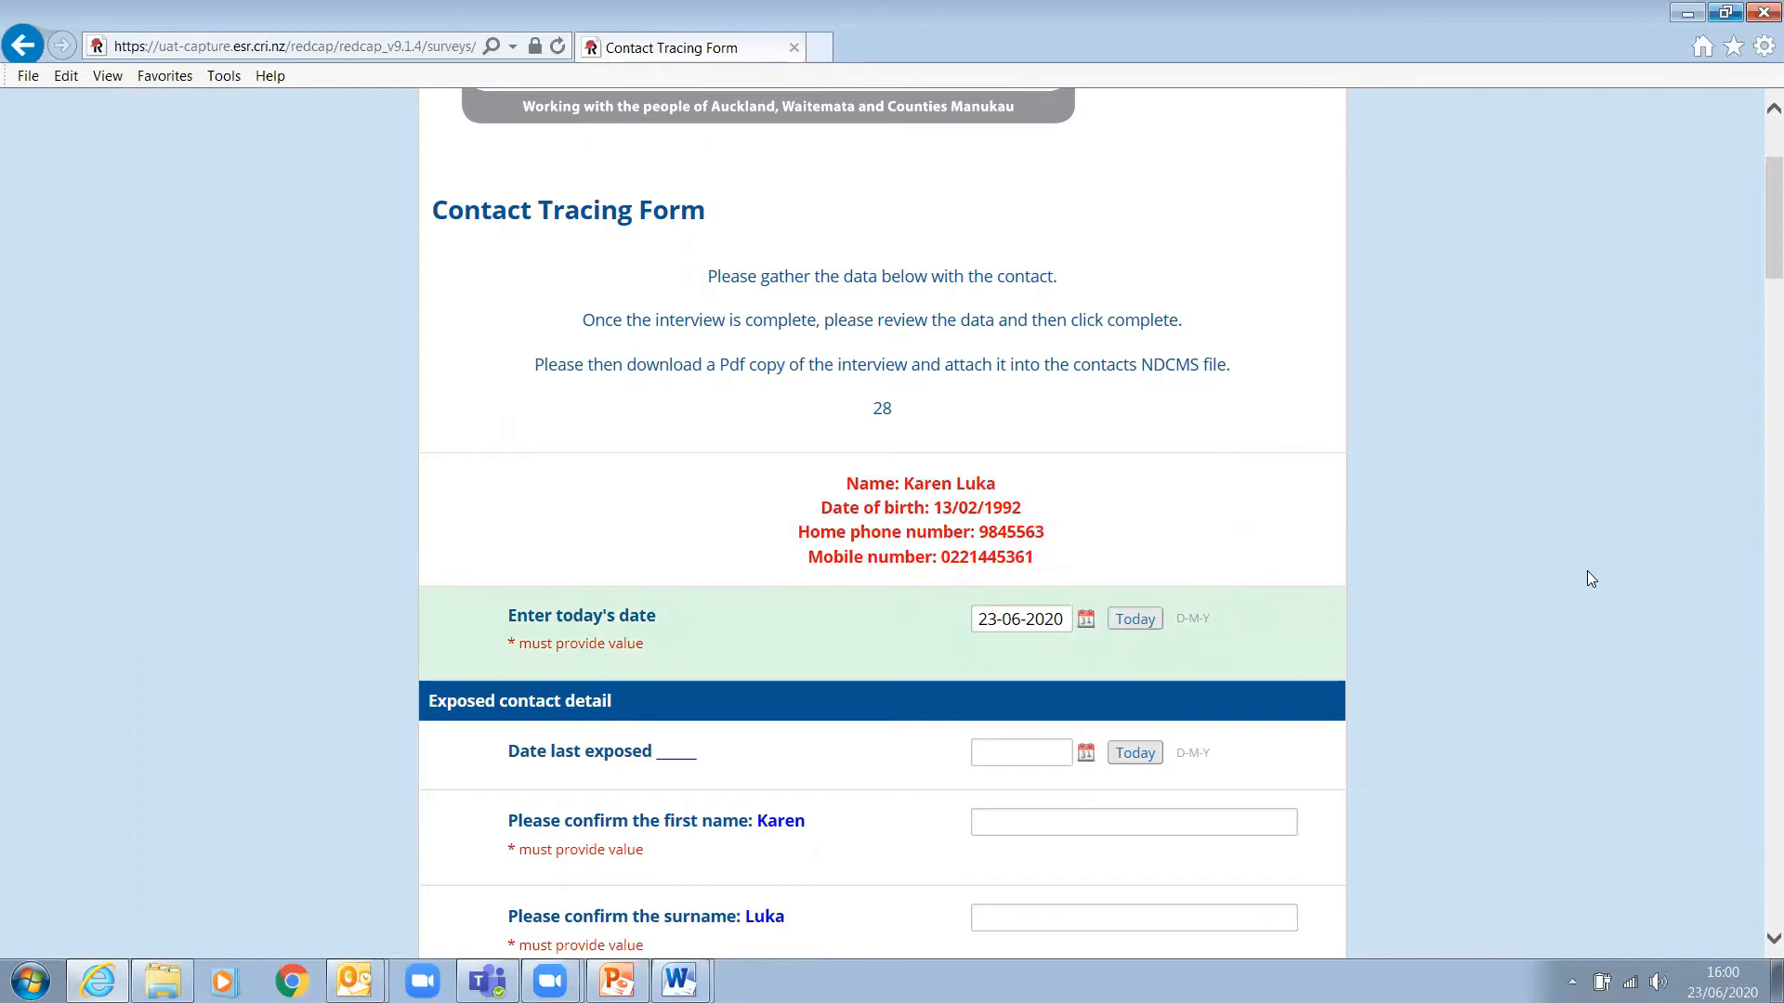
scroll(1585, 569, "down", 5)
scroll(1570, 562, "up", 1)
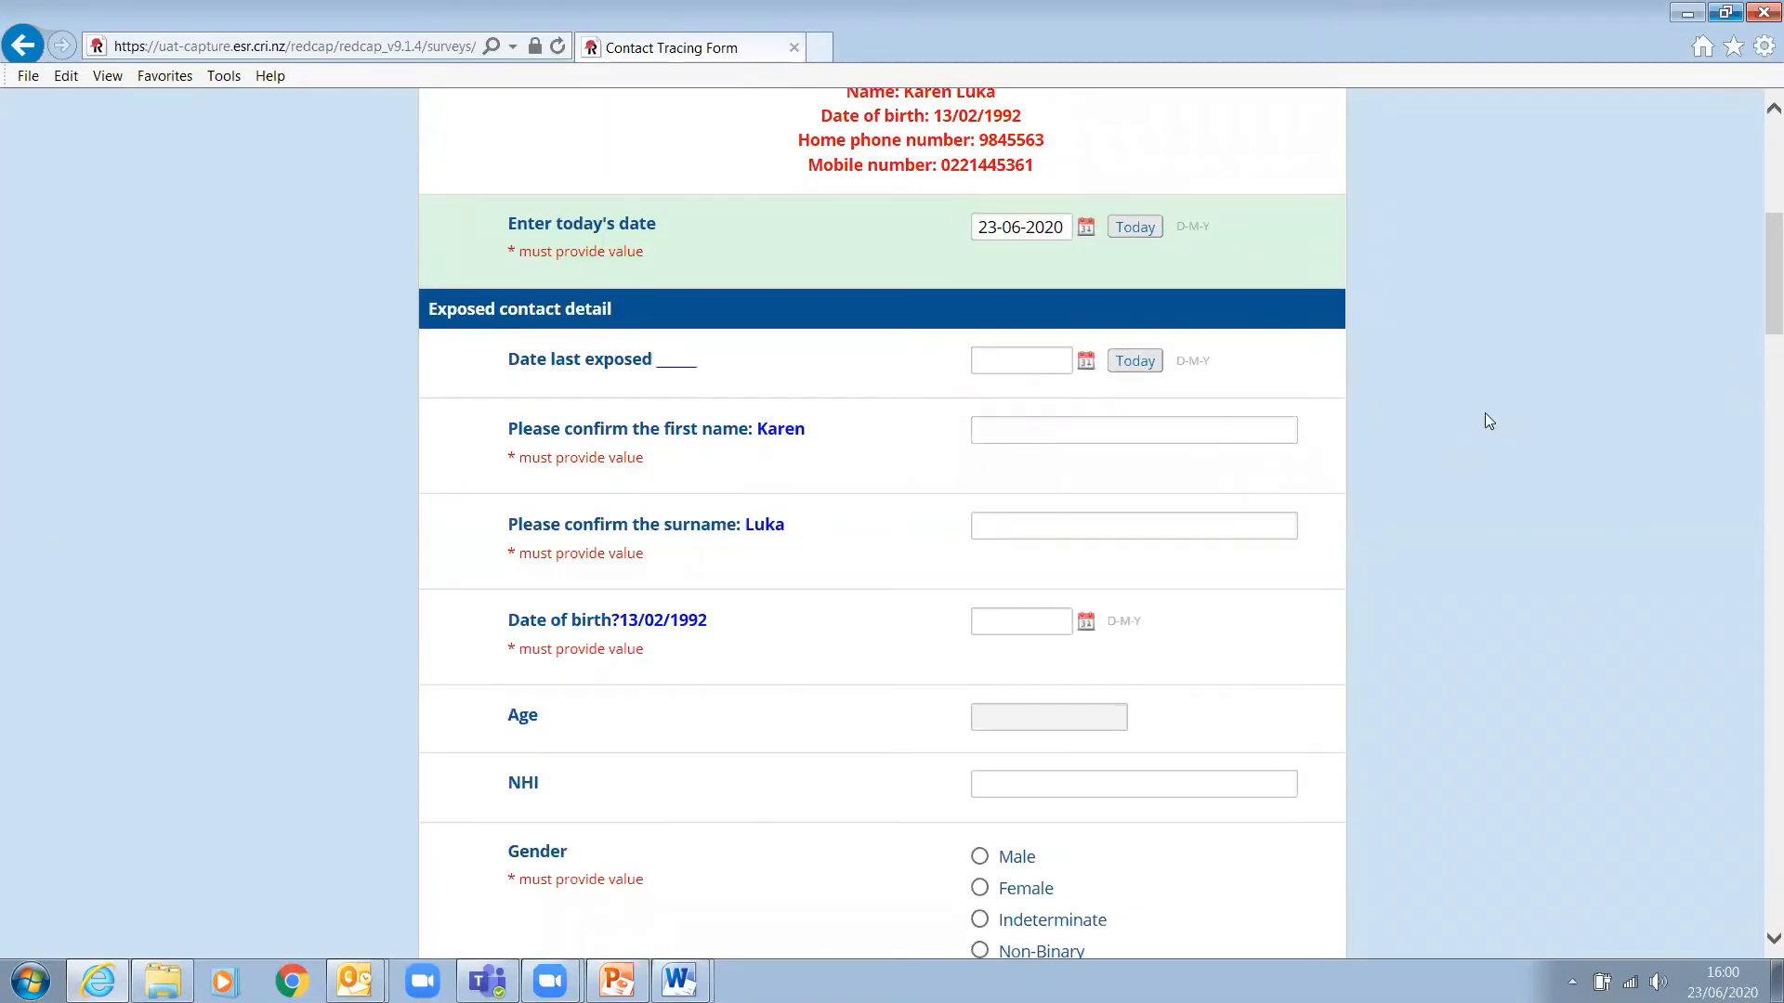
left_click(1136, 361)
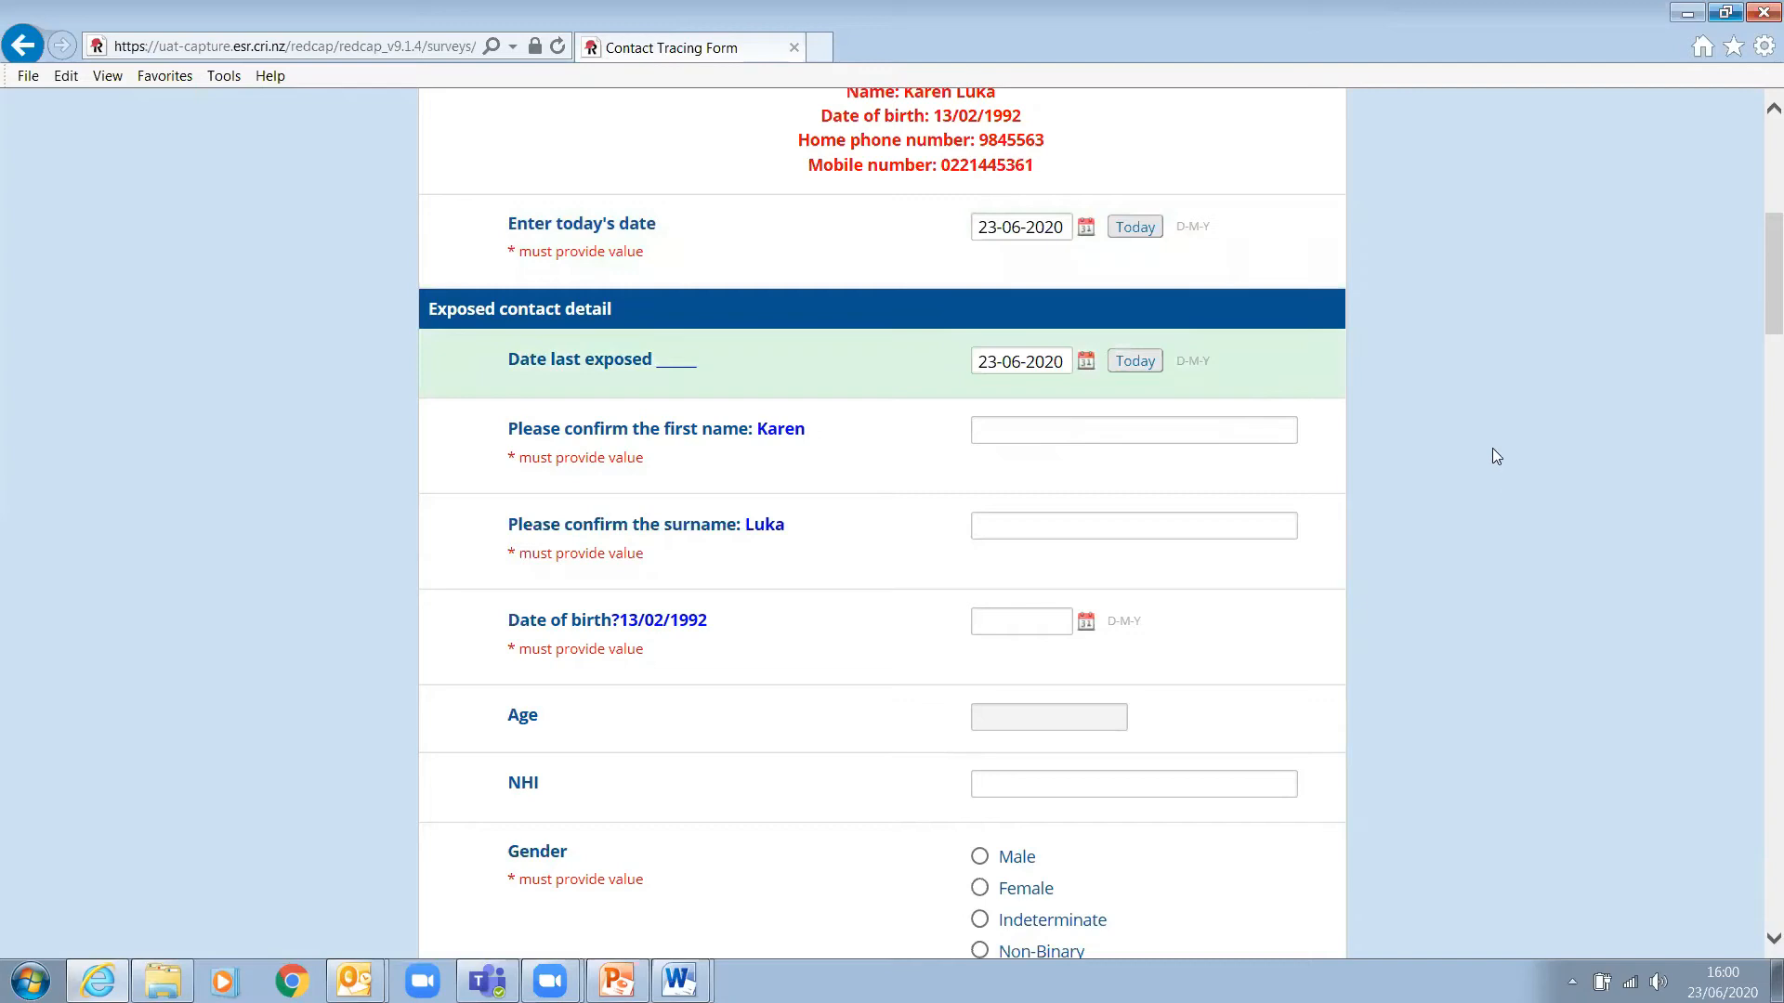
- Enter the contact's confirmed first name and surname, correcting a typo in the surname
left_click(1134, 423)
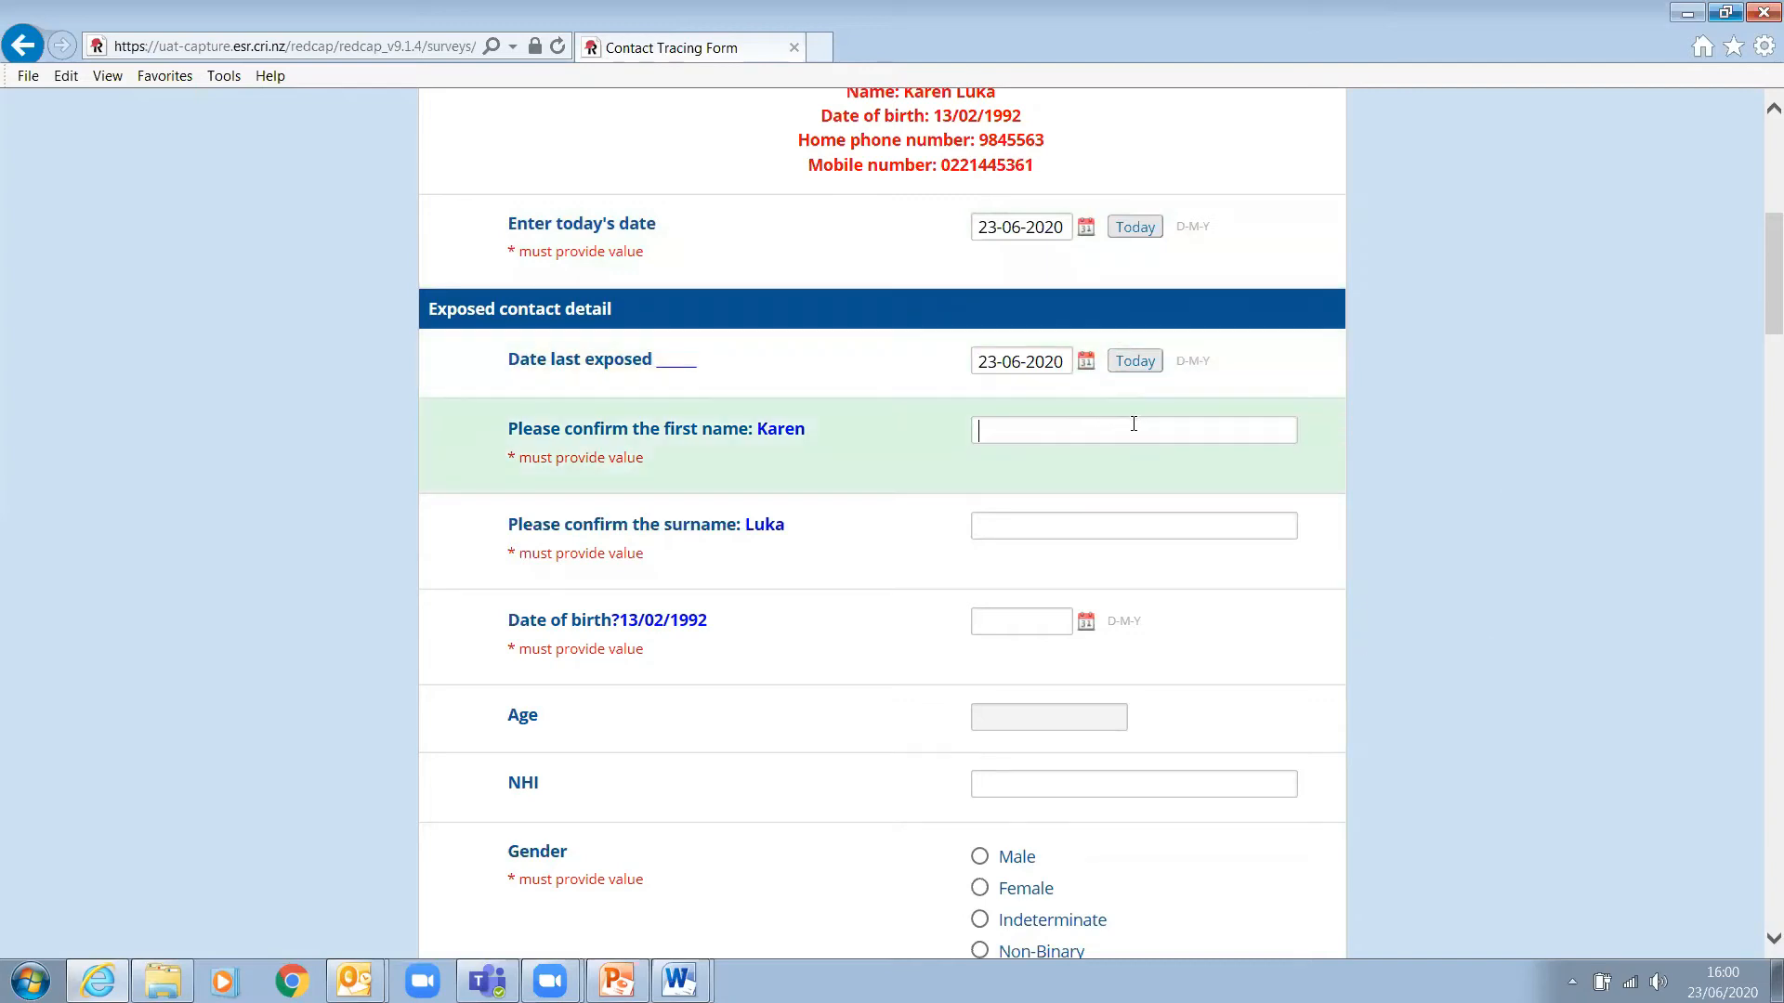
key("Tab")
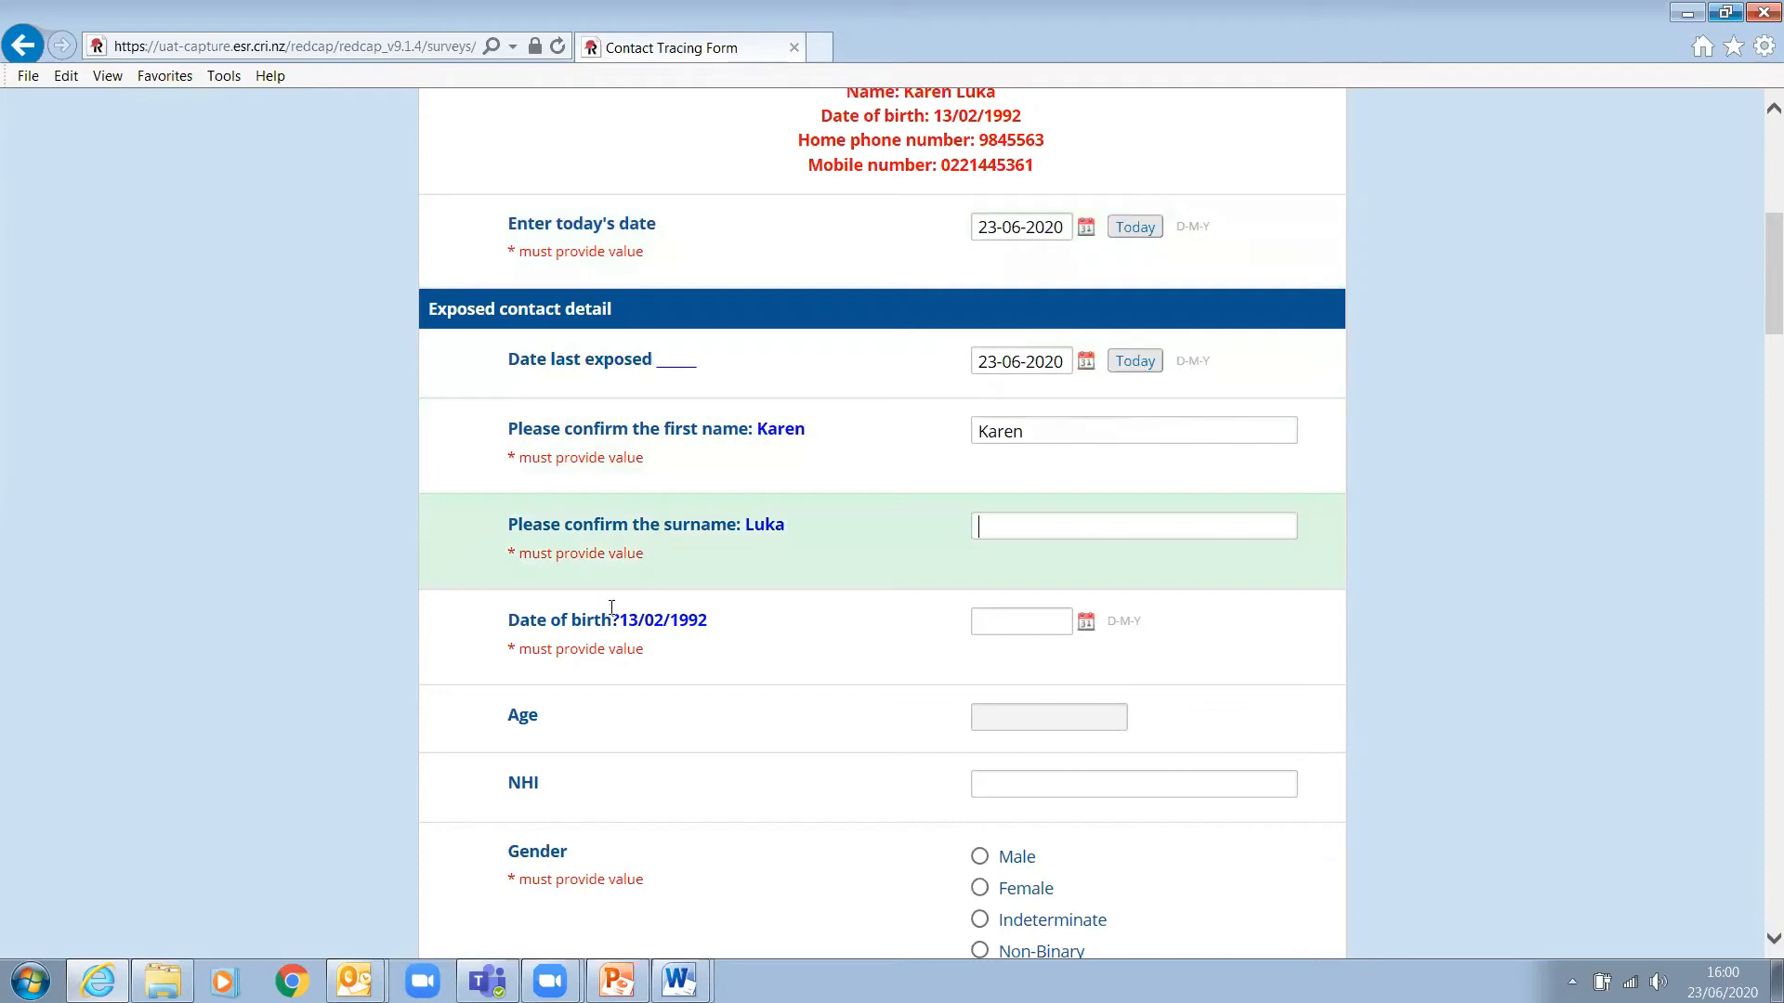
left_click(1028, 620)
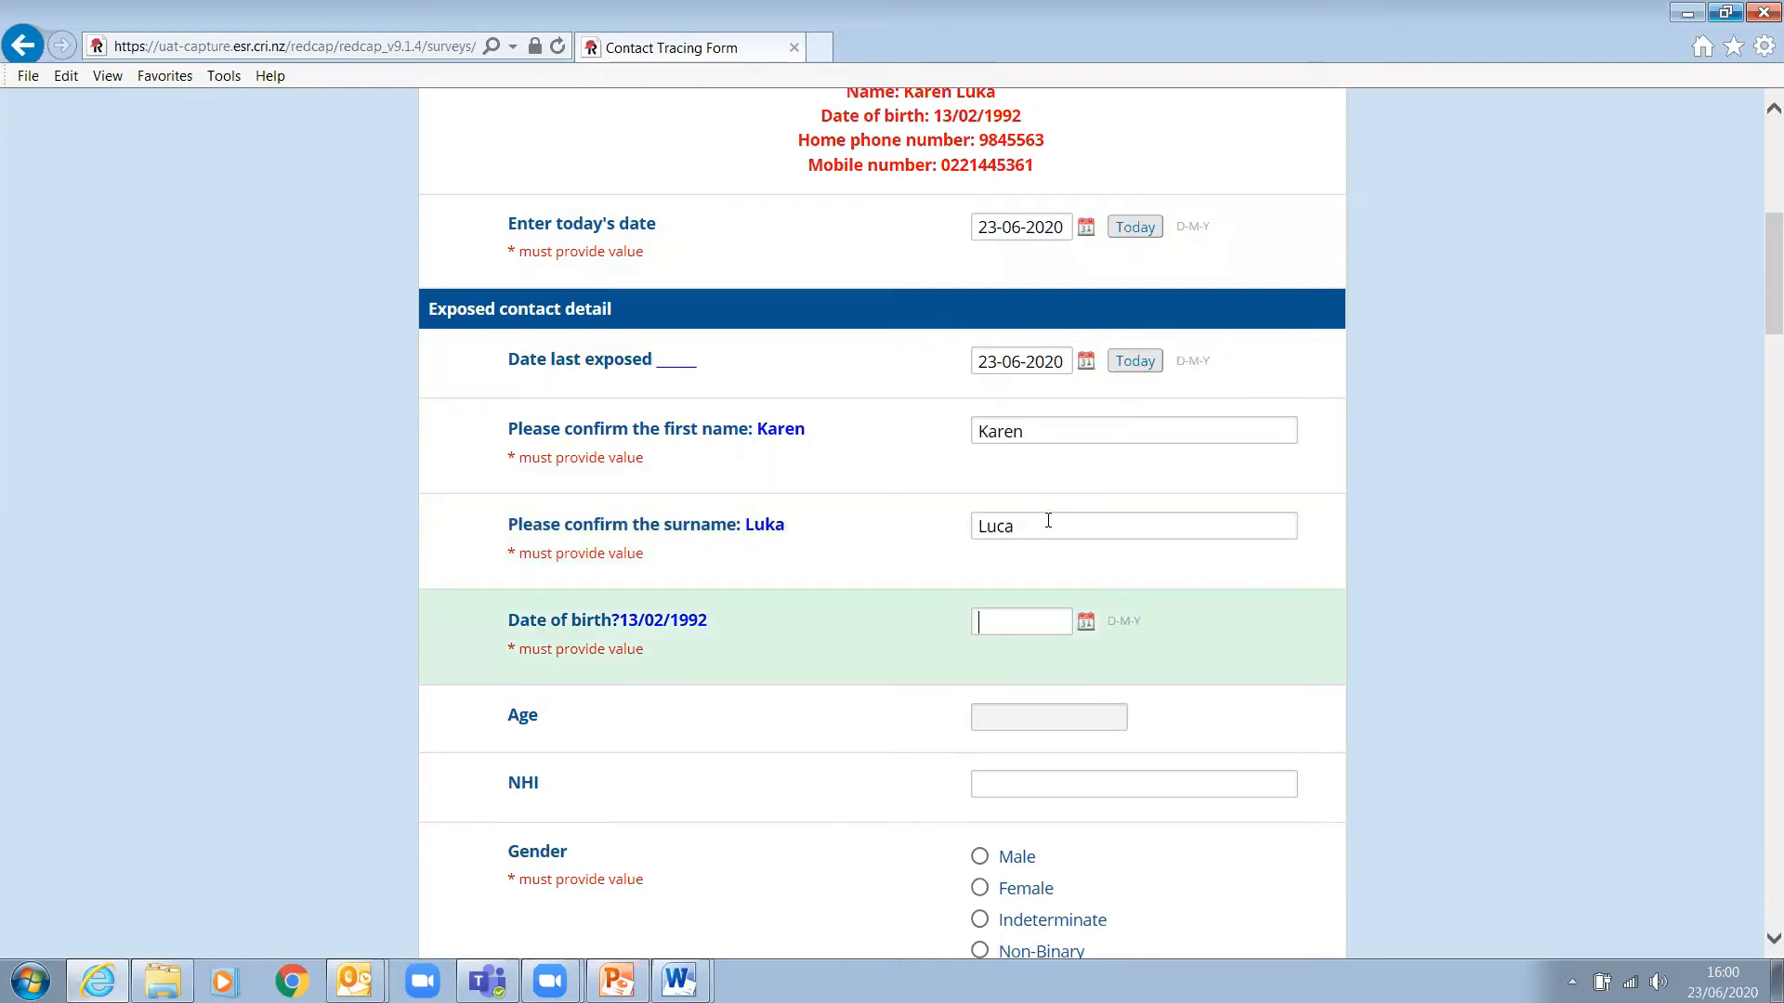
left_click(1004, 527)
key("BackSpace")
type("k")
- Enter the contact's date of birth so the age calculates as 29
left_click(1027, 620)
left_click(1598, 692)
scroll(1516, 757, "down", 1)
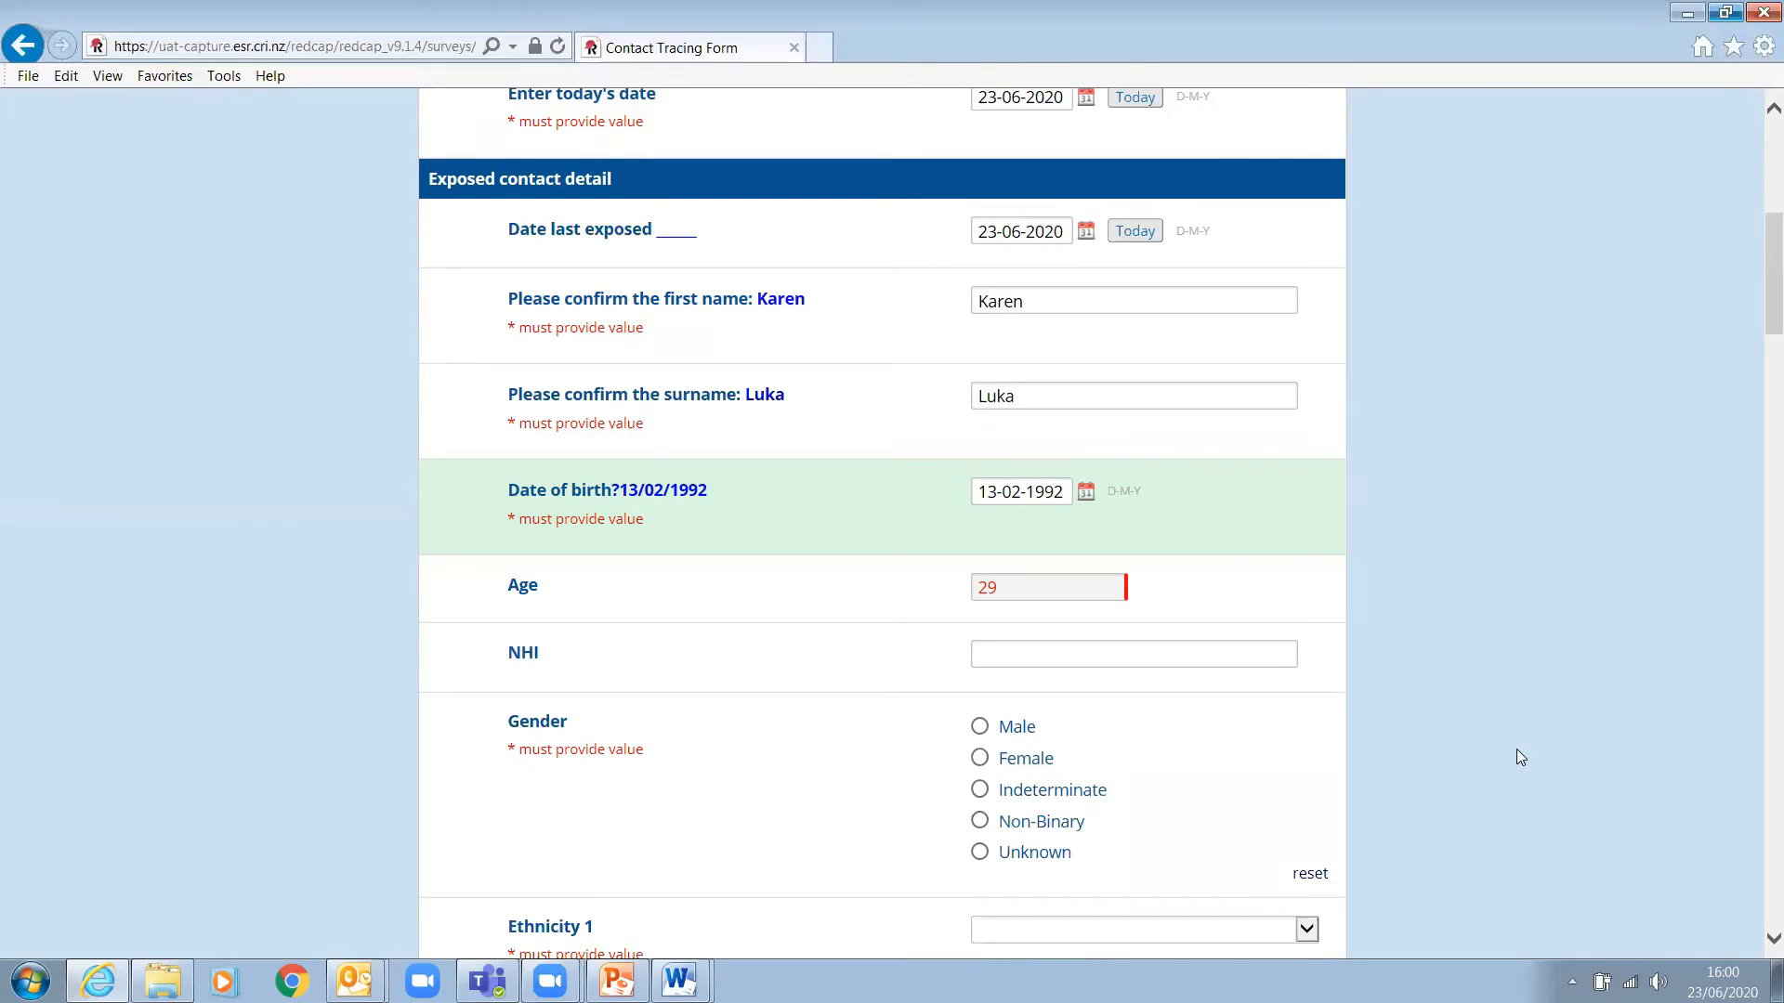
- Enter the contact's NHI number and set Gender to Female
left_click(1104, 655)
type("ABC")
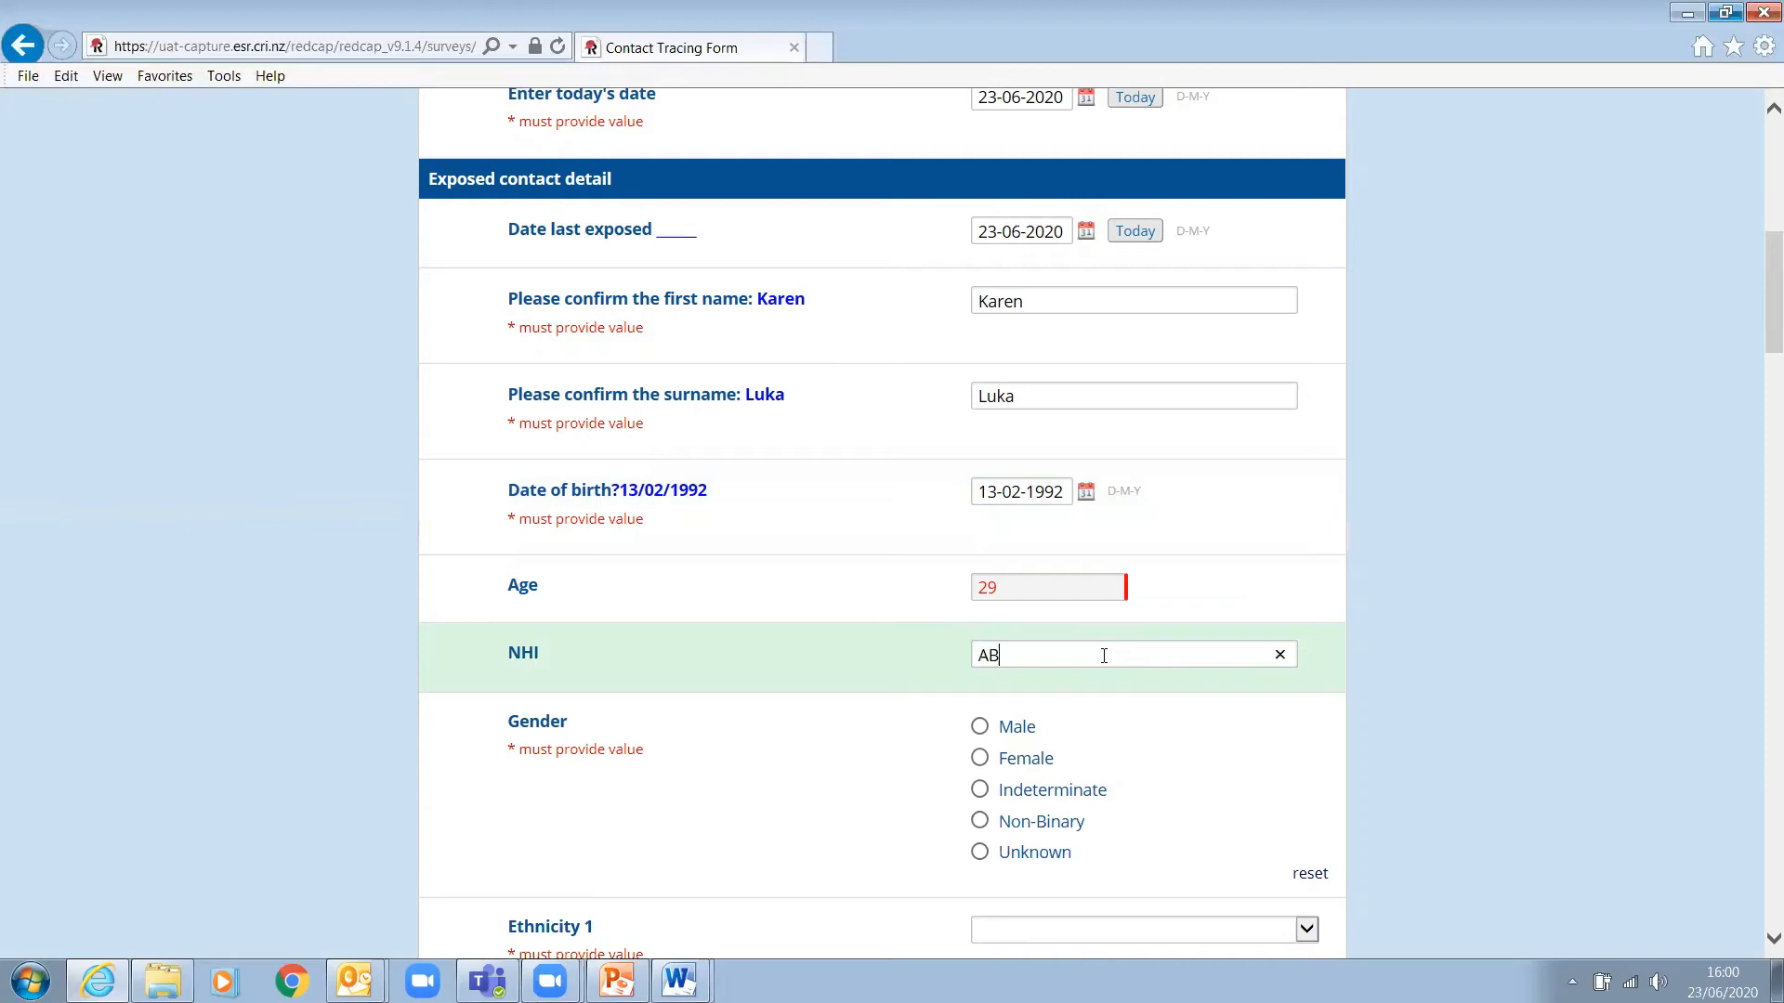
key("BackSpace")
key("BackSpace")
left_click(980, 760)
- Set Ethnicity 1 to Rarotongan and New Zealand Resident/Citizen to Yes
scroll(1467, 697, "down", 5)
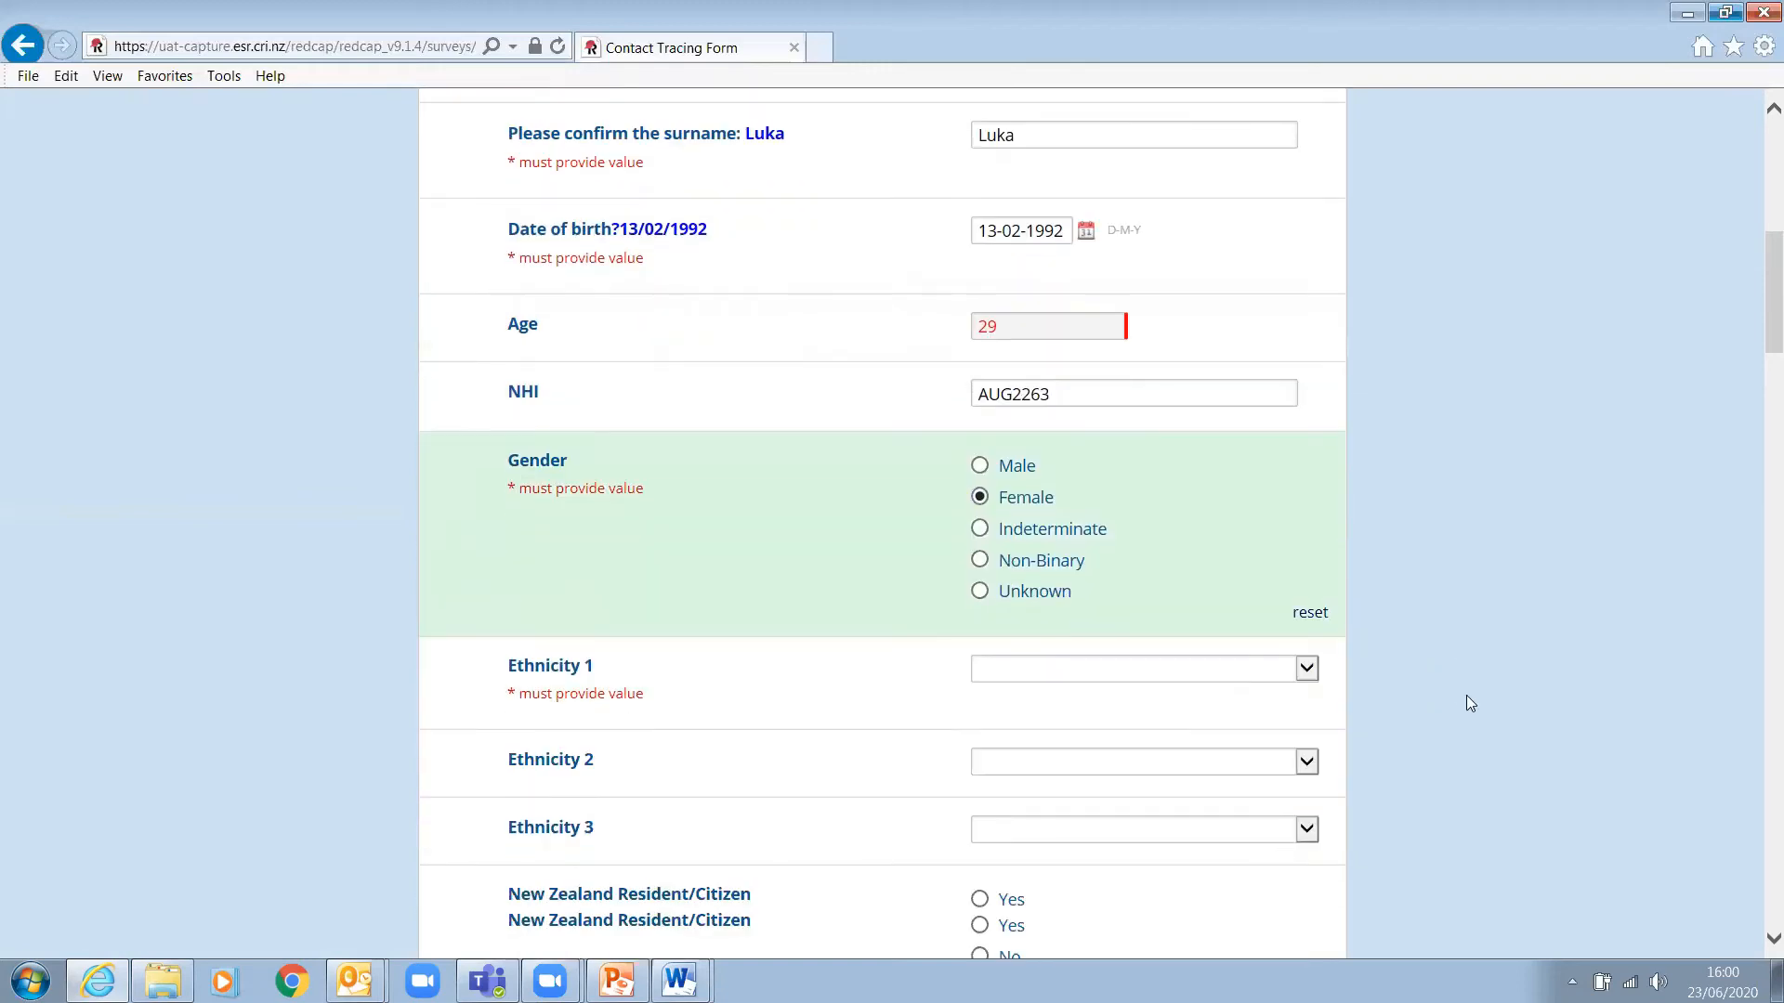
left_click(1306, 409)
left_click_drag(1342, 500, 1347, 757)
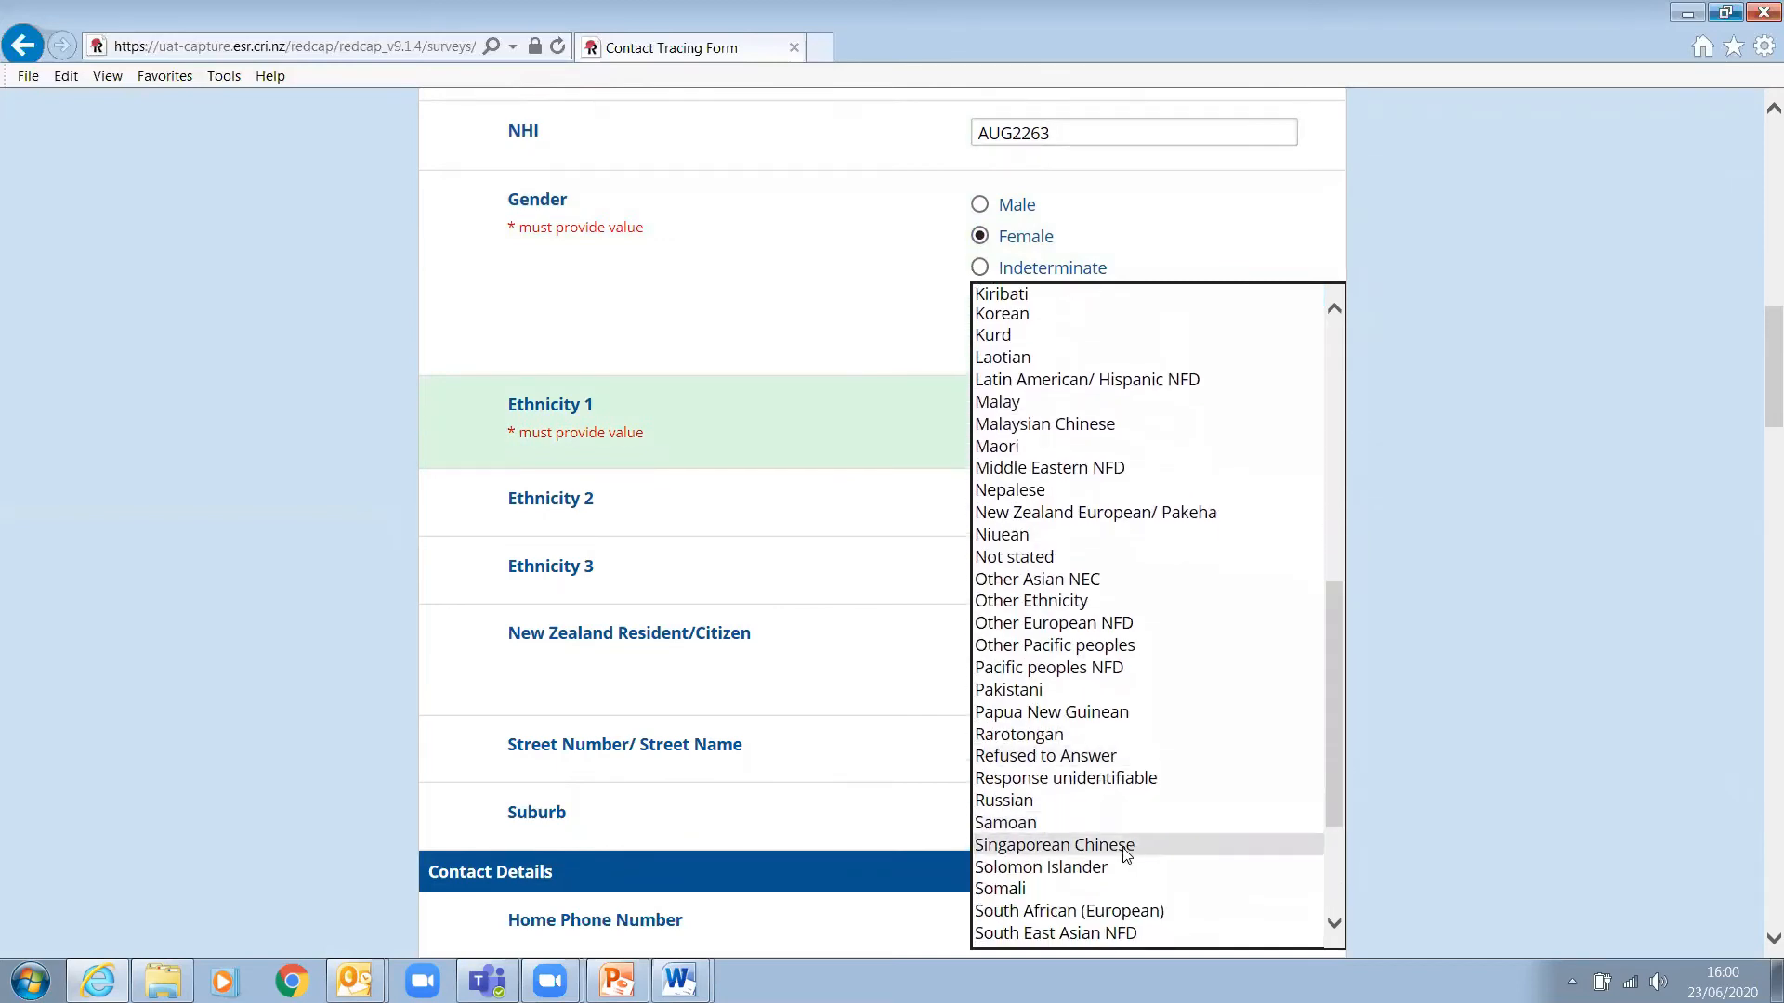
left_click(1064, 734)
scroll(1538, 669, "down", 2)
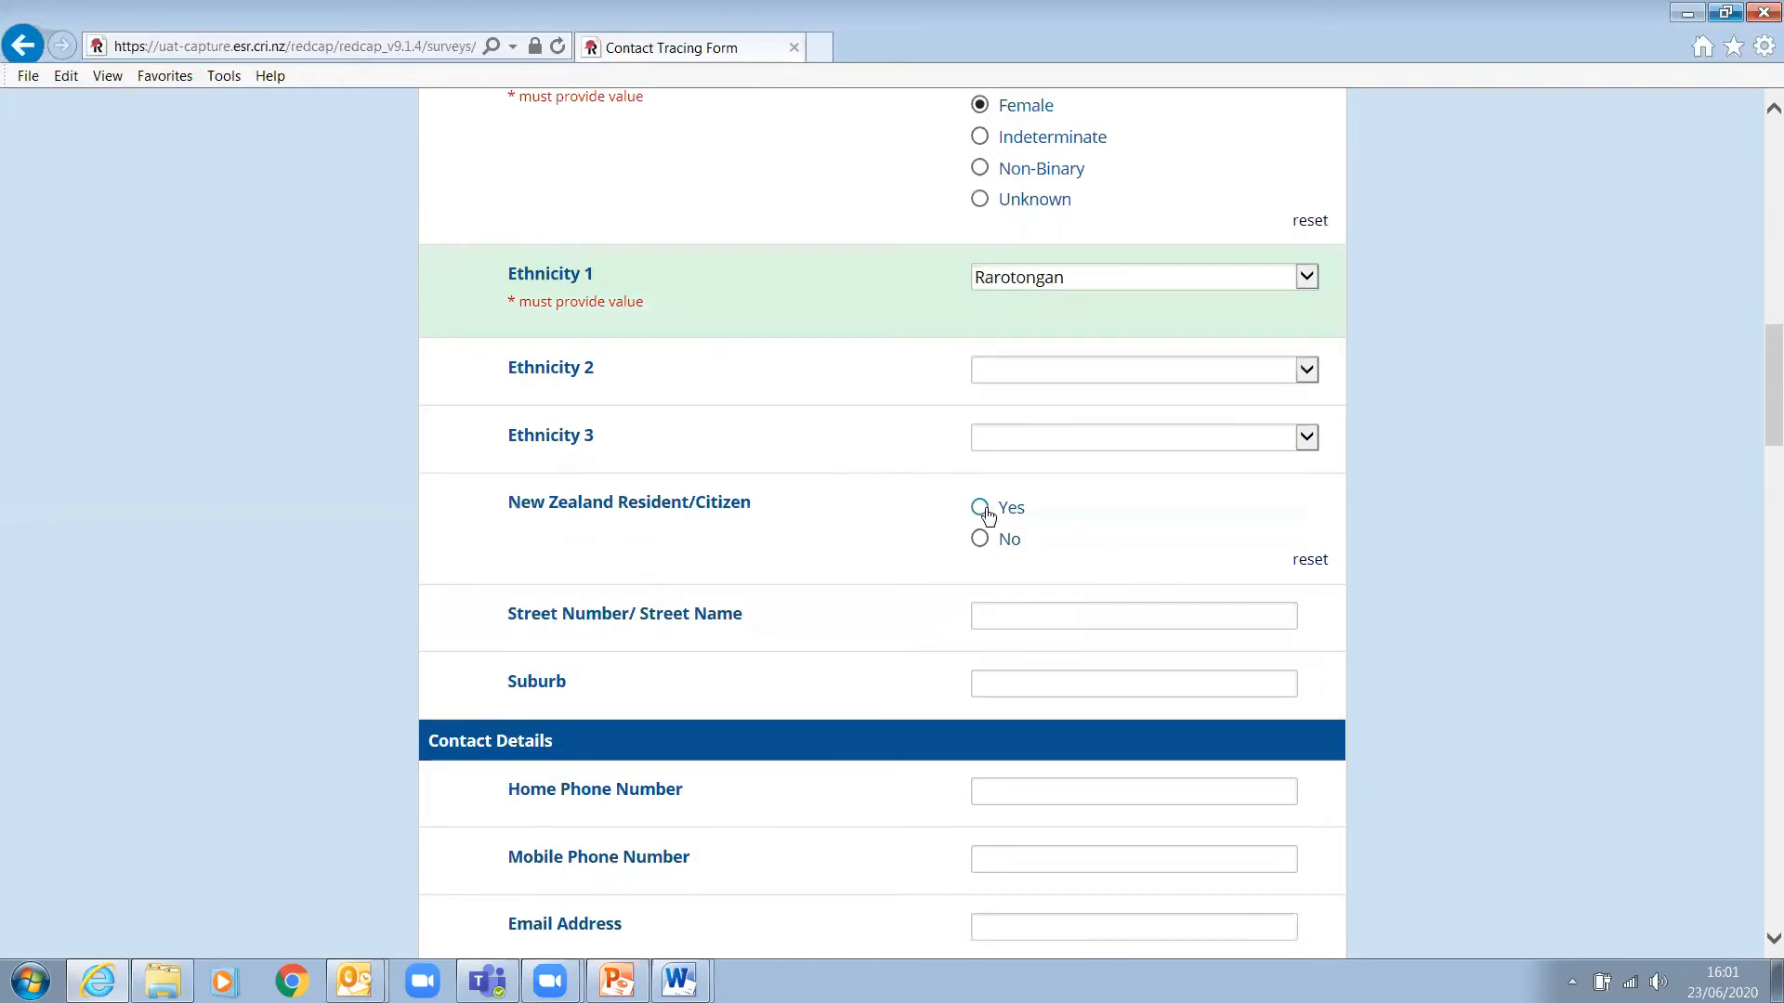
left_click(979, 507)
scroll(1522, 535, "down", 2)
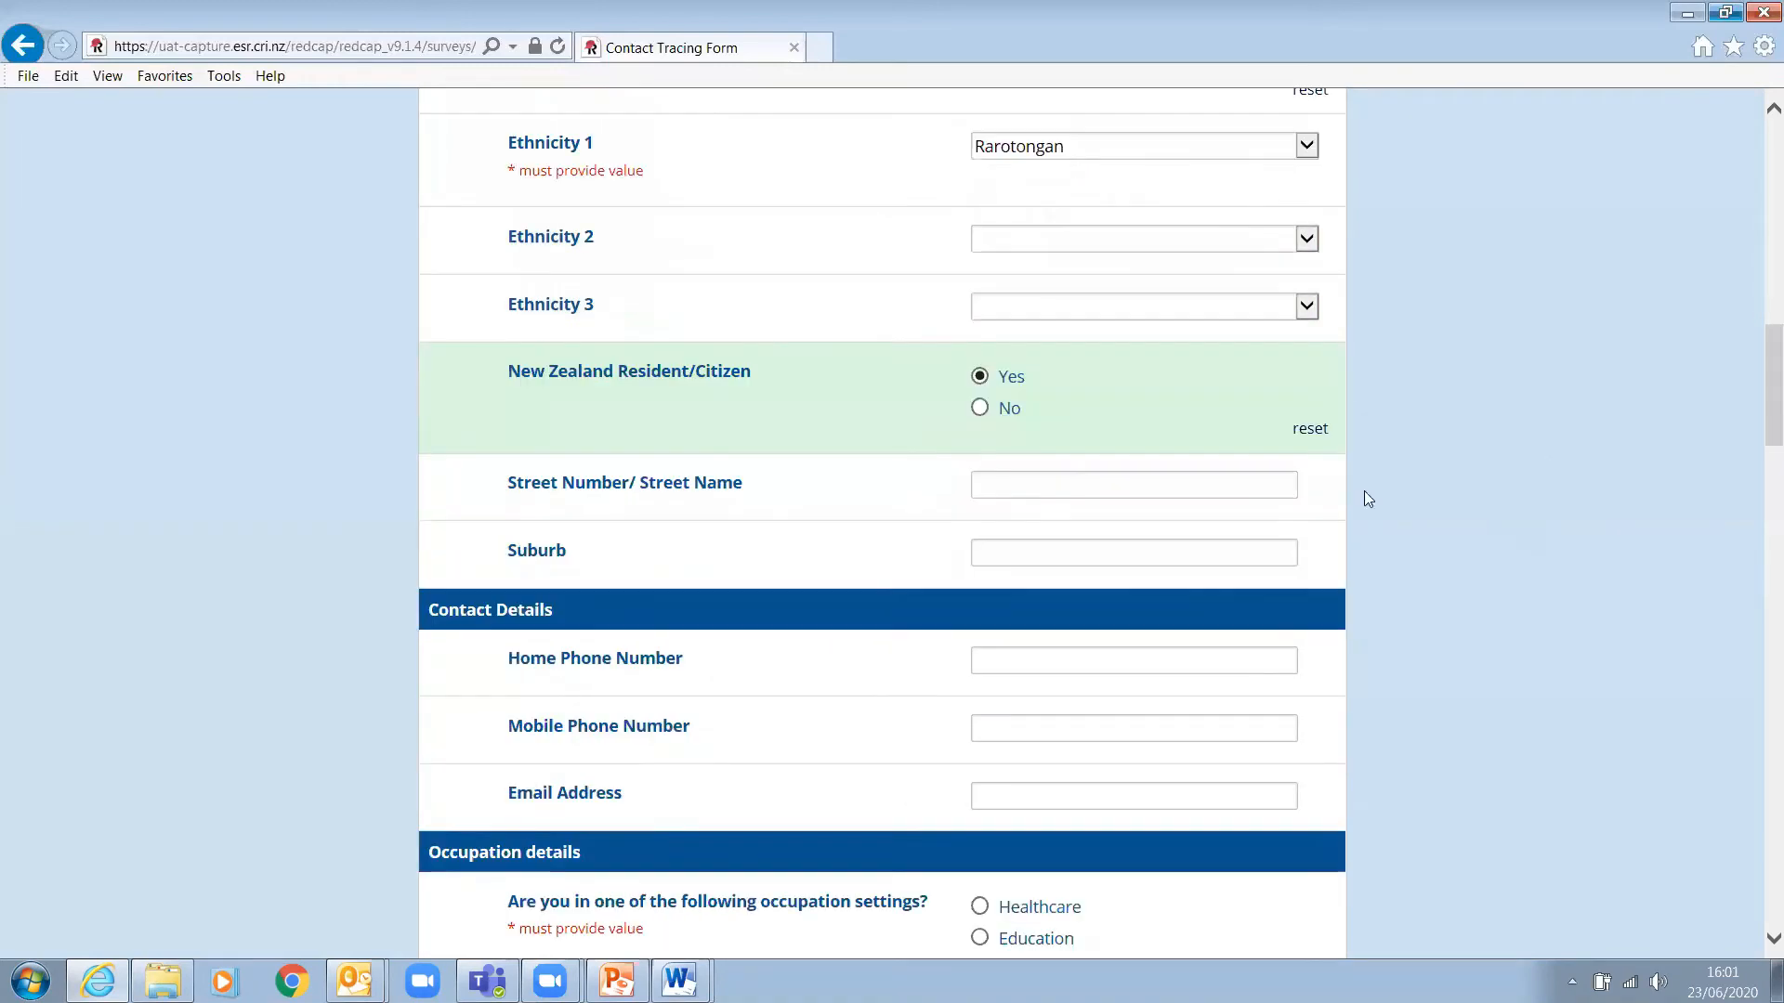
left_click(987, 485)
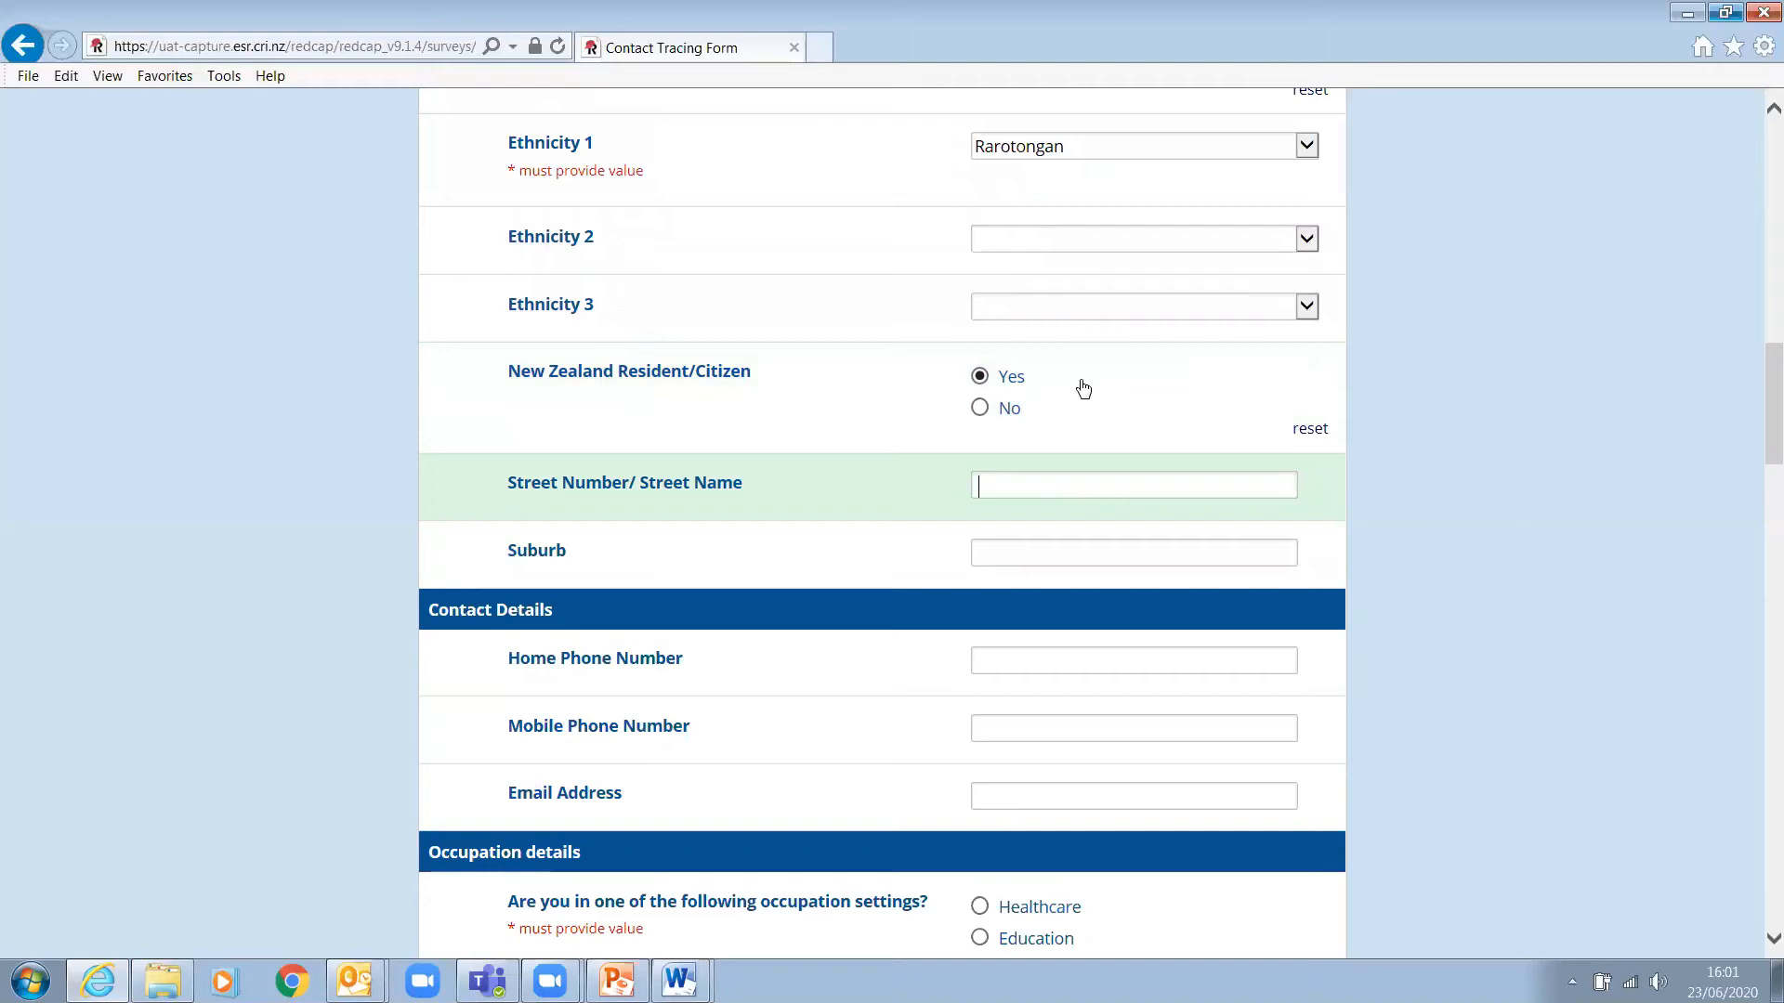
- Enter the contact's street address and suburb, and paste the home phone number from the header
key("Tab")
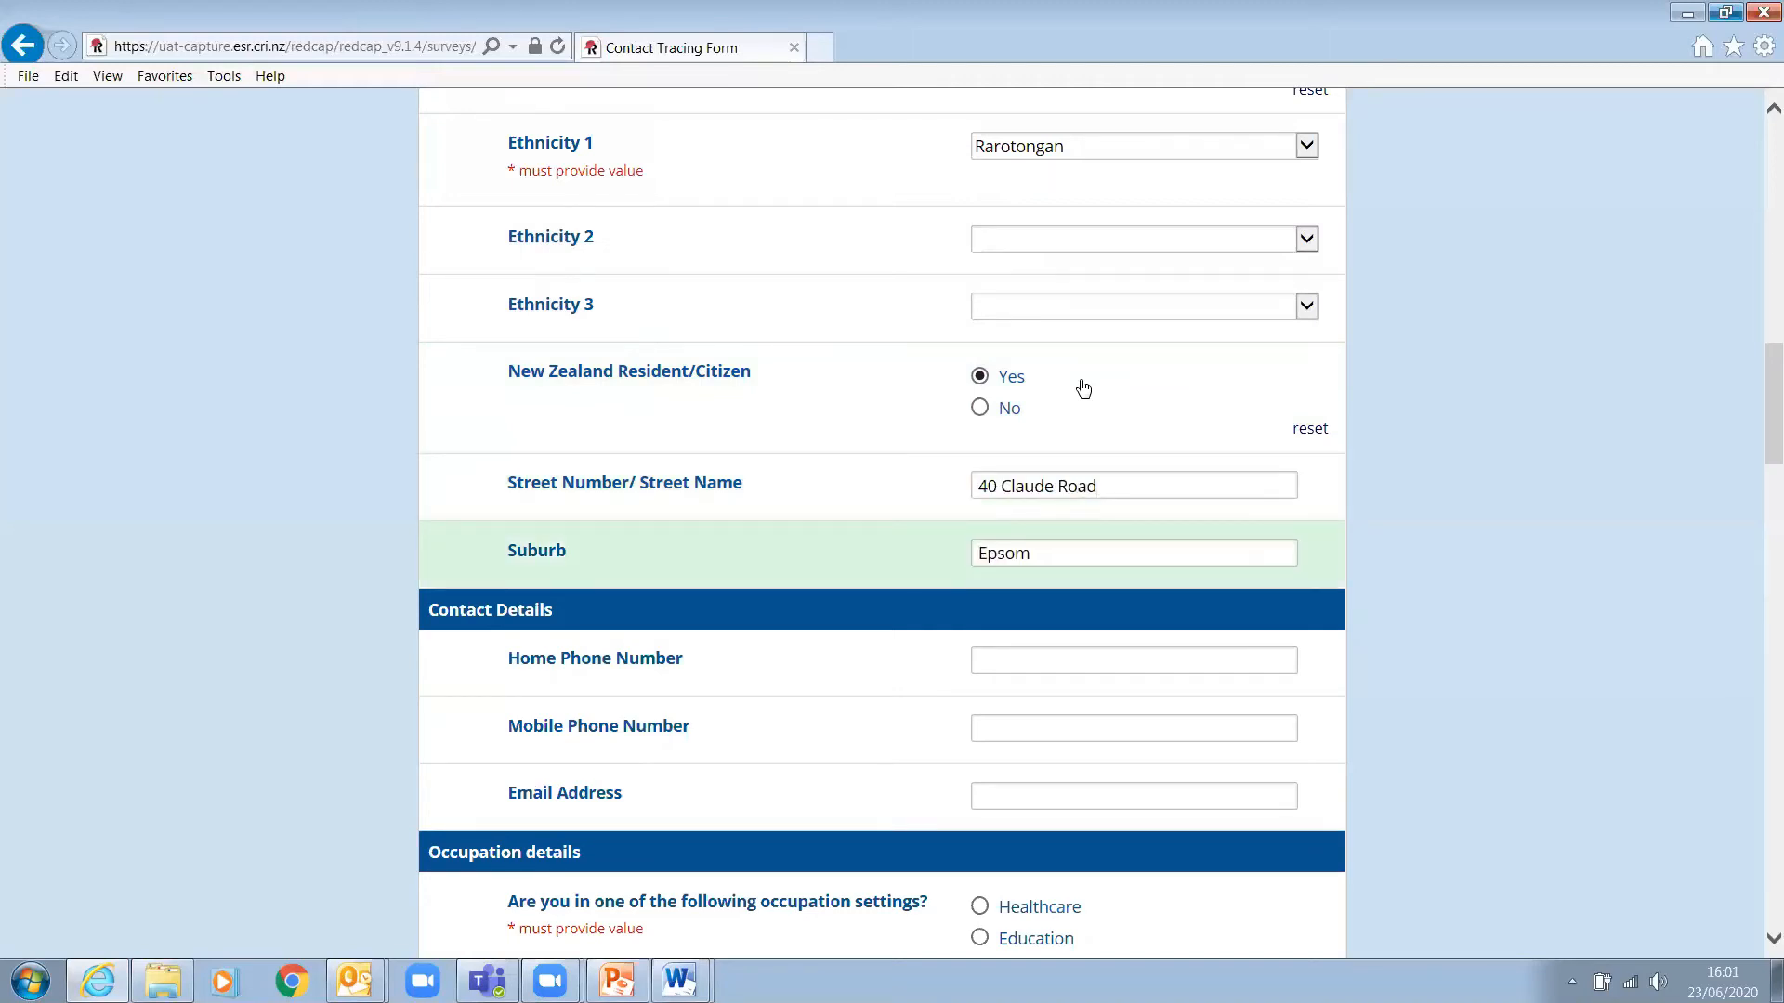
left_click(1010, 658)
scroll(1703, 592, "up", 15)
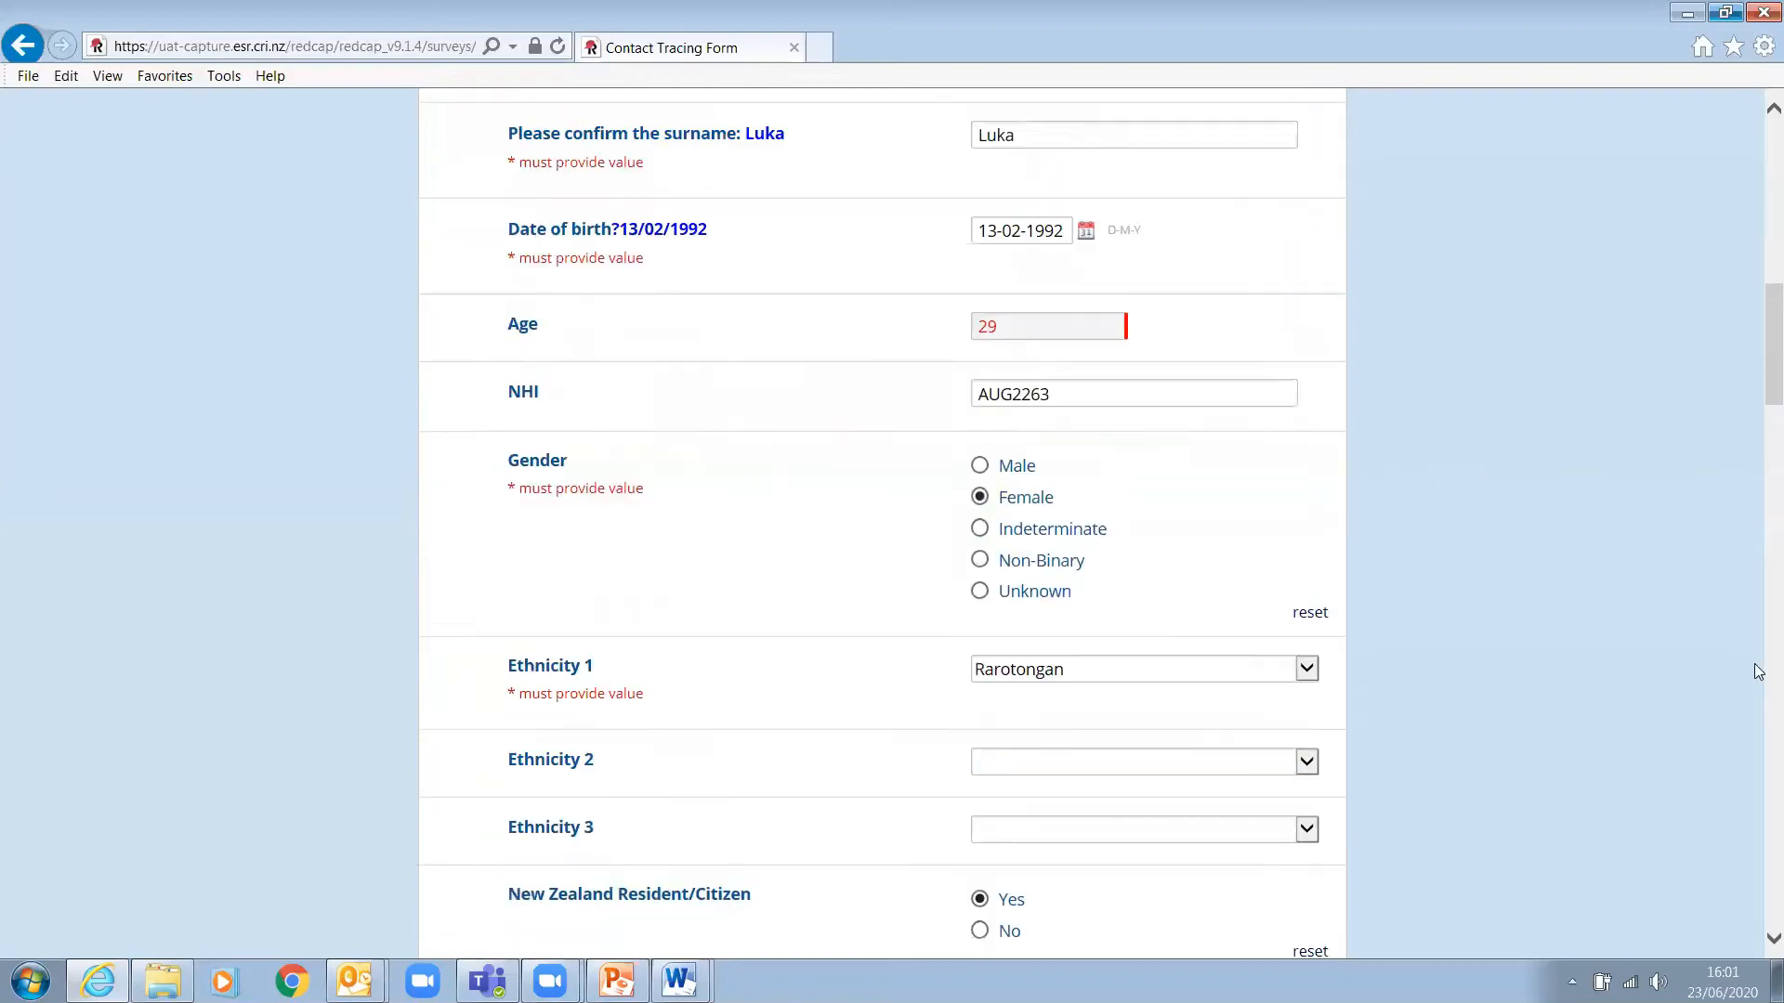
left_click_drag(1048, 403, 978, 402)
key("ctrl+c")
scroll(1638, 614, "down", 1)
scroll(1635, 609, "down", 14)
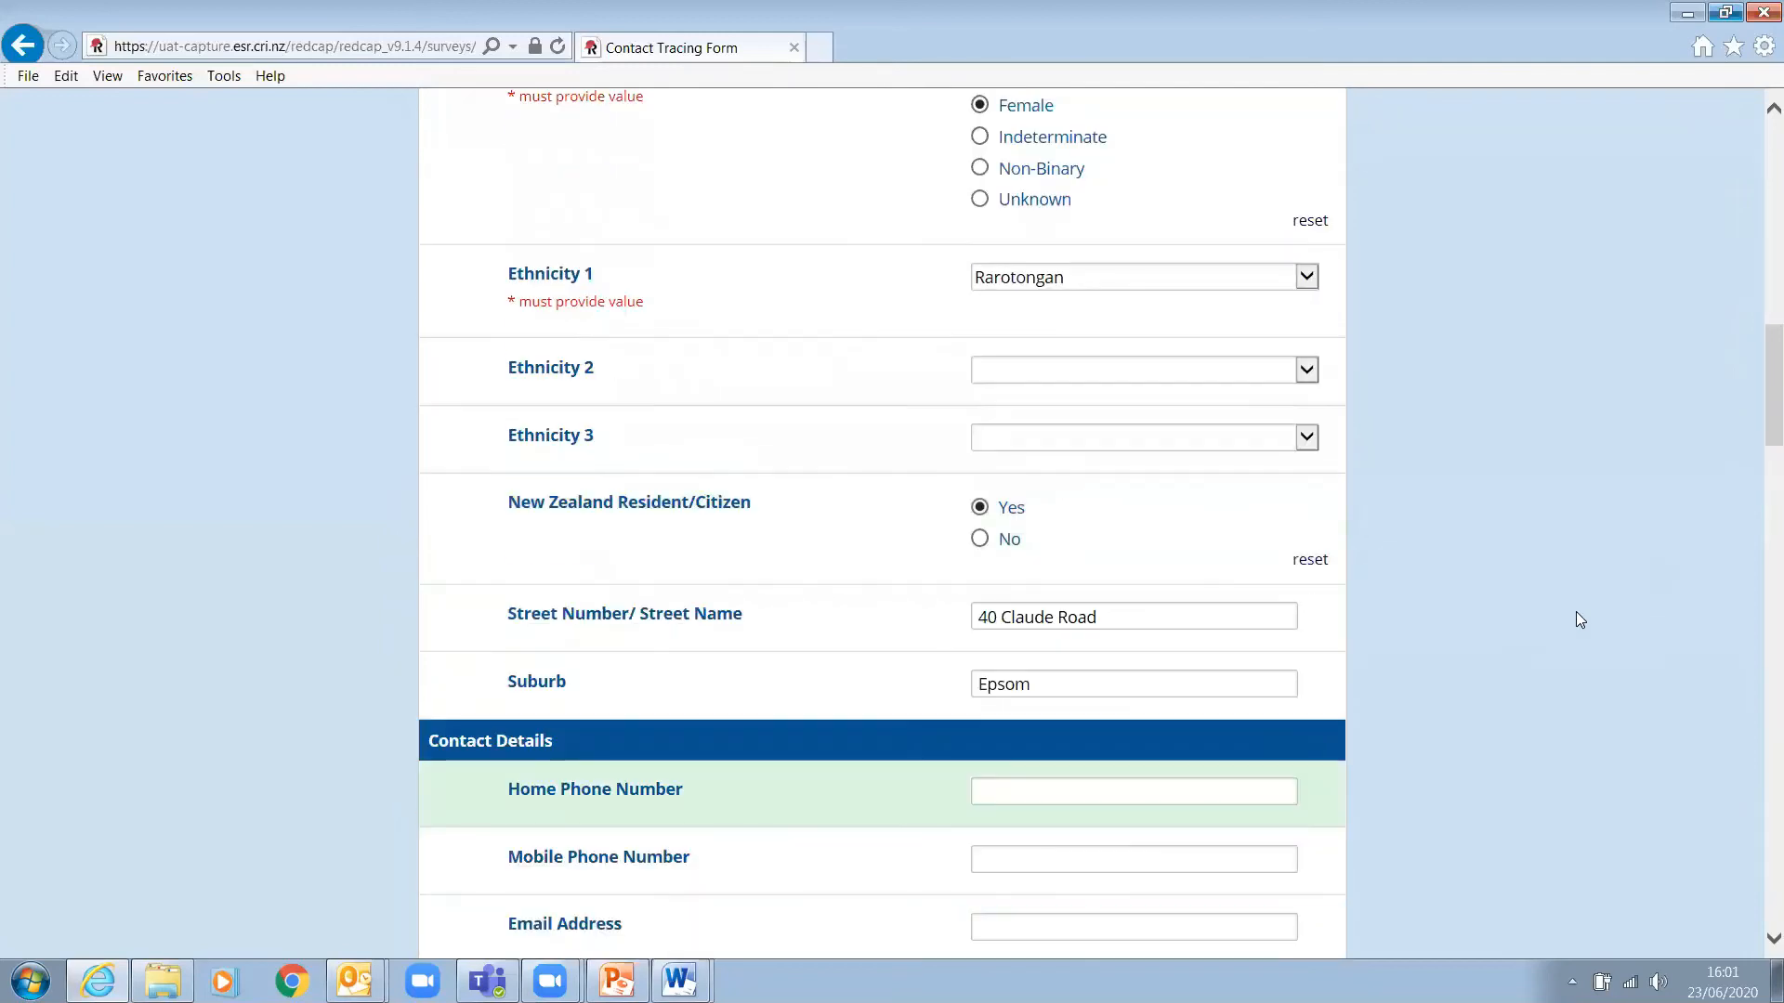
left_click(1007, 792)
key("ctrl+v")
- Paste the mobile phone number from the header and type the contact's e-mail address
scroll(1516, 745, "up", 15)
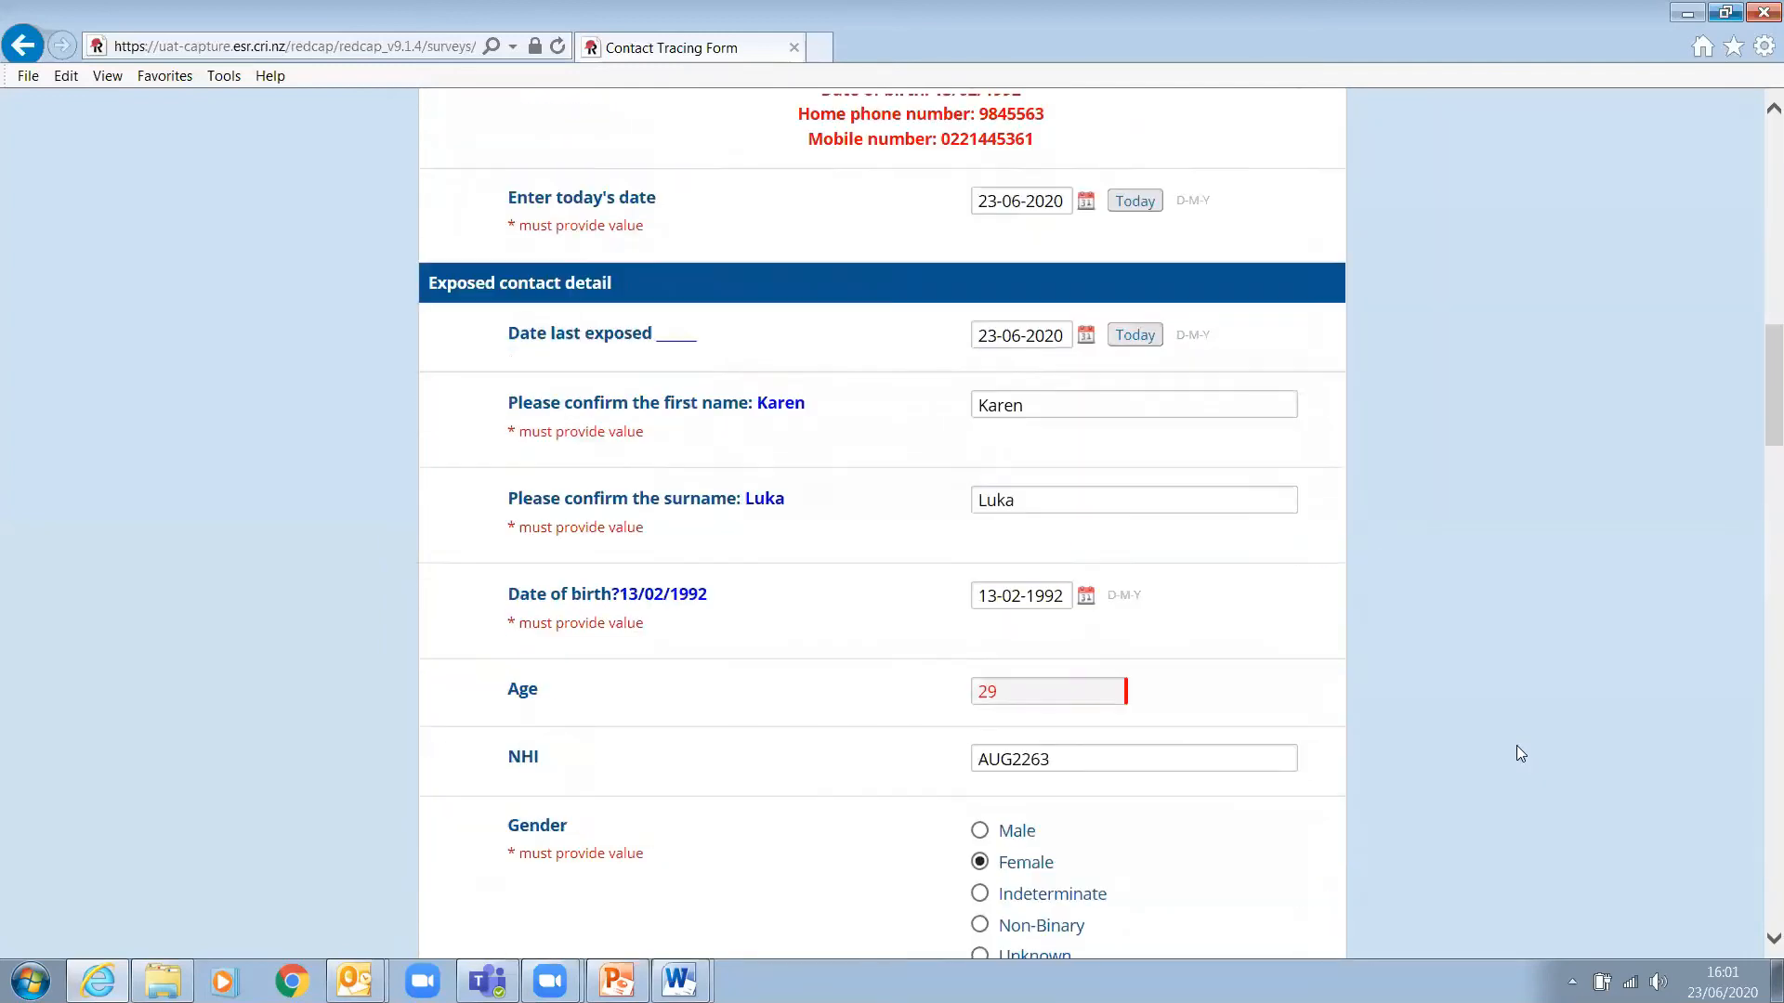
left_click_drag(1036, 688, 941, 687)
key("ctrl+c")
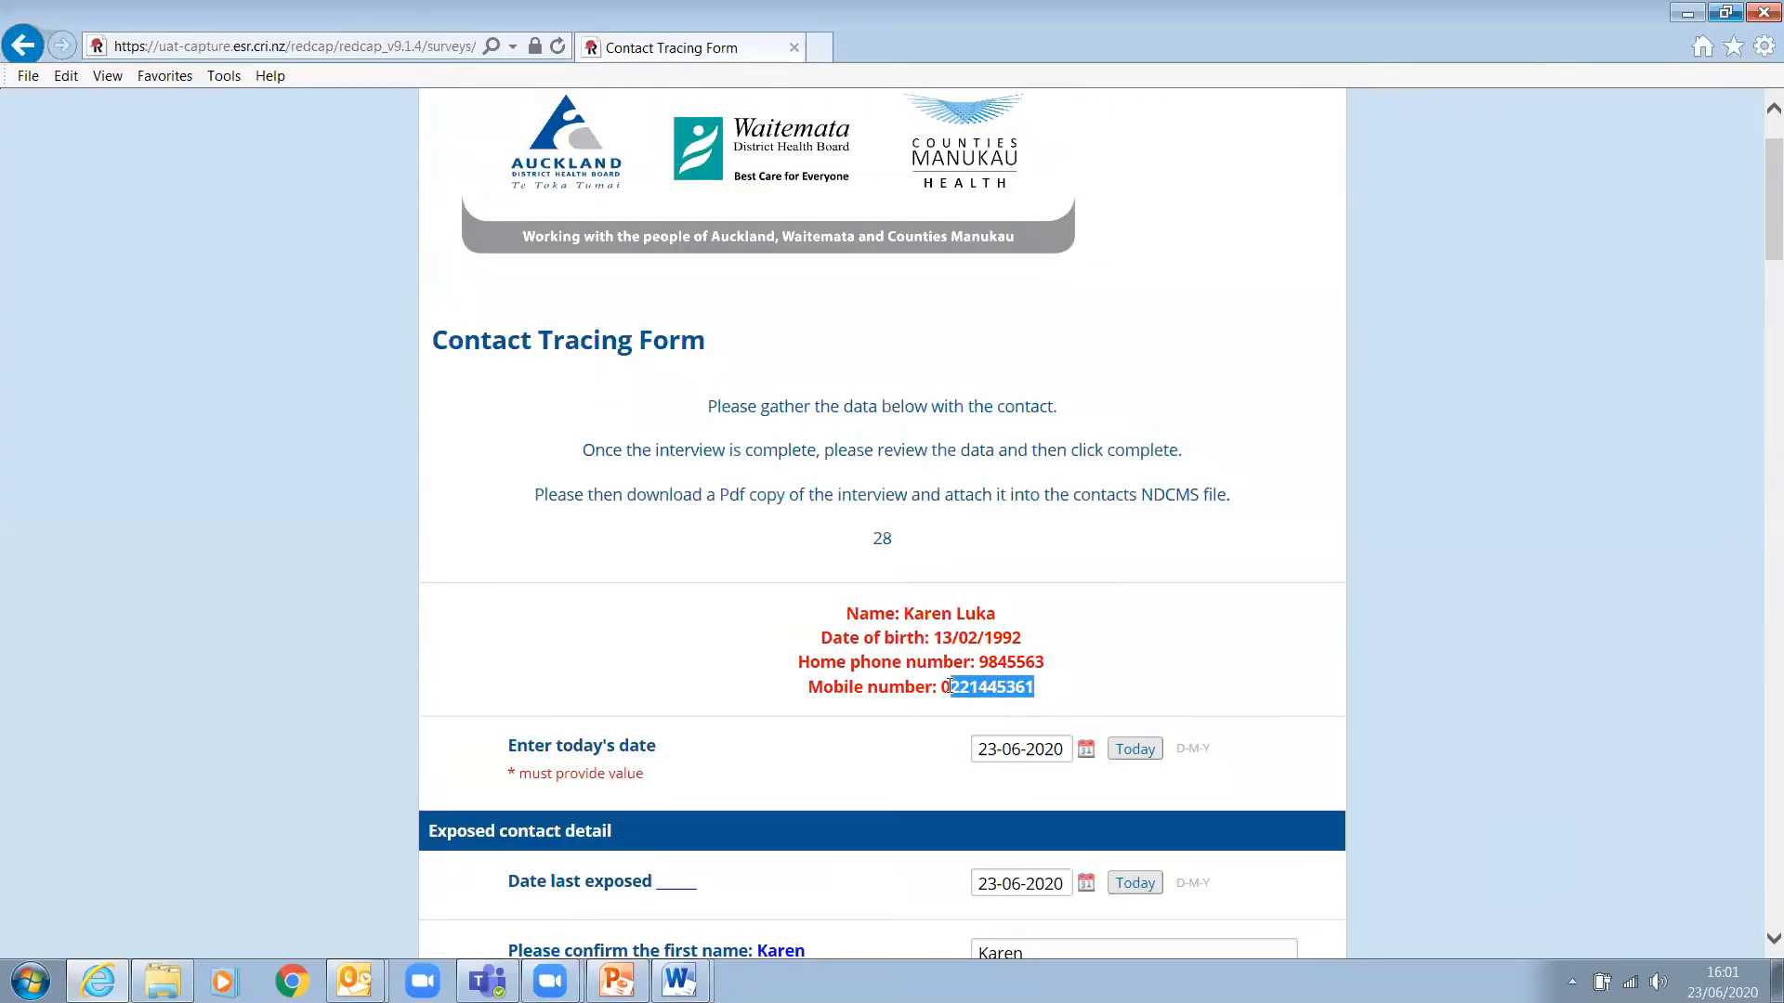
scroll(1526, 809, "down", 4)
scroll(1526, 809, "down", 12)
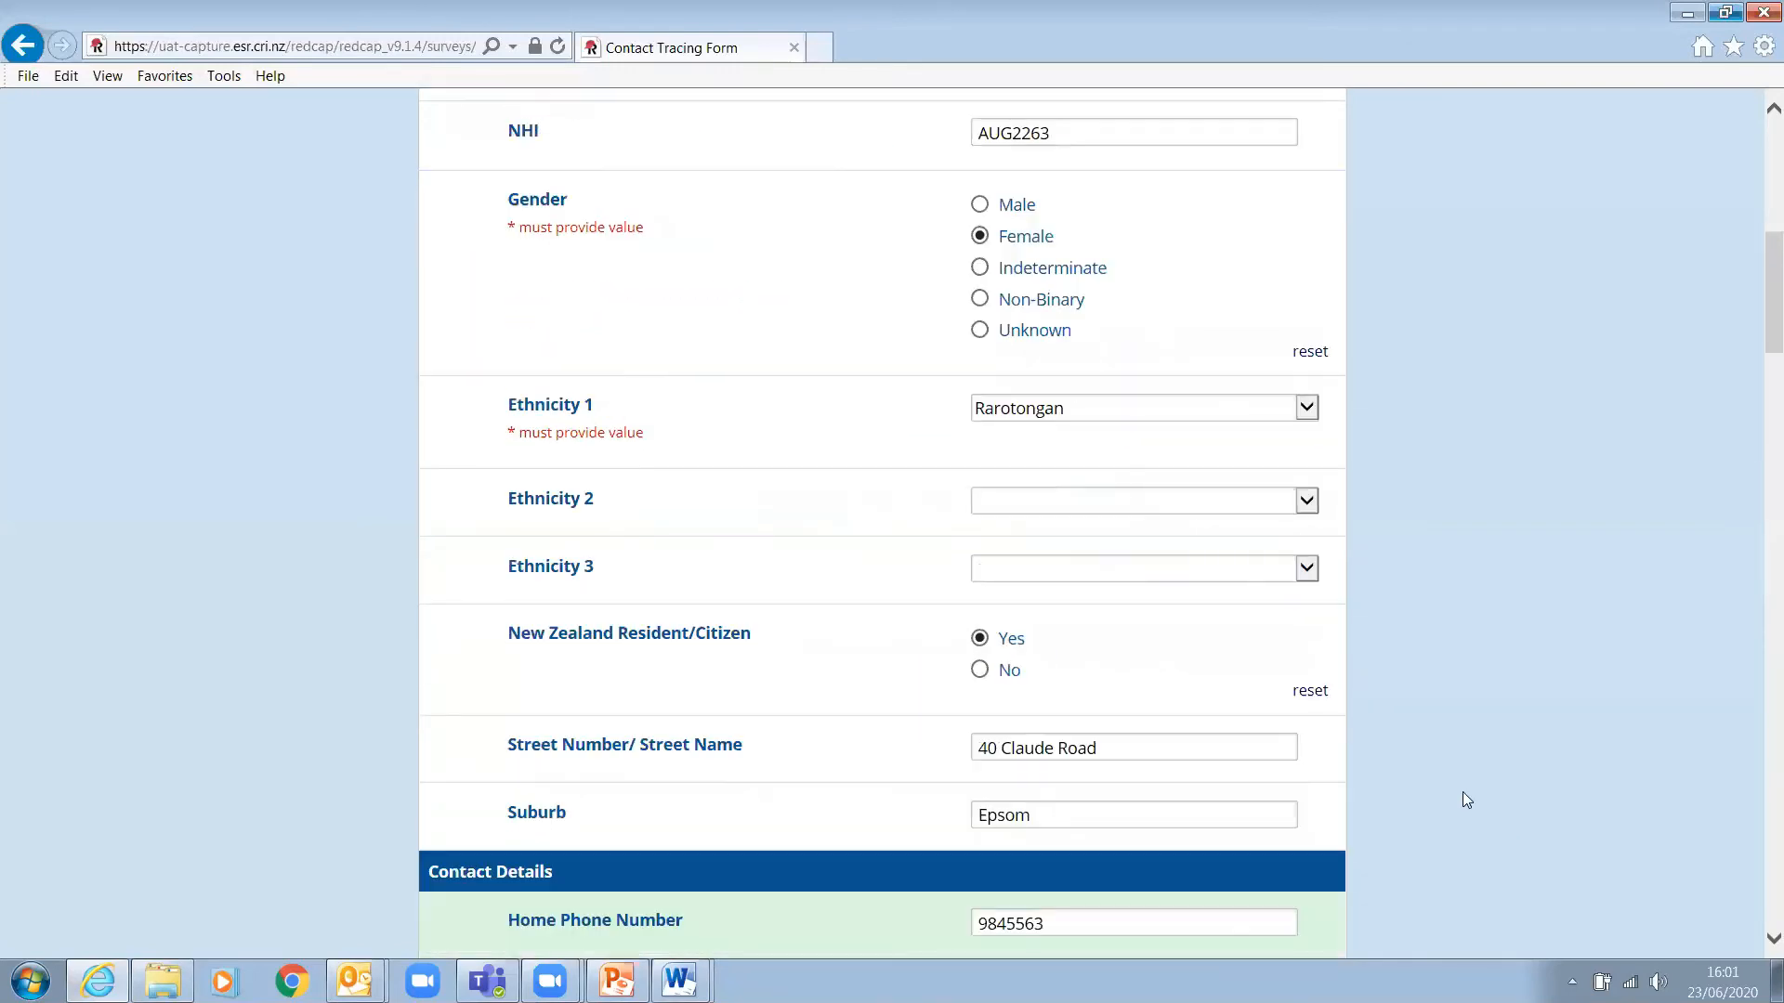
left_click(1001, 603)
key("ctrl+v")
left_click(1102, 668)
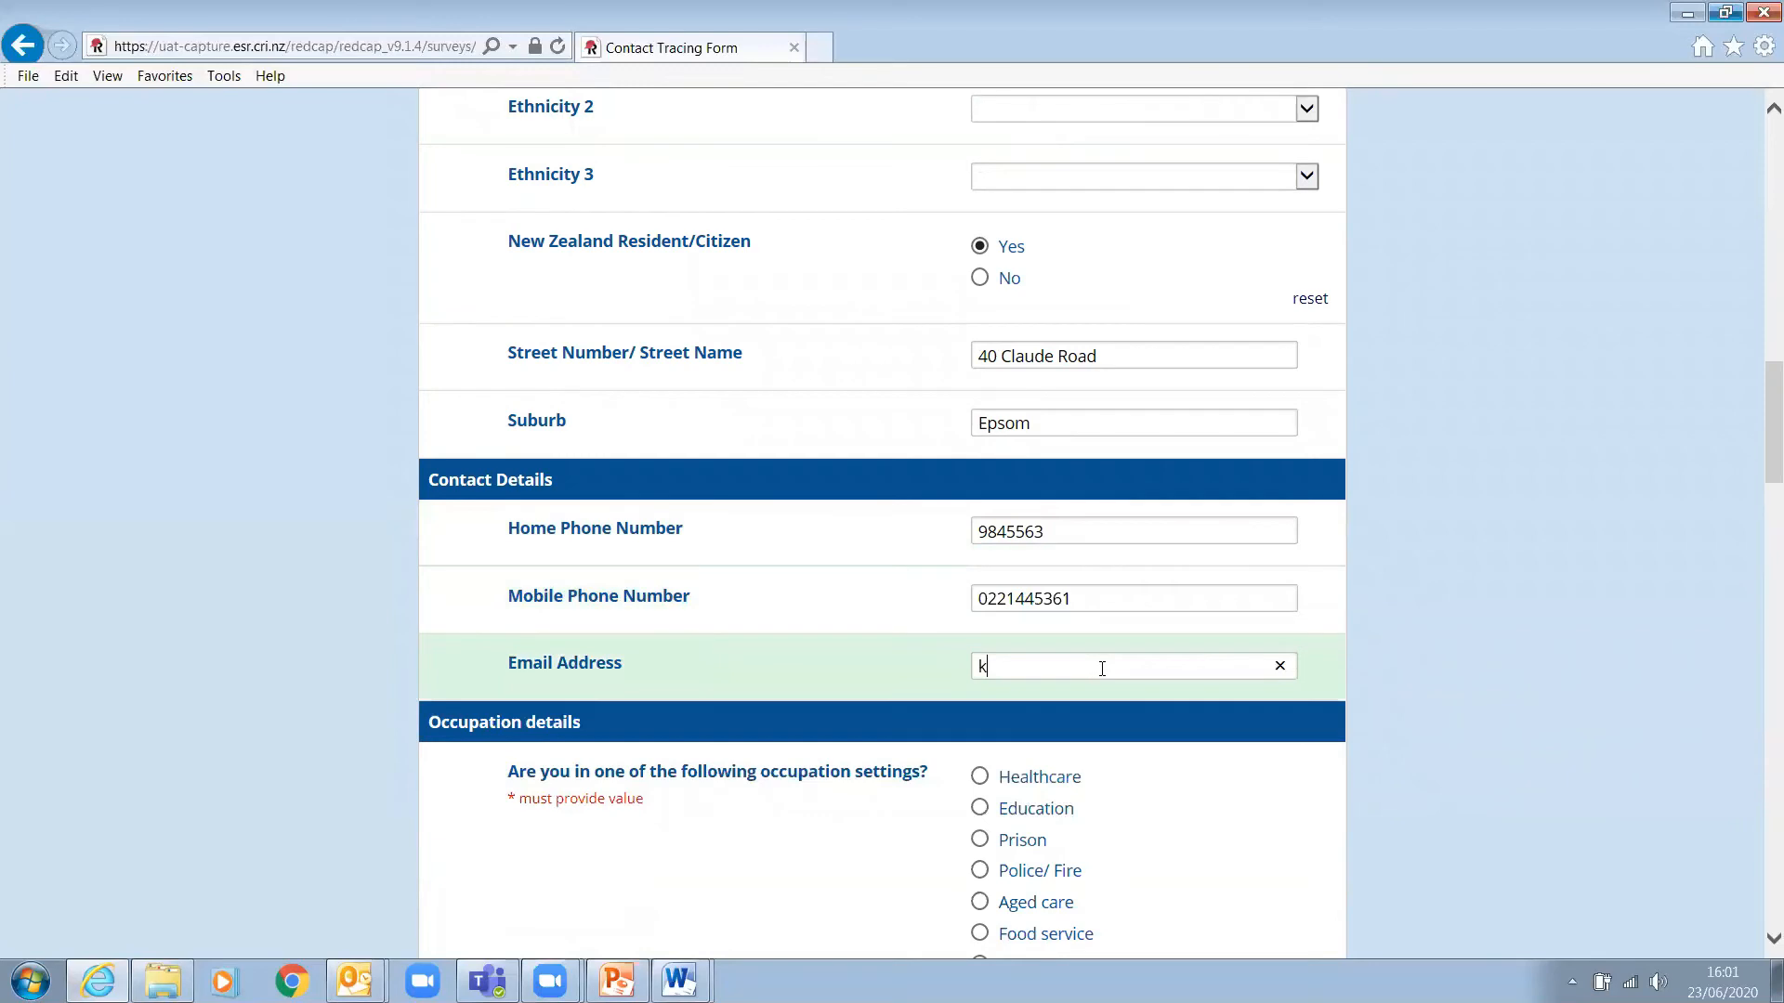
- Set the occupation setting to None of the above after resetting earlier choices
scroll(1536, 520, "down", 3)
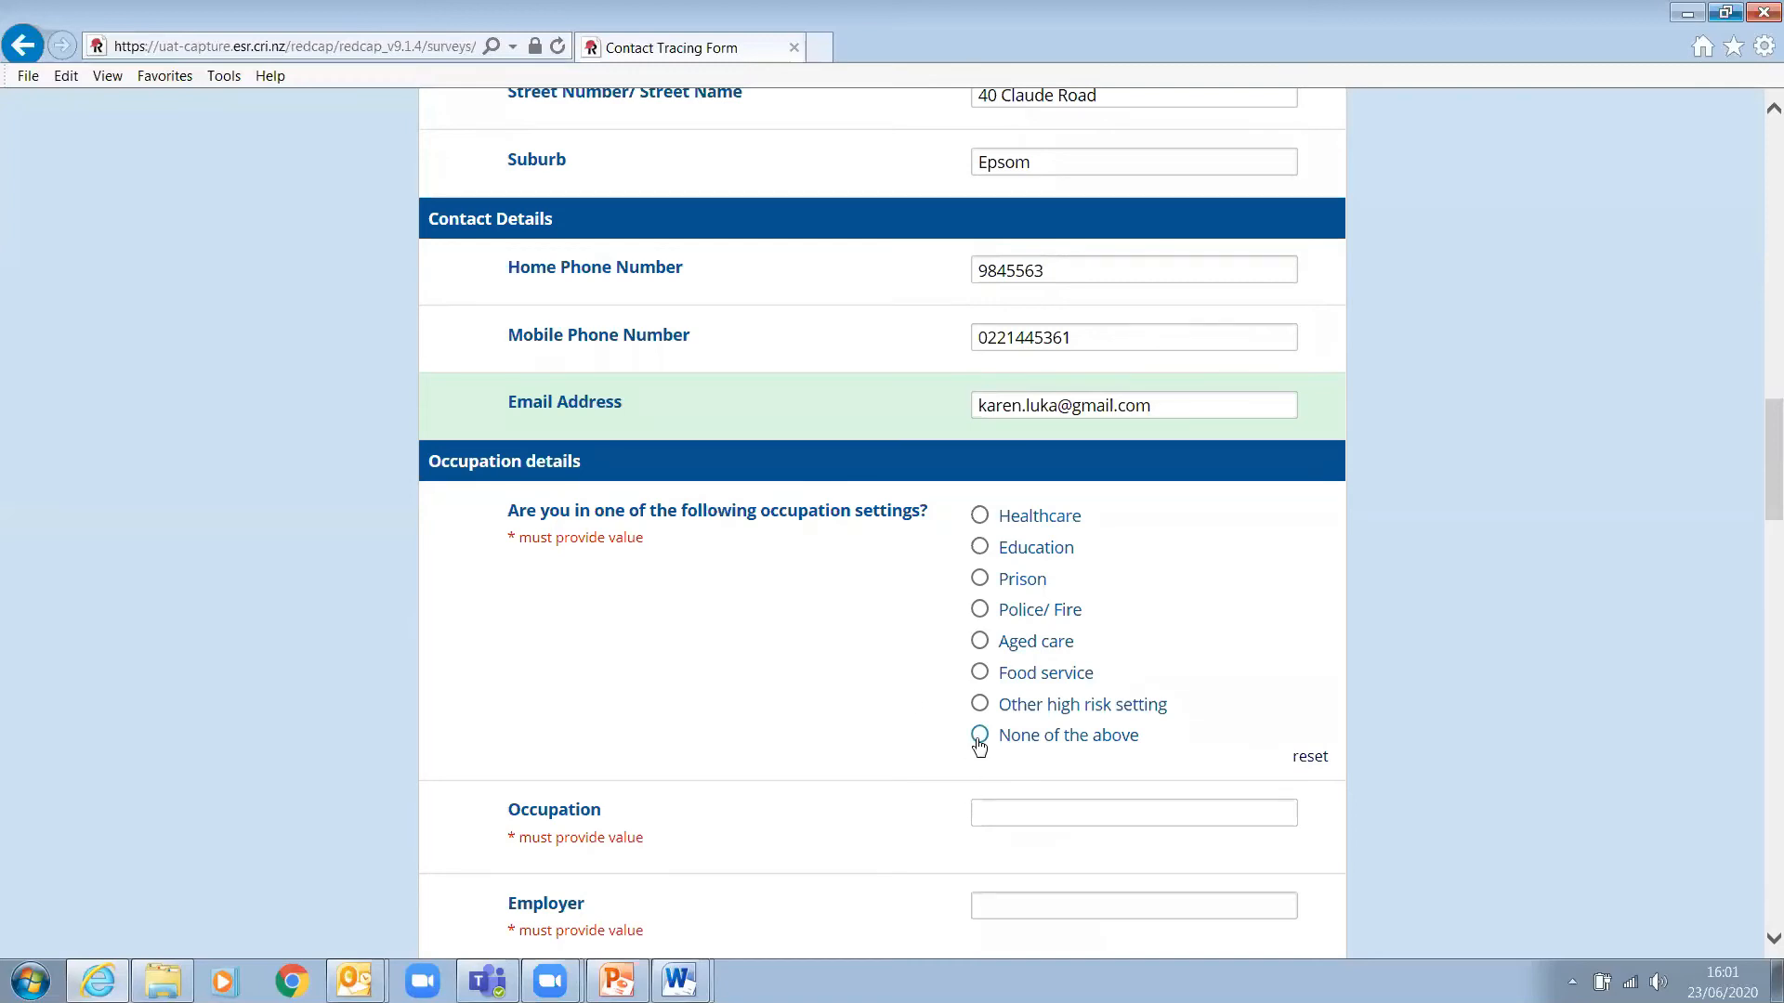
left_click(985, 548)
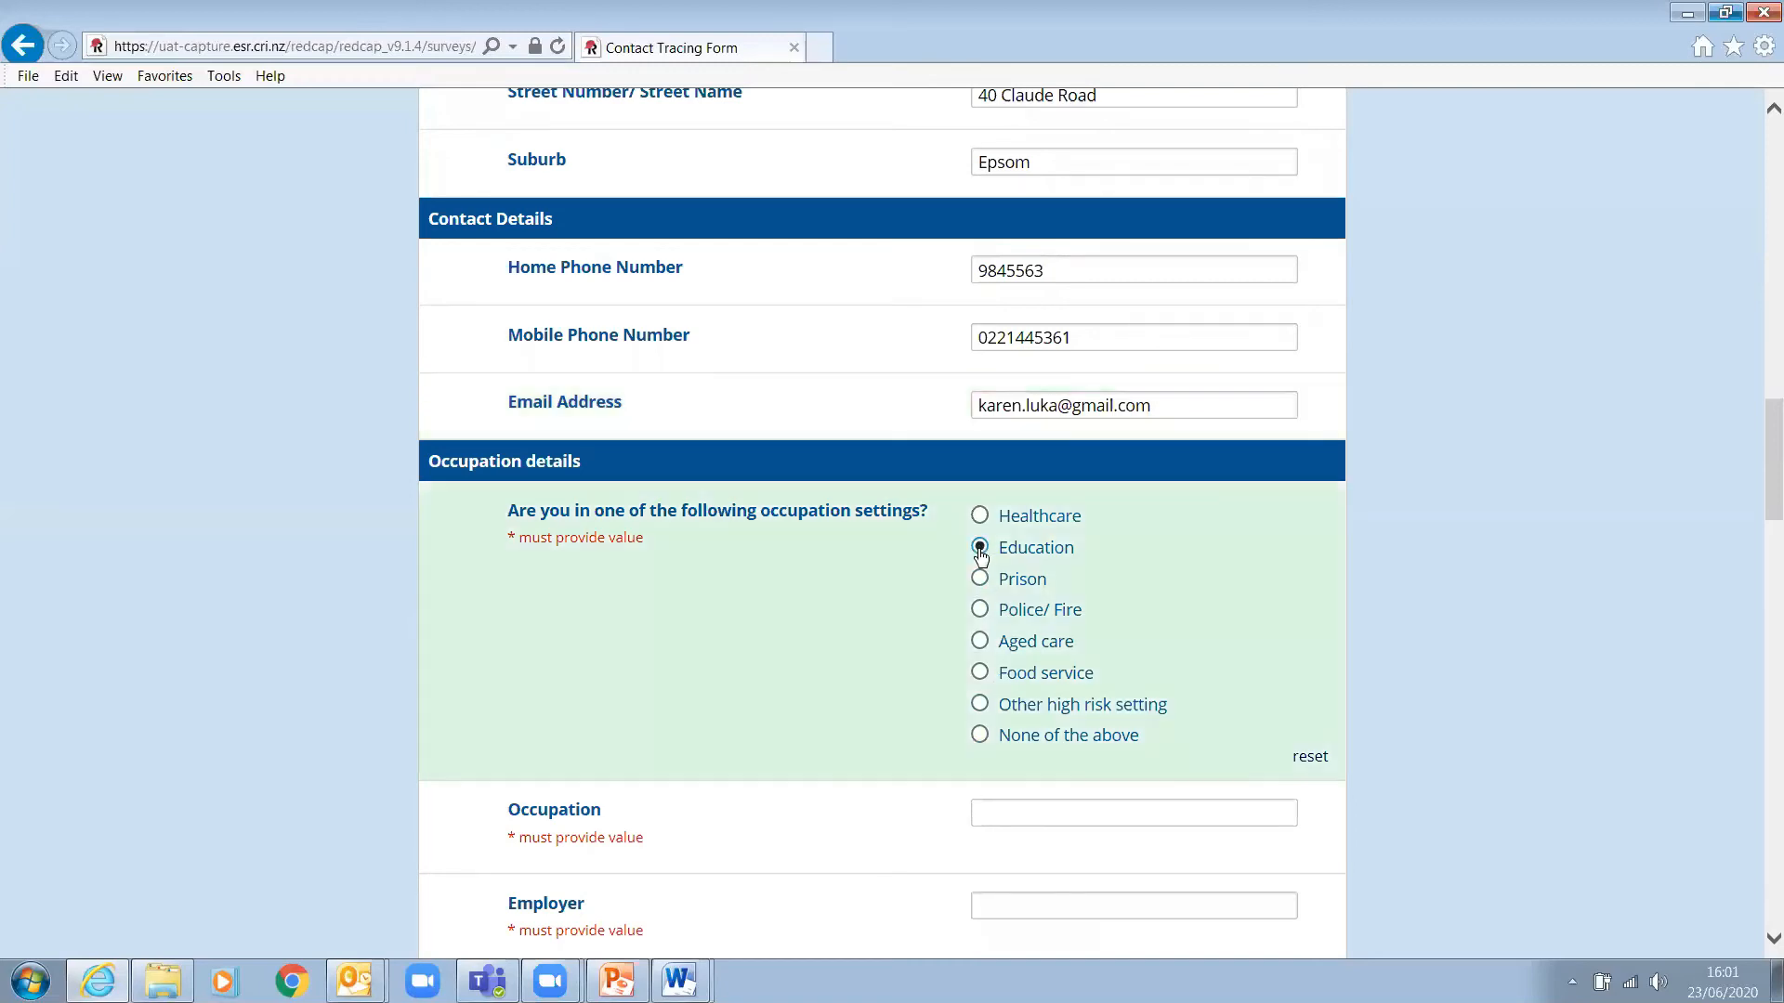
scroll(1652, 663, "down", 3)
scroll(1652, 664, "down", 4)
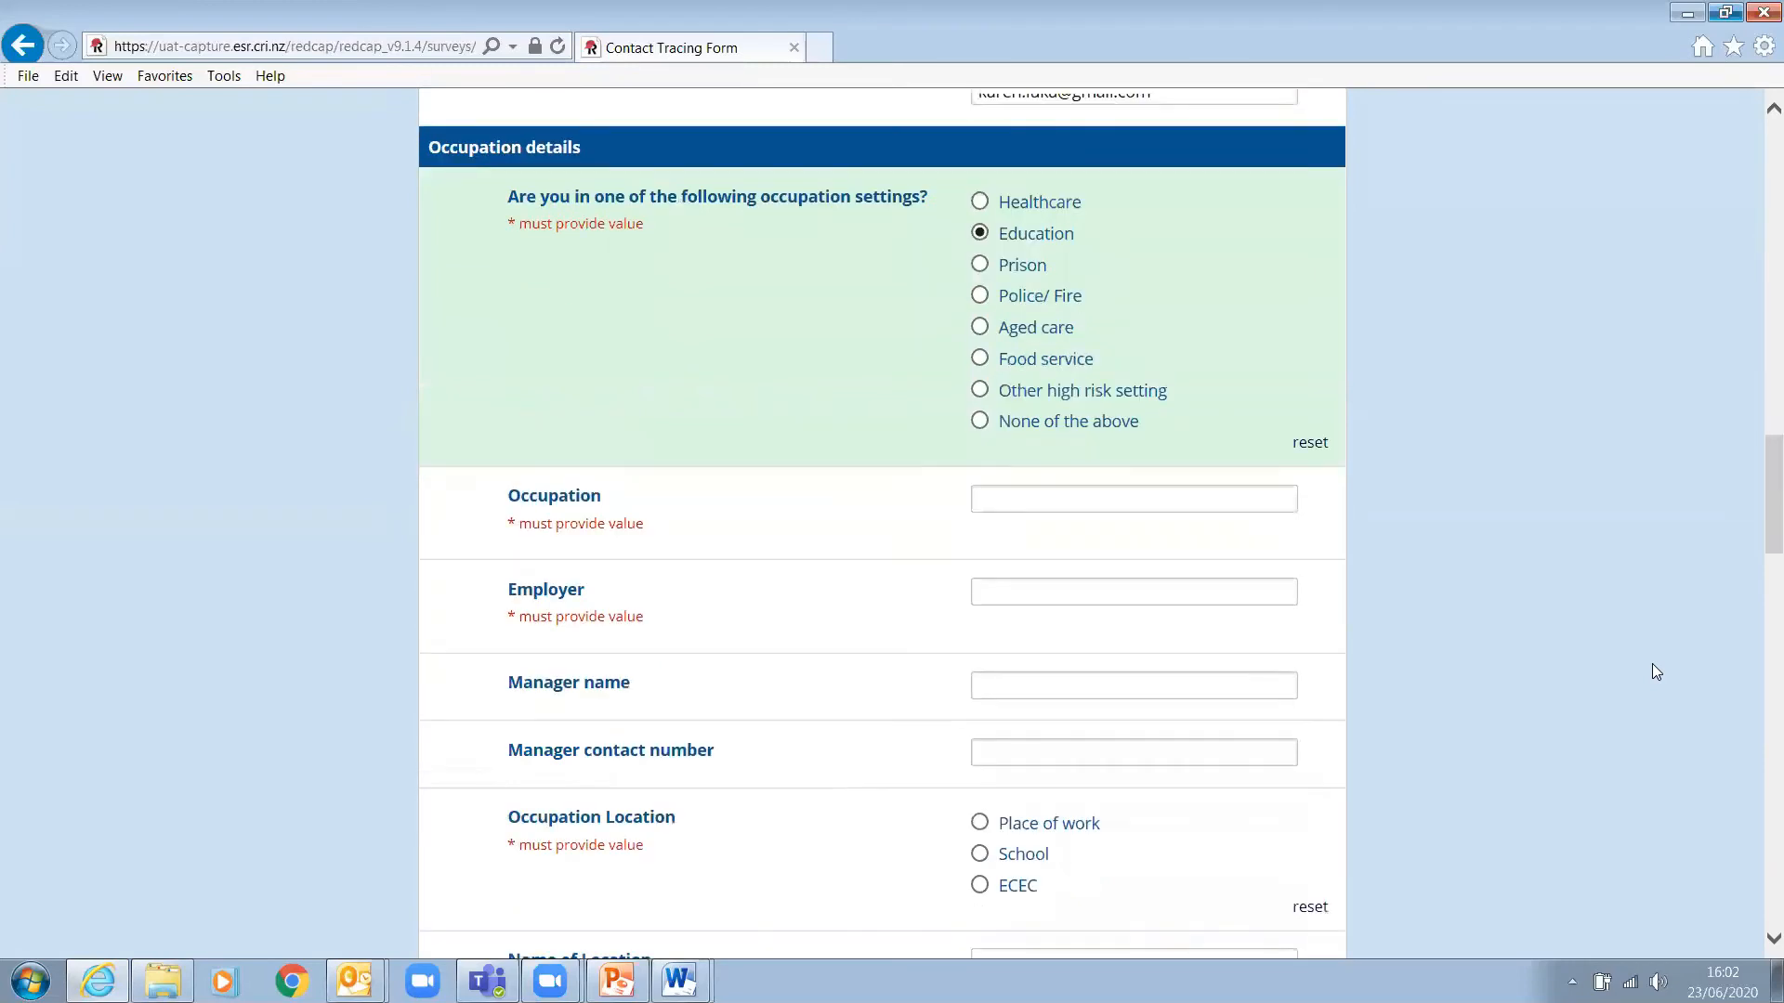
scroll(1652, 665, "down", 3)
scroll(1652, 666, "up", 10)
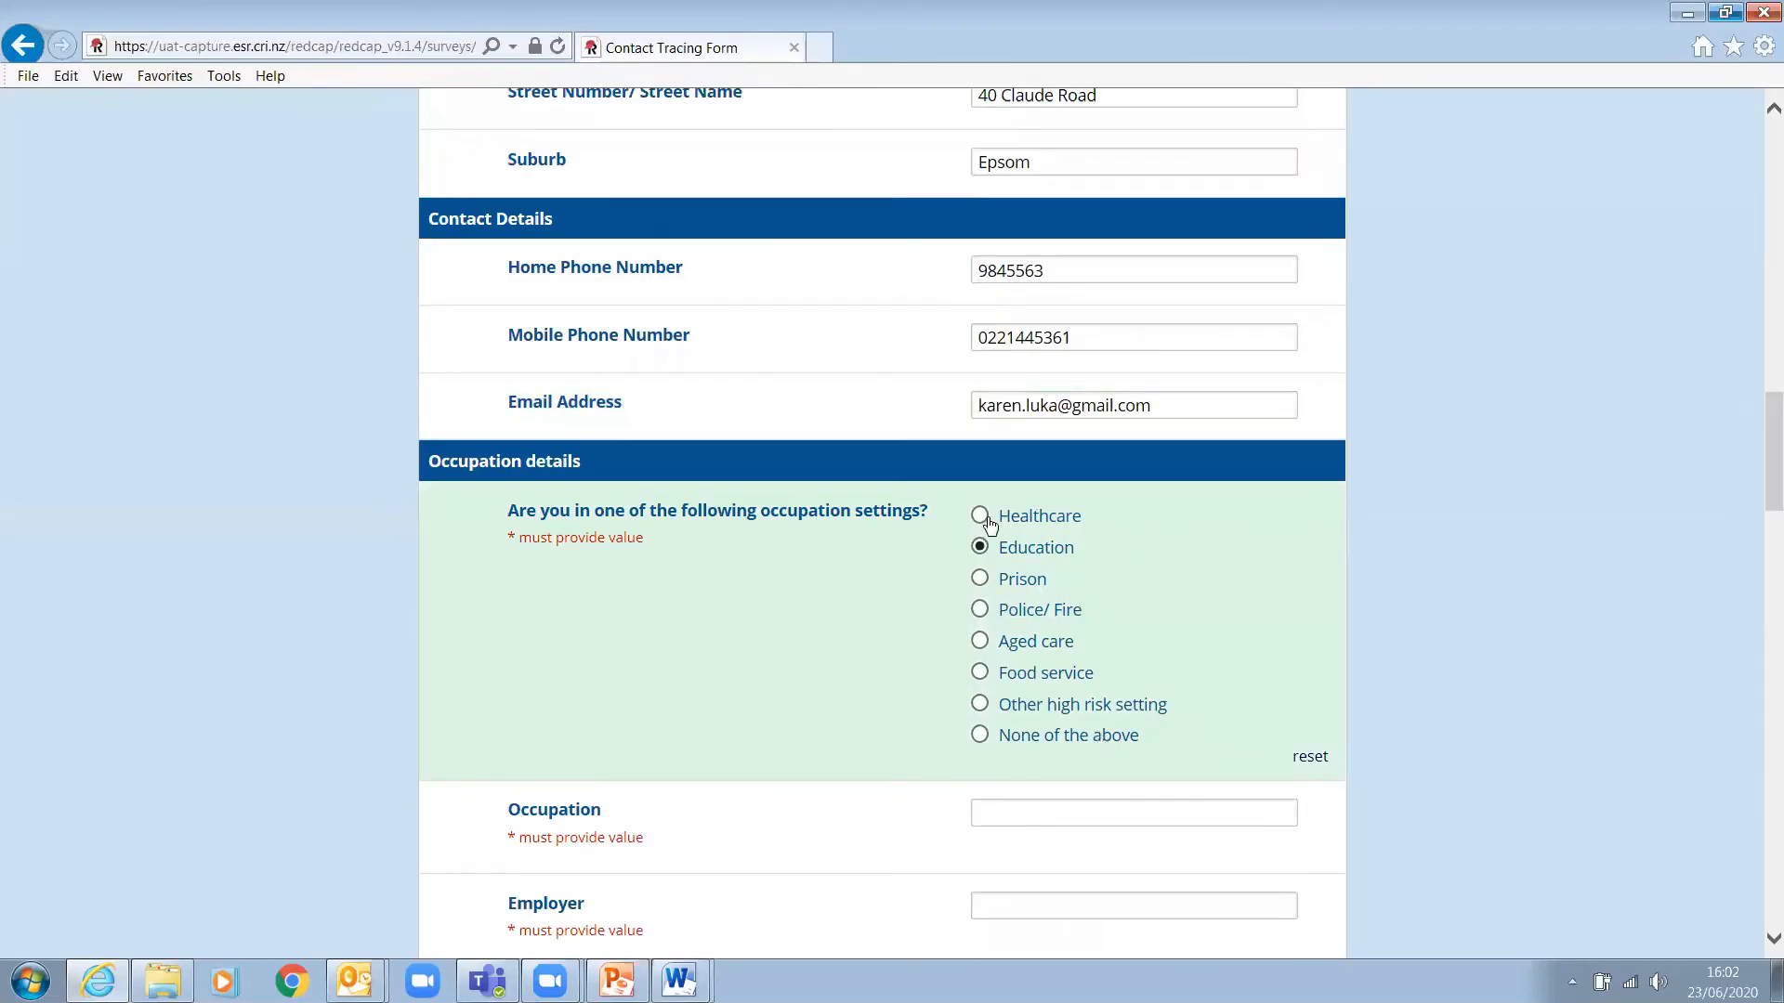
left_click(981, 518)
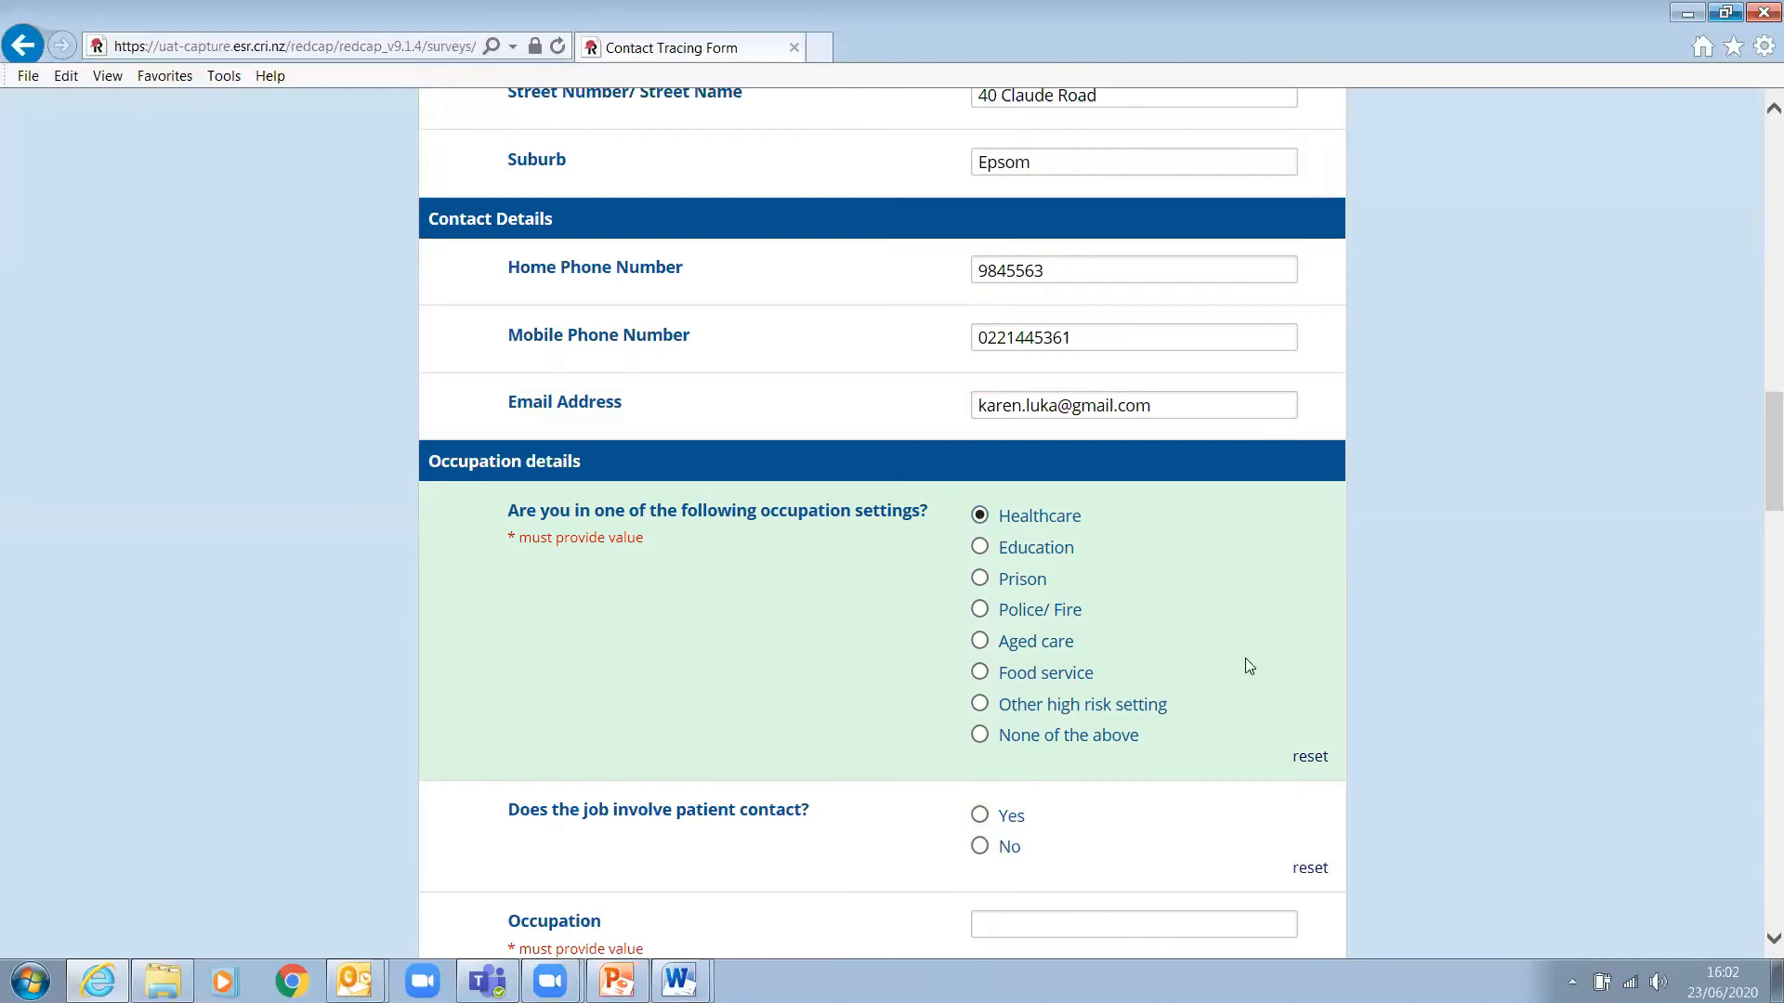
left_click(980, 643)
left_click(1320, 765)
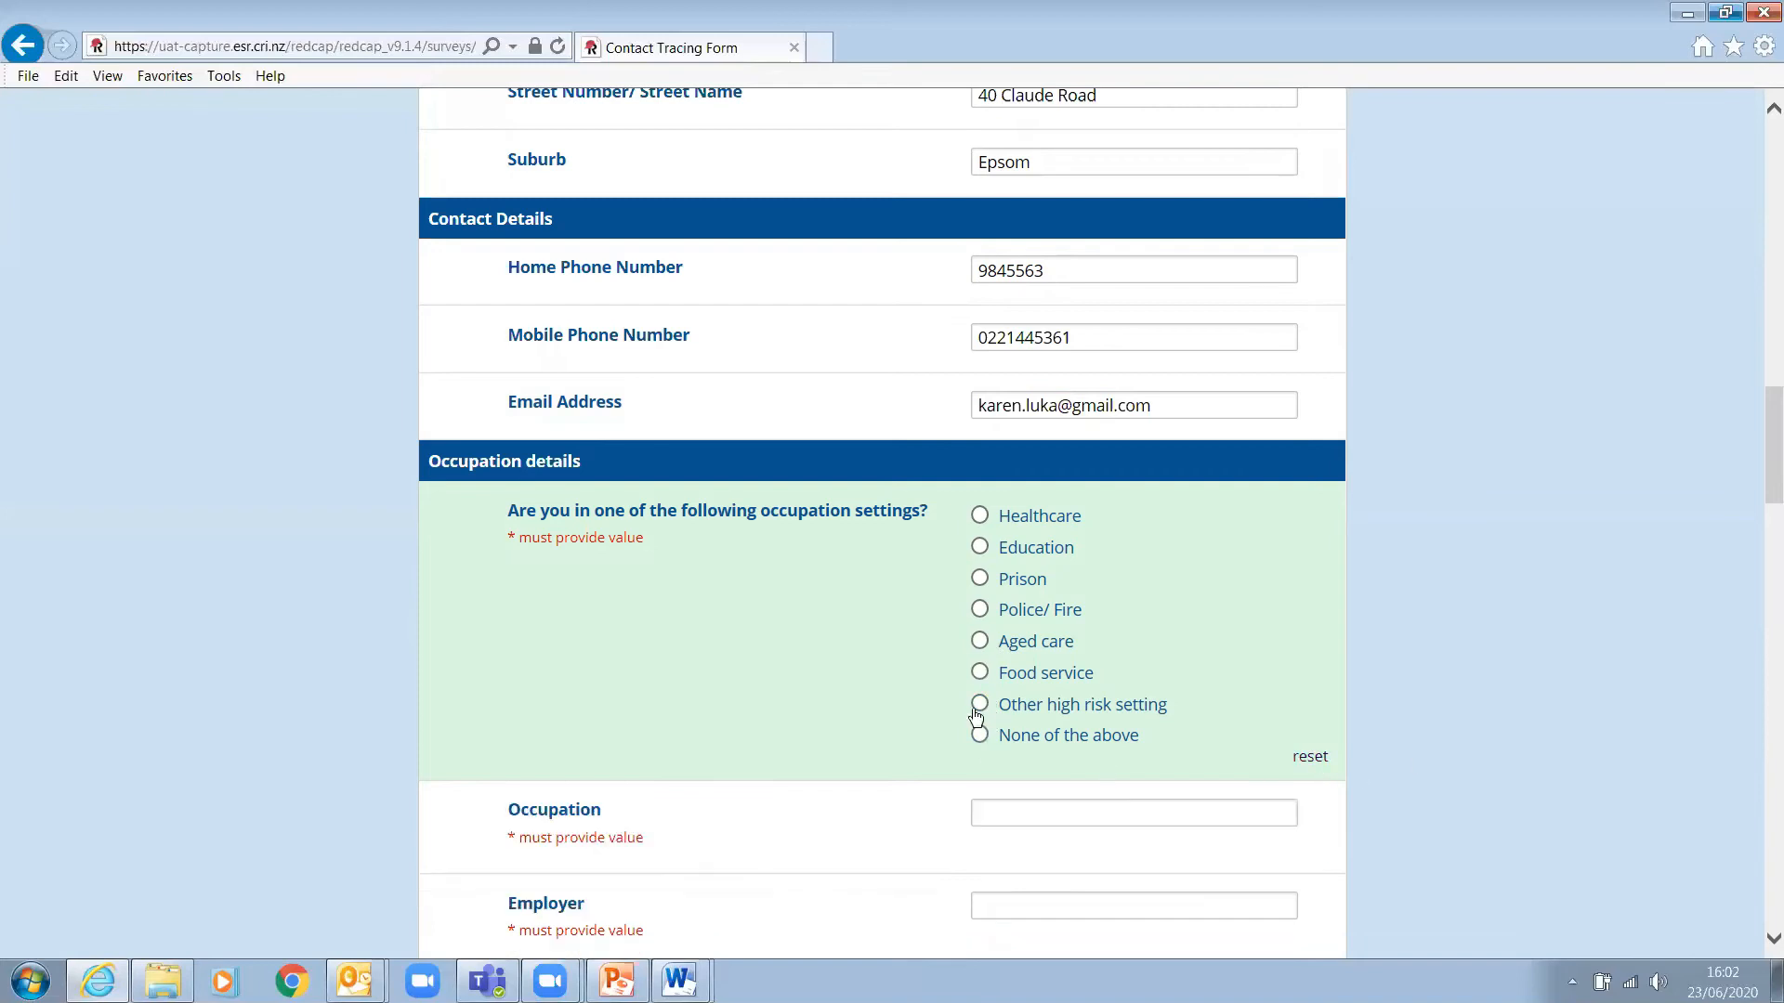
left_click(979, 735)
- Enter Occupation 'Accountant' and Employer 'Epsom Accounting'
scroll(1626, 519, "down", 1)
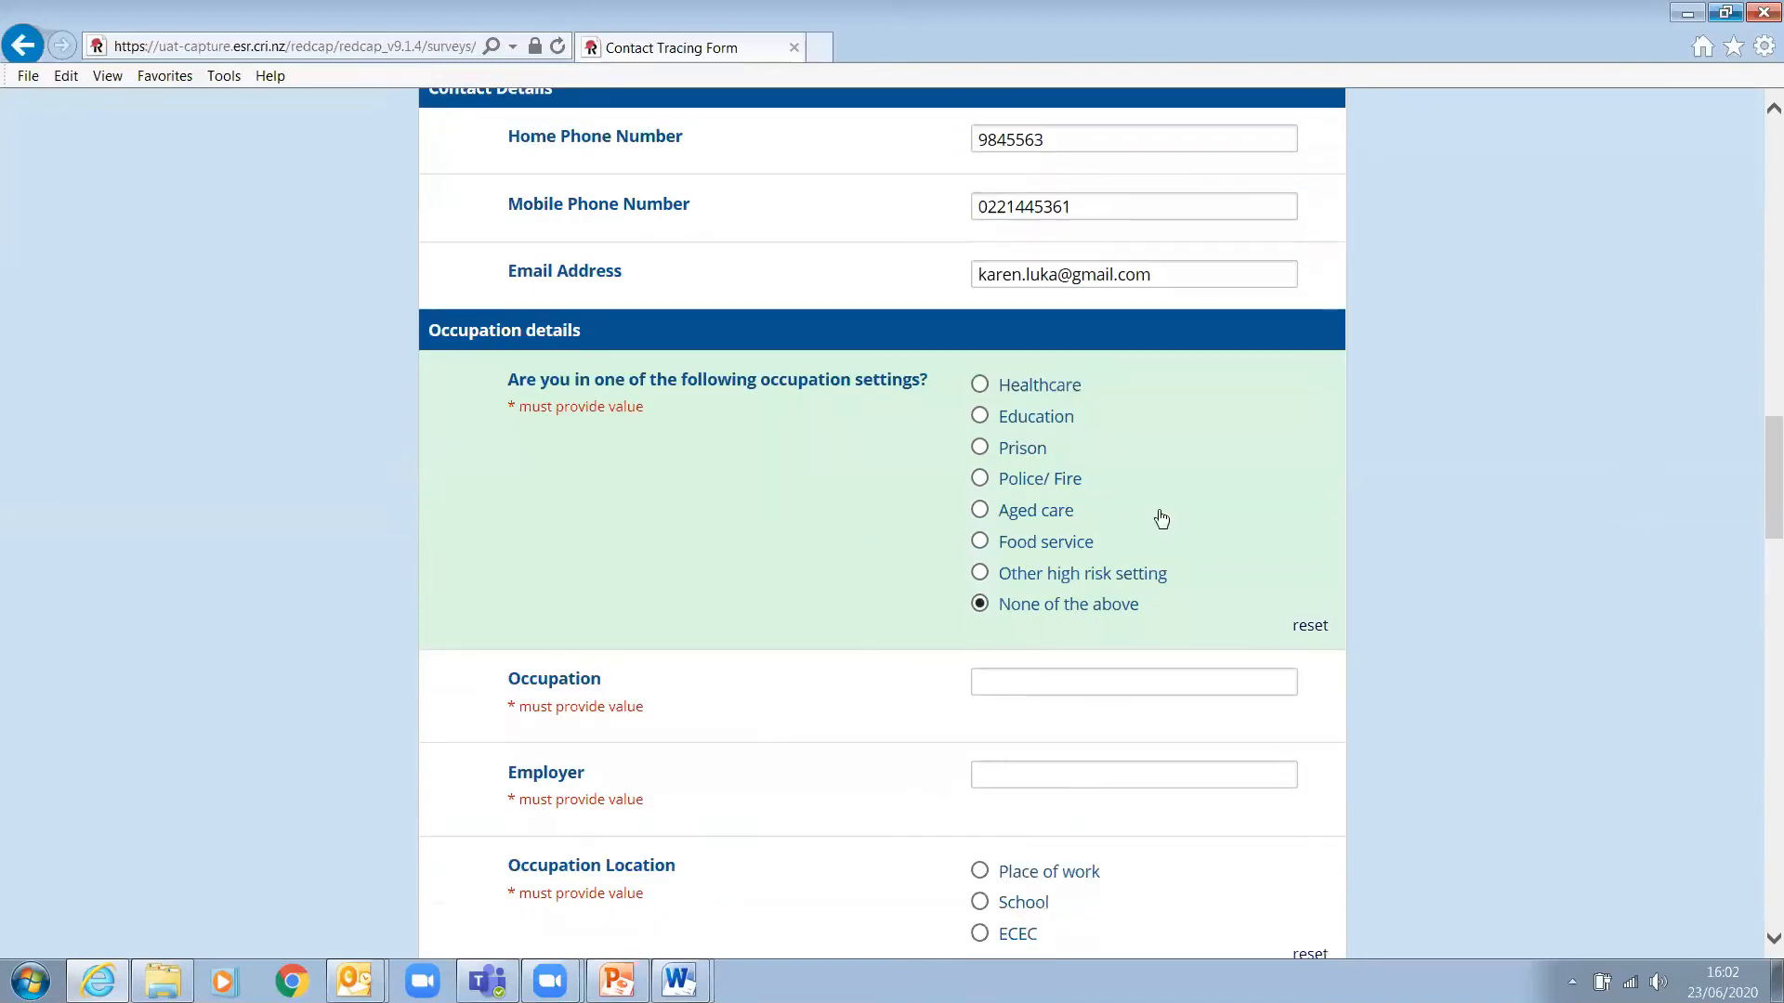
left_click(1048, 683)
type("Accountant")
key("Tab")
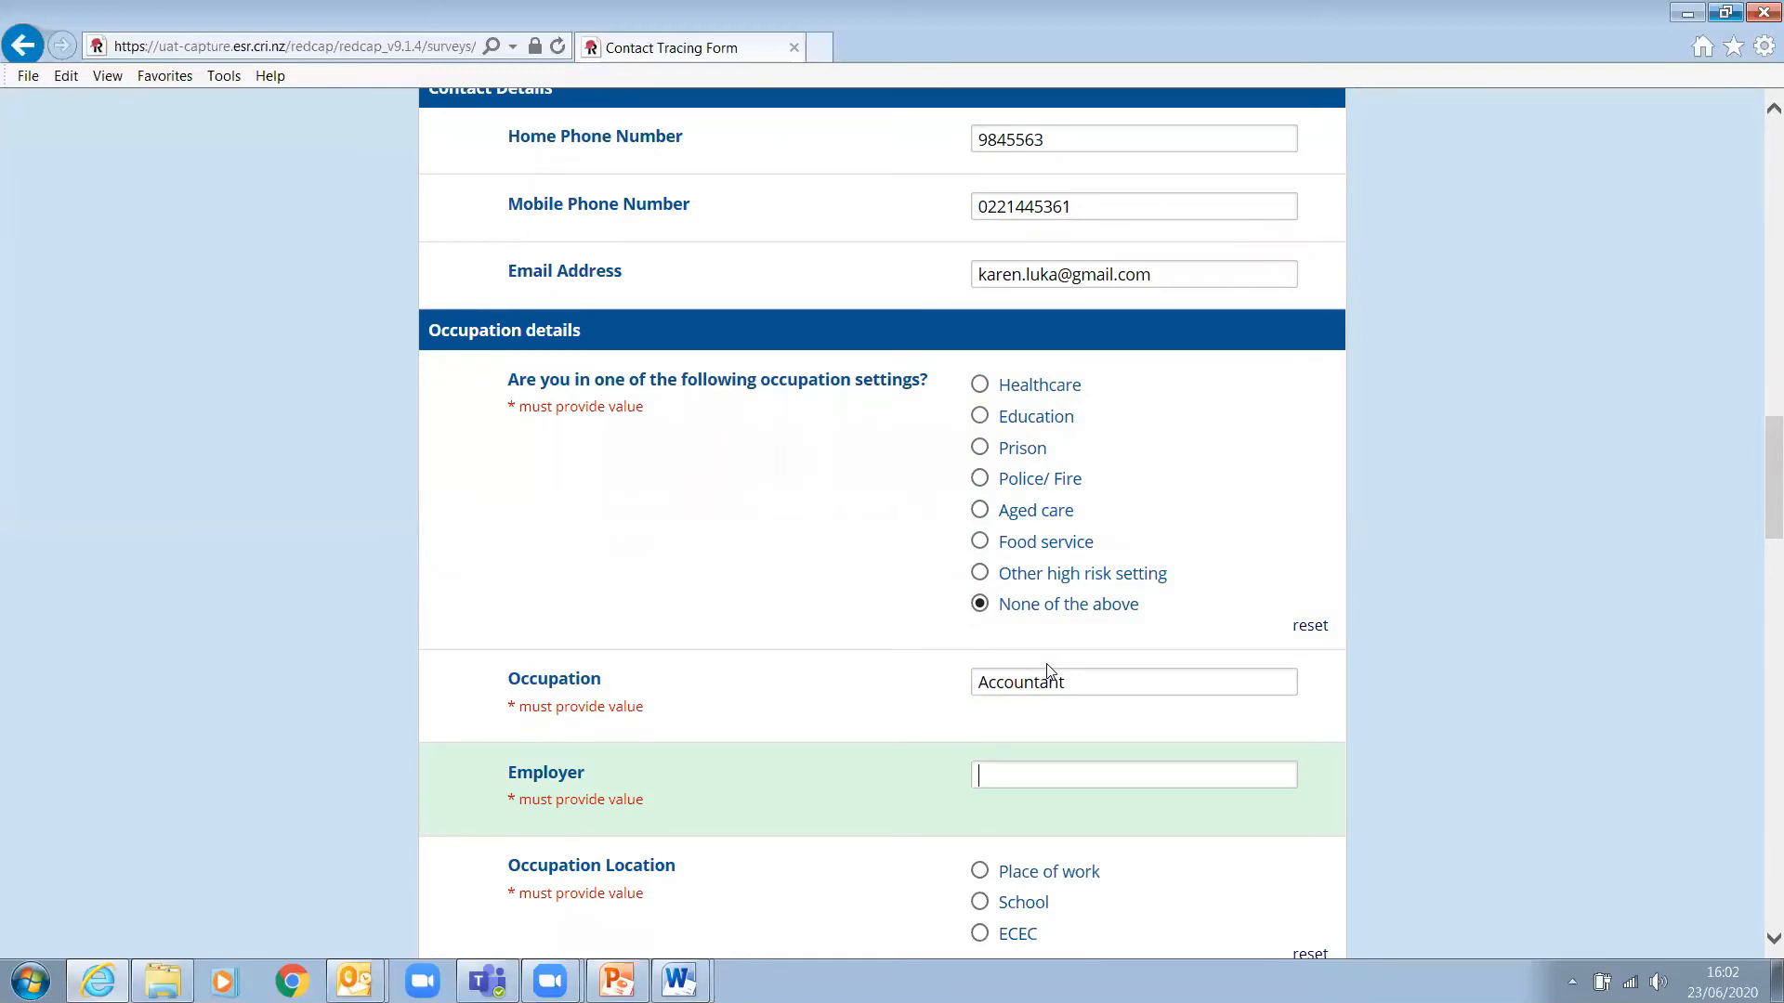
type("Epsom Accounting")
scroll(1408, 728, "down", 2)
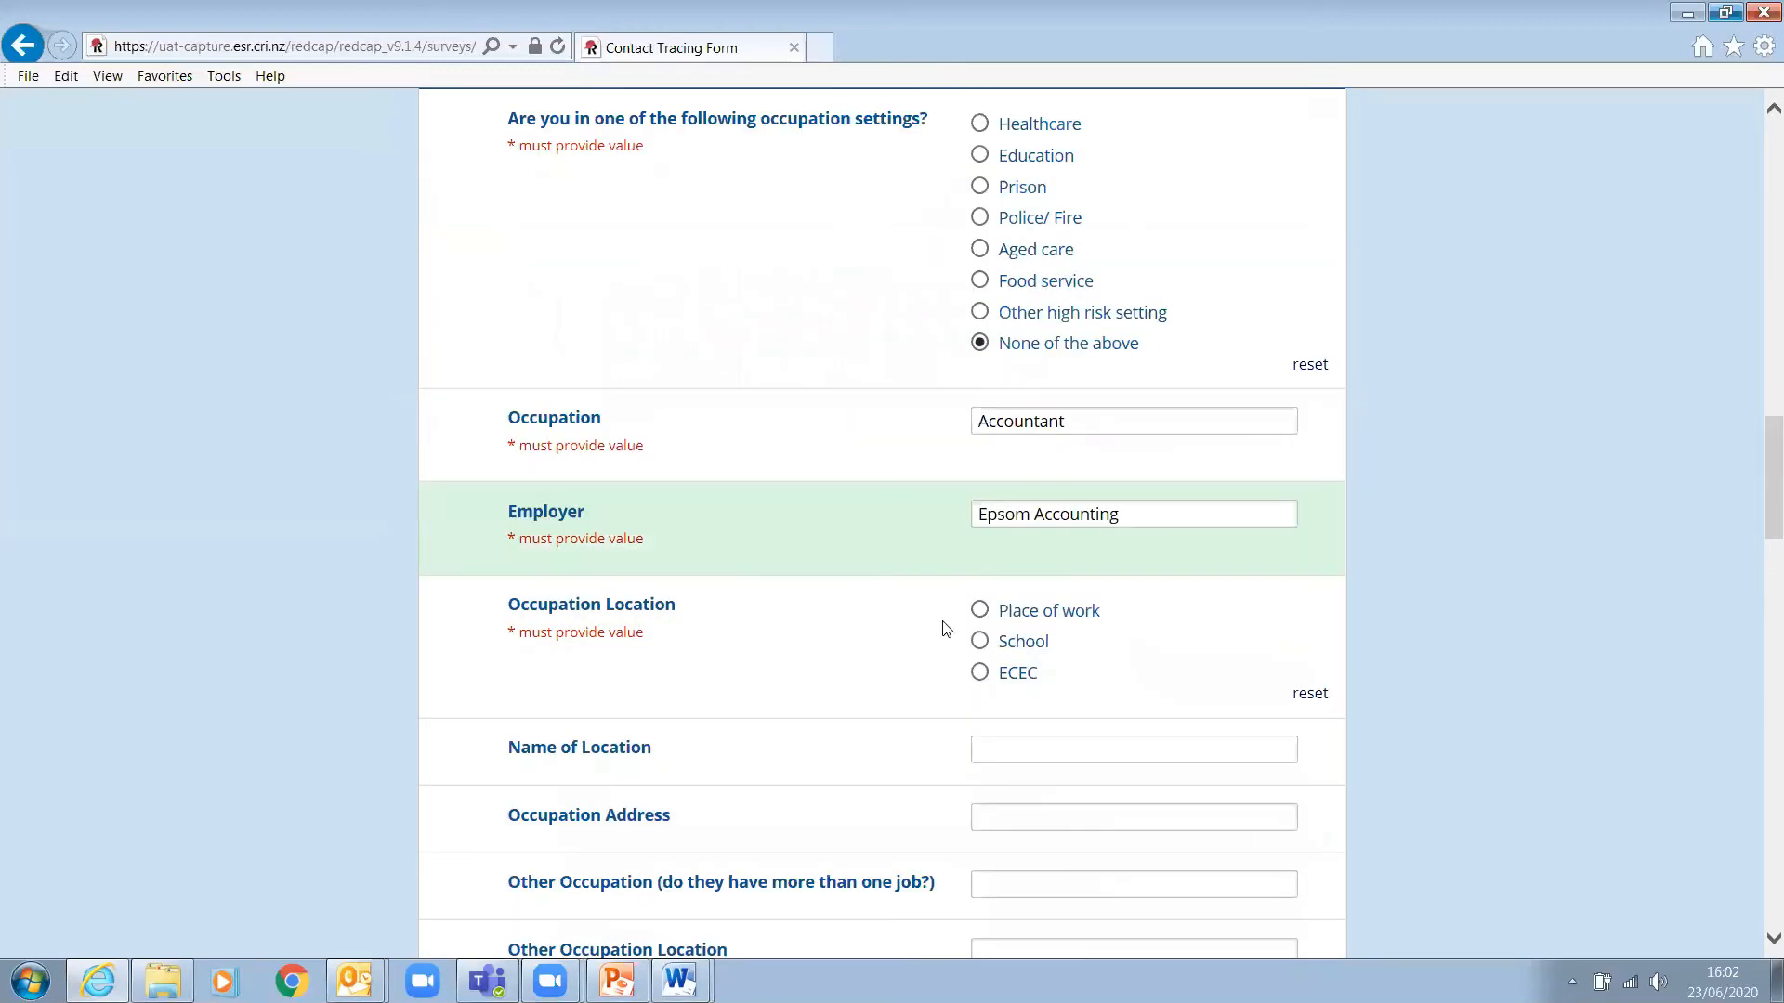
- Set occupation location to Place of work with location name 'Epsom Accounting'
left_click(983, 614)
left_click(1037, 752)
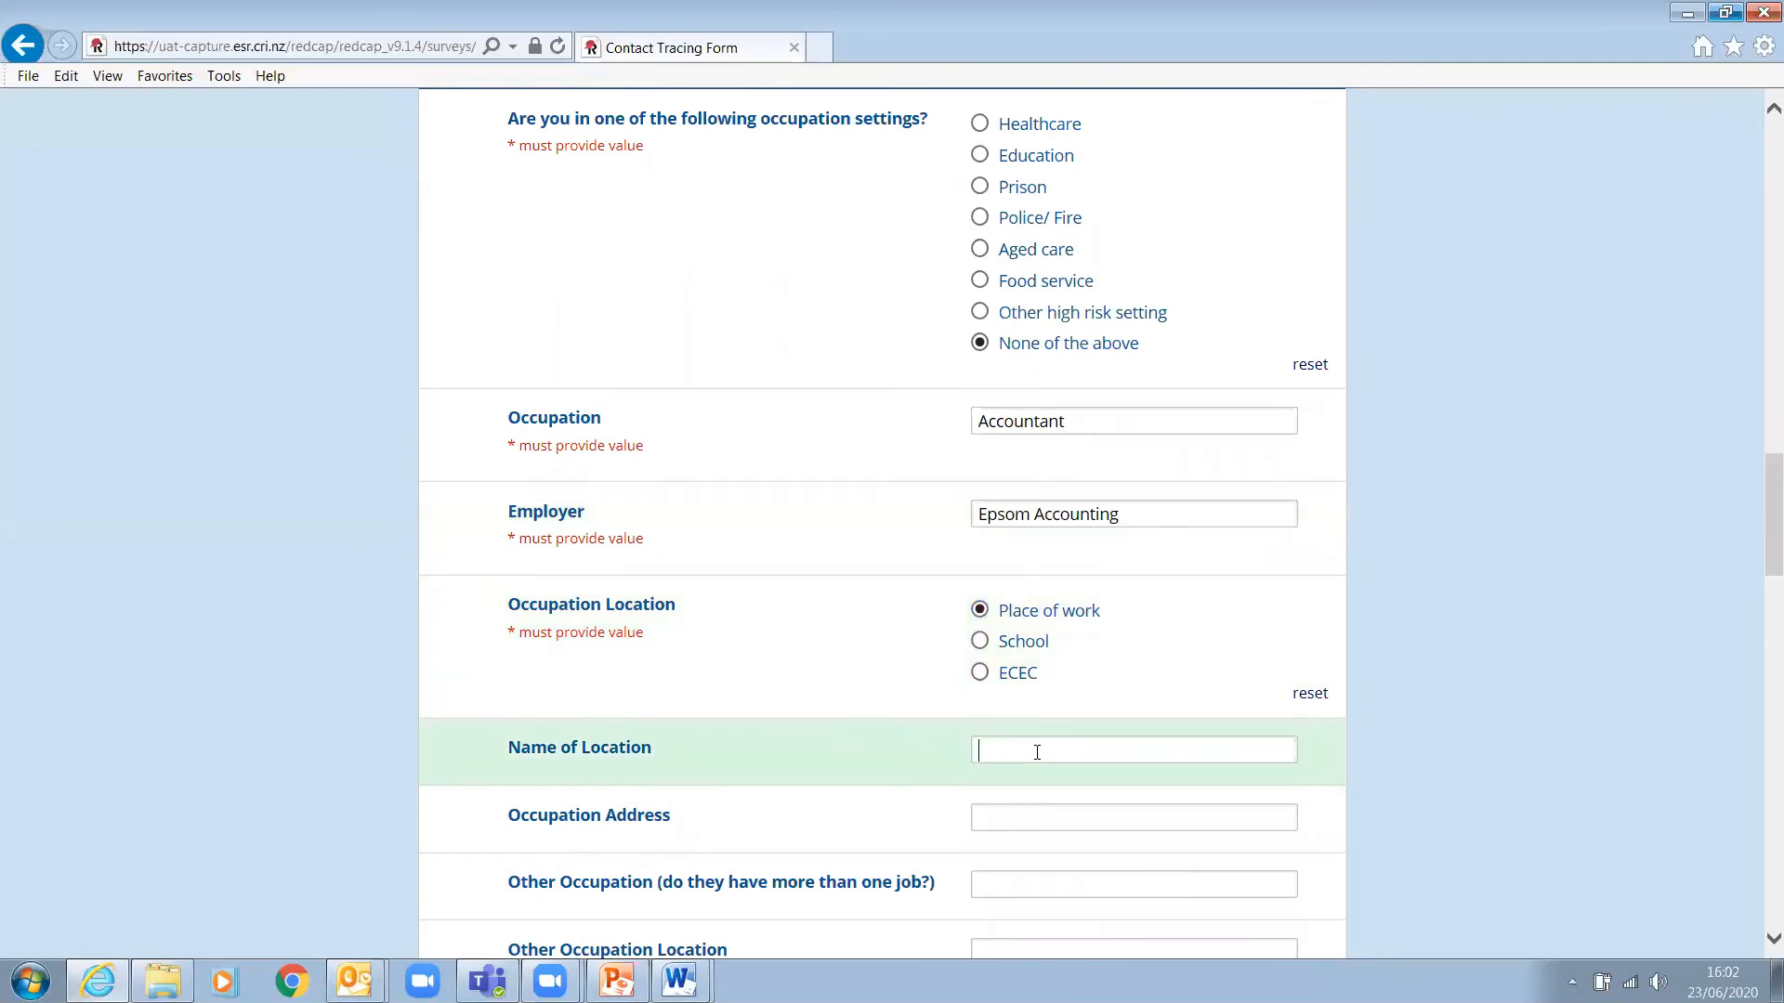
type("111")
key("BackSpace")
key("BackSpace")
key("BackSpace")
type("Epsom Accounting")
- Prefix the Employer with 'Employer name - ' and enter the work address
left_click(977, 513)
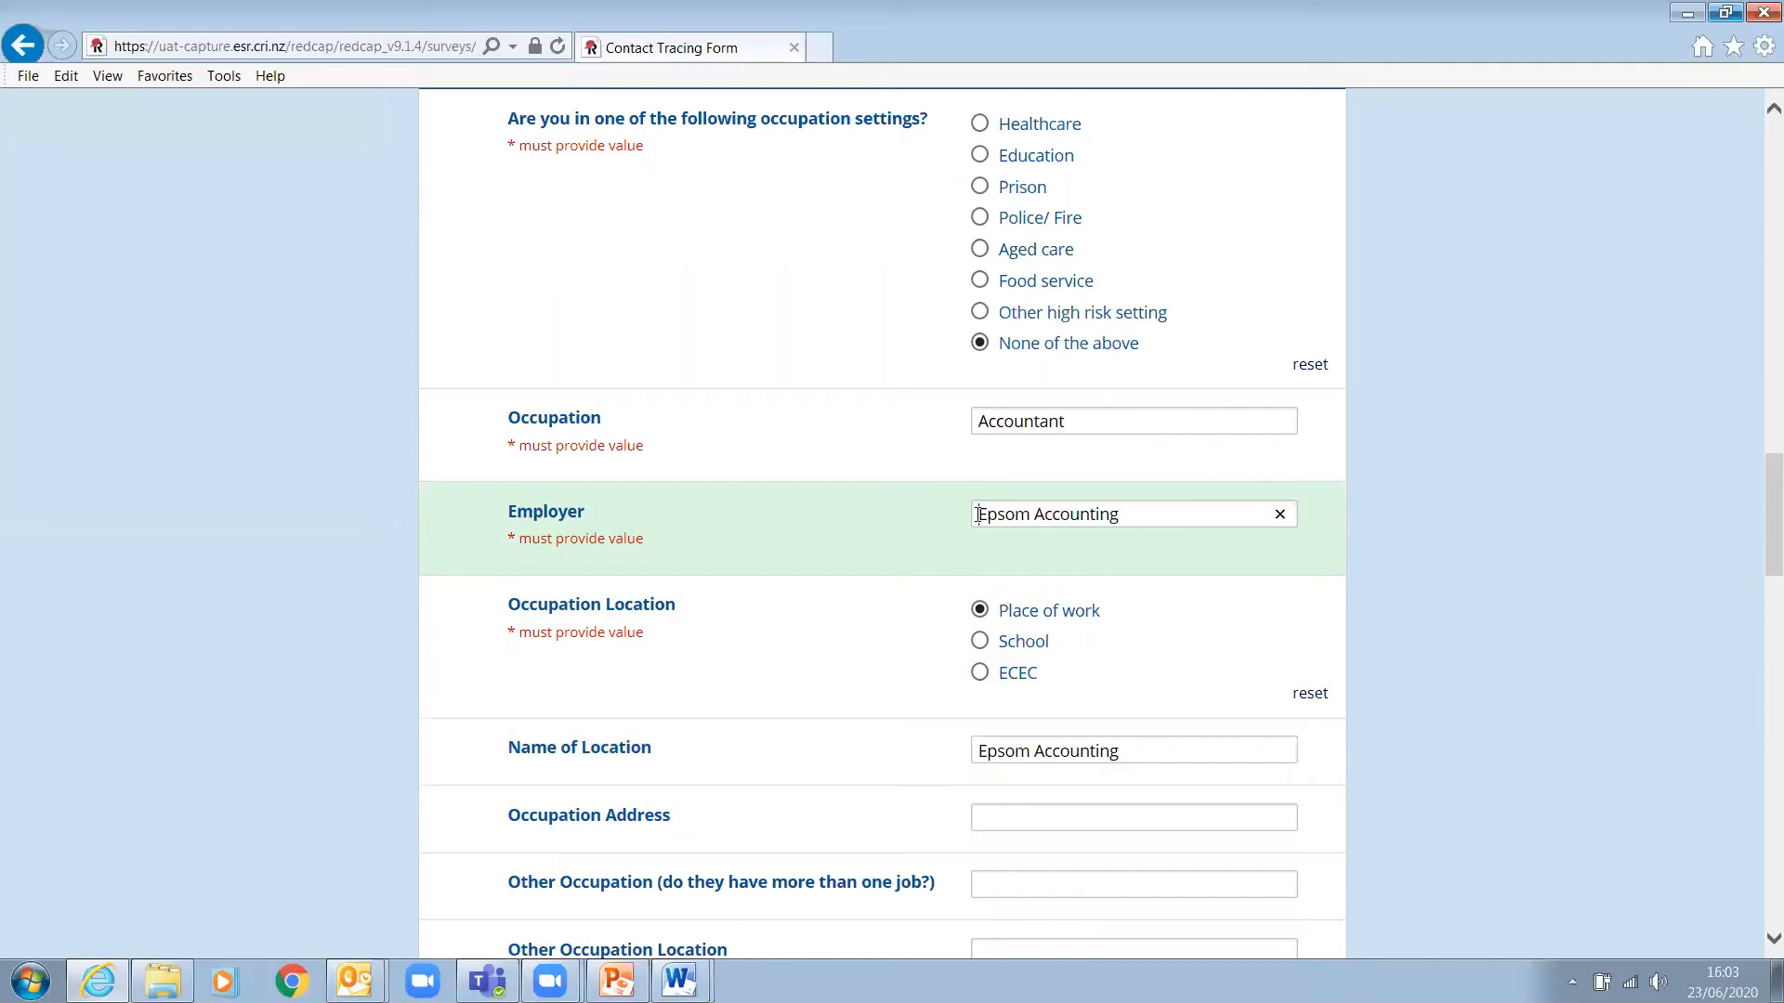
type("Employer name -")
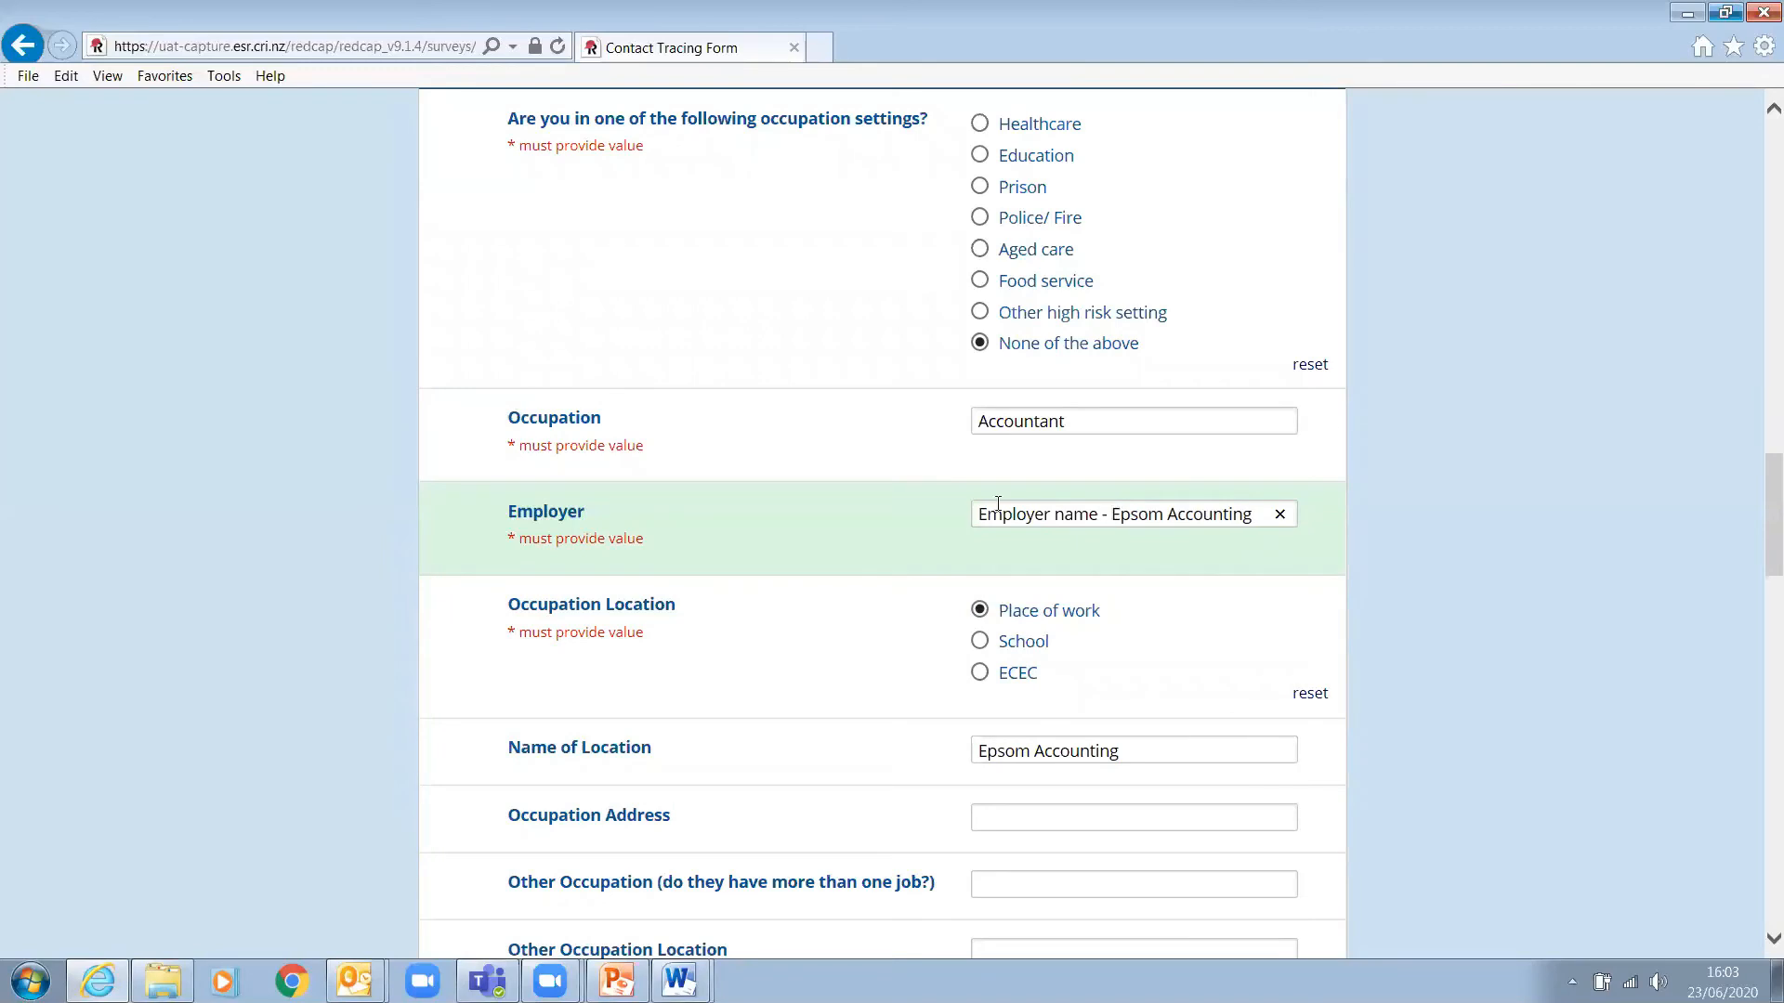
left_click(1092, 798)
left_click(1080, 819)
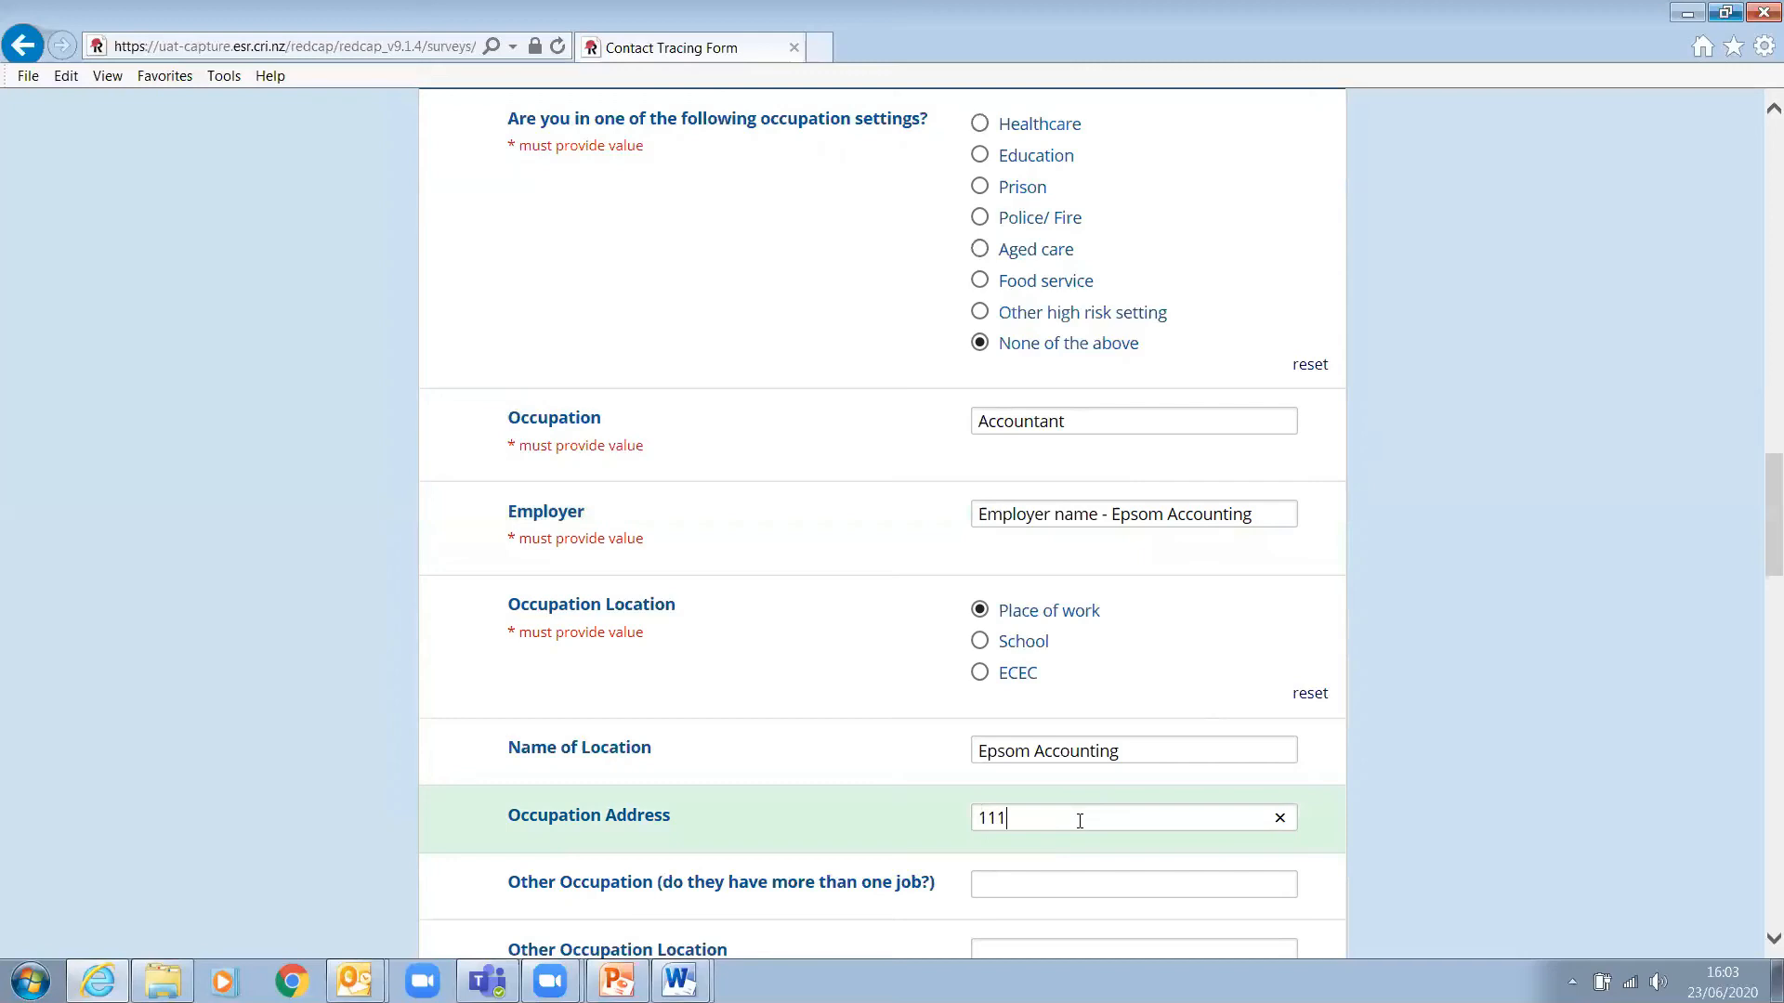
scroll(1615, 836, "down", 3)
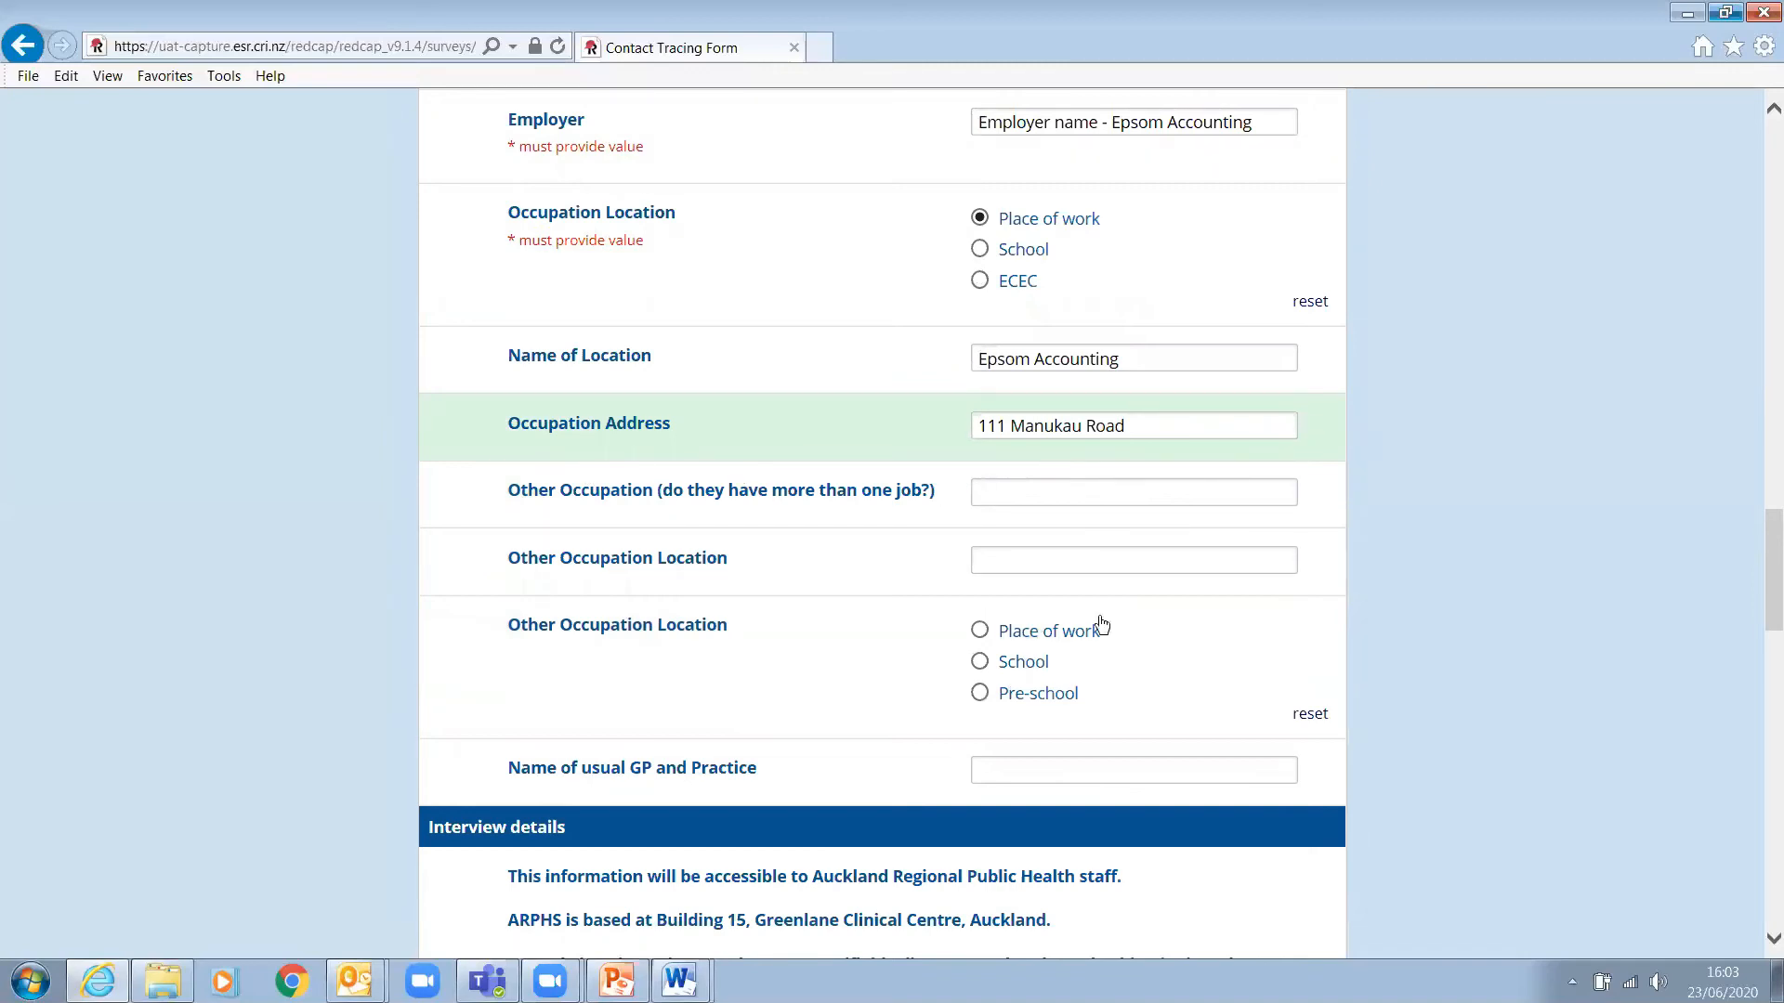
- Enter the usual GP's name with the Epsom Healthcare practice, fixing typos
scroll(1587, 621, "down", 2)
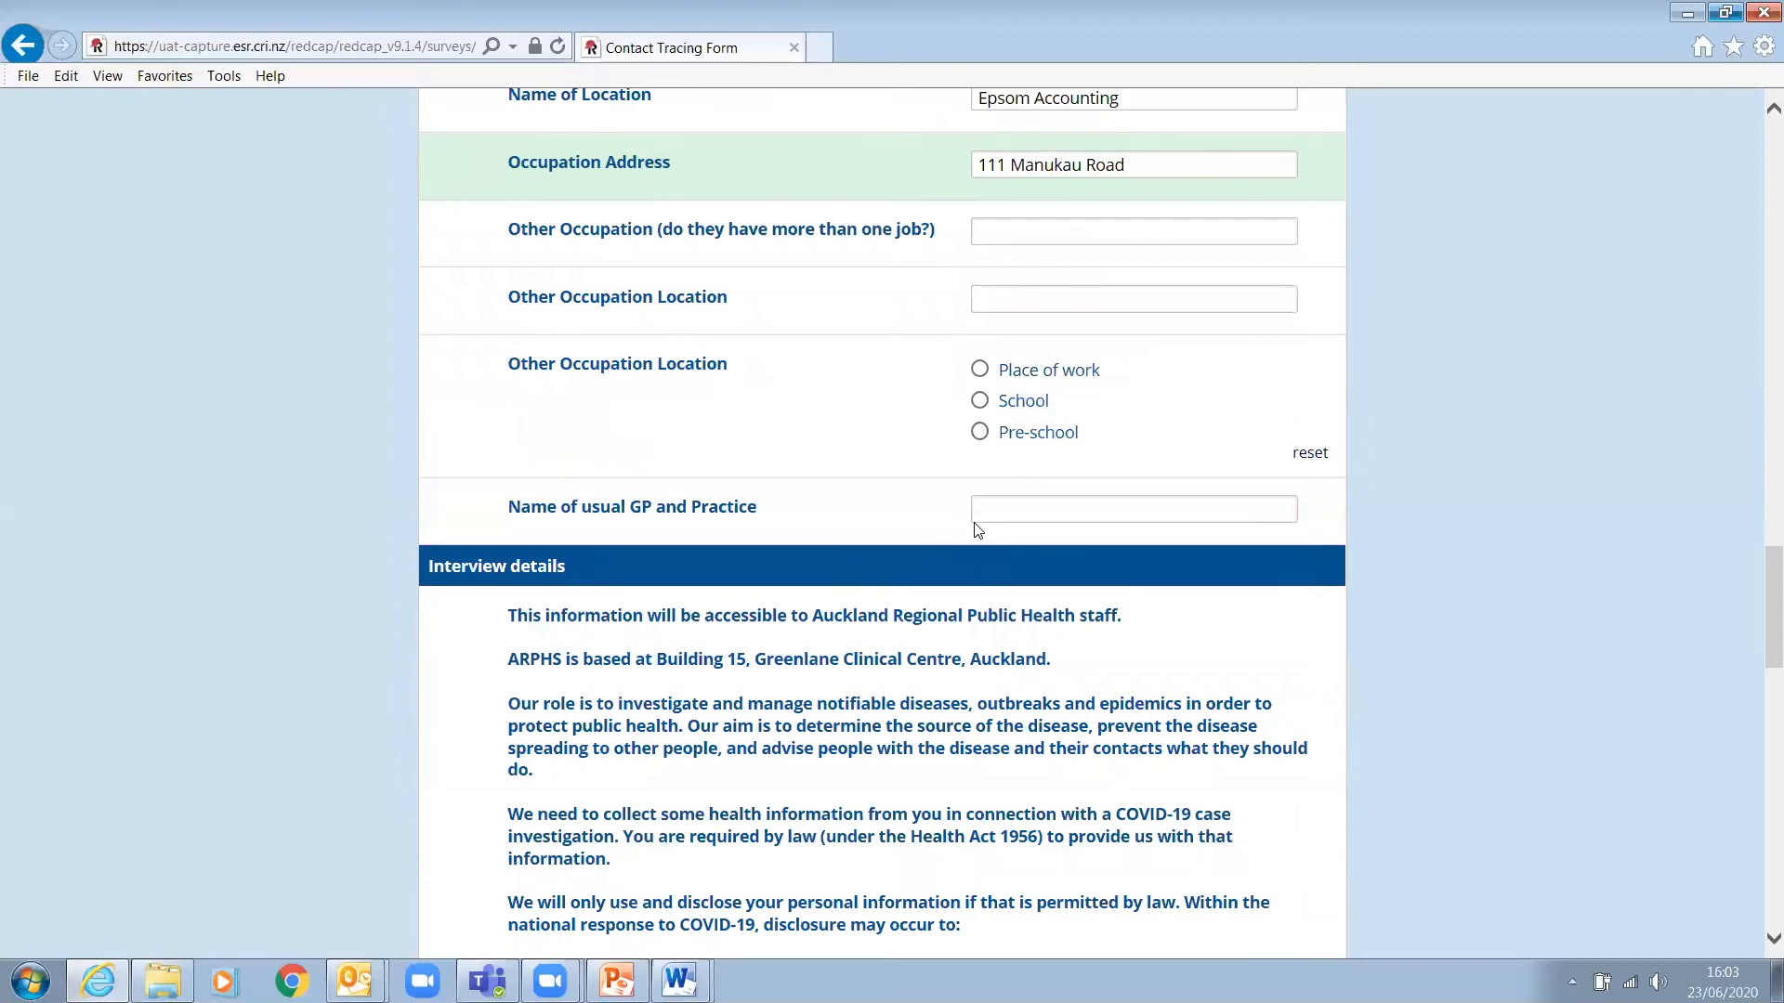
left_click(1027, 514)
type("Harry Poo")
key("BackSpace")
type("tter - Epsom HEal")
key("BackSpace")
key("BackSpace")
key("BackSpace")
type("elathcare")
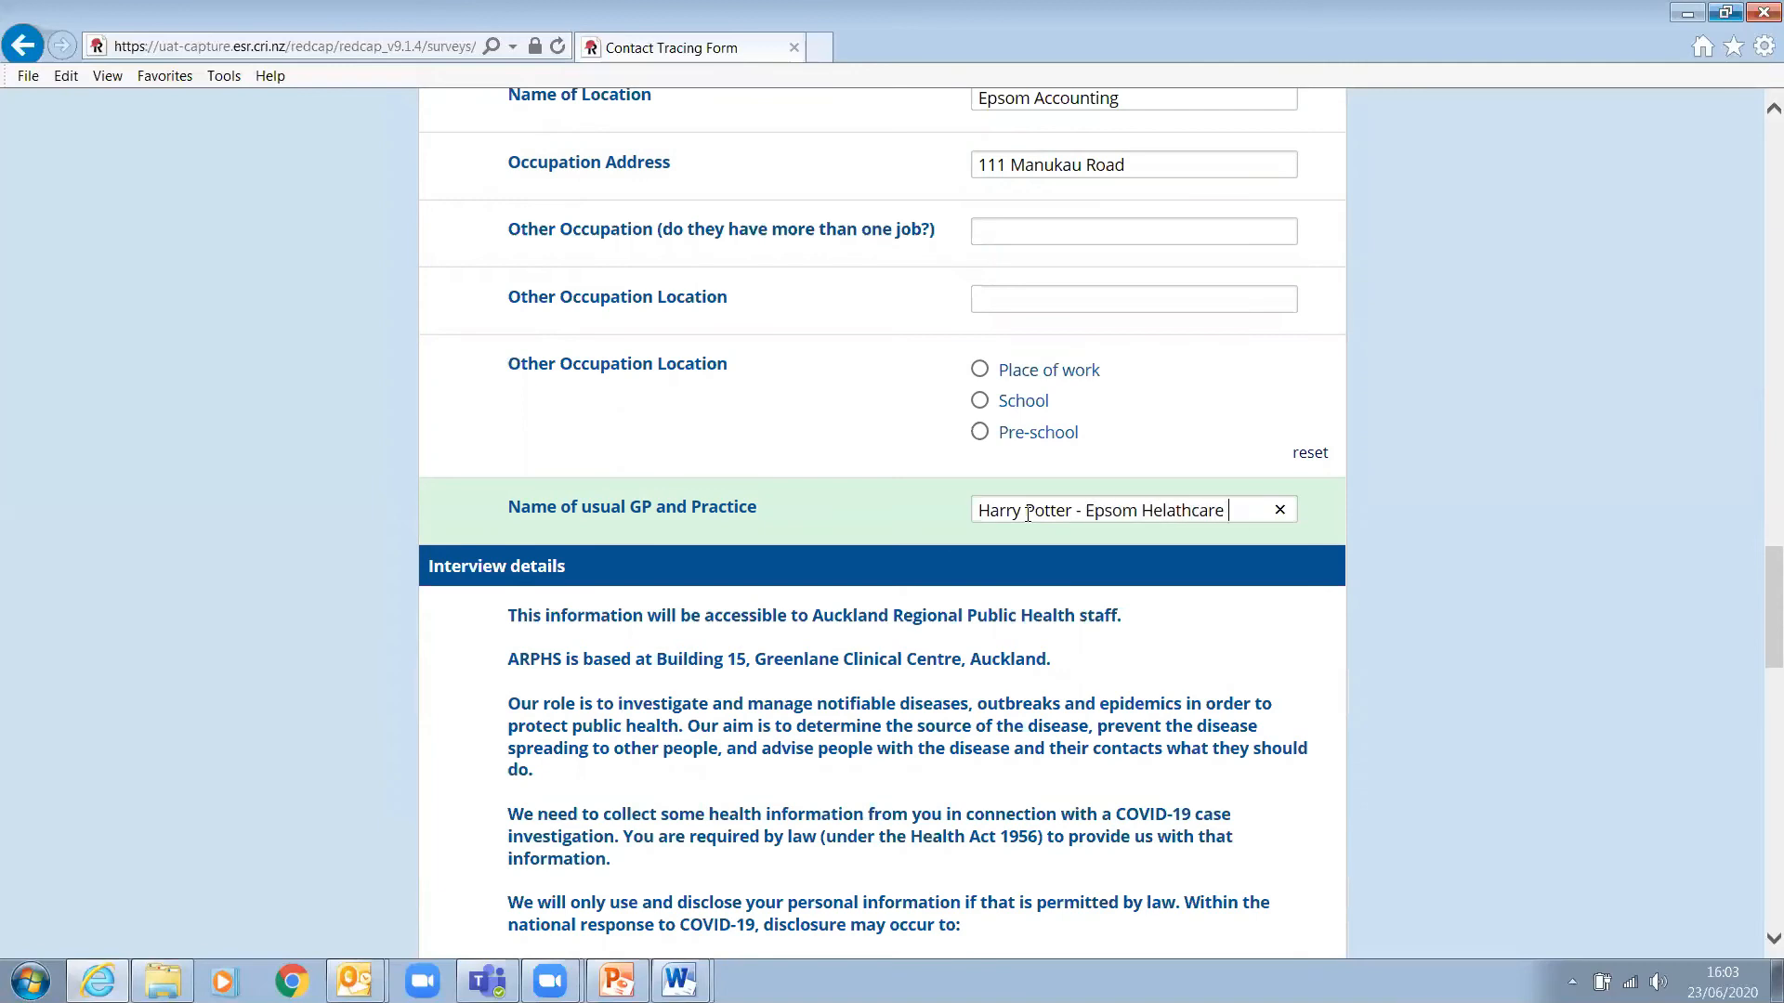
left_click(1463, 691)
scroll(1462, 691, "down", 4)
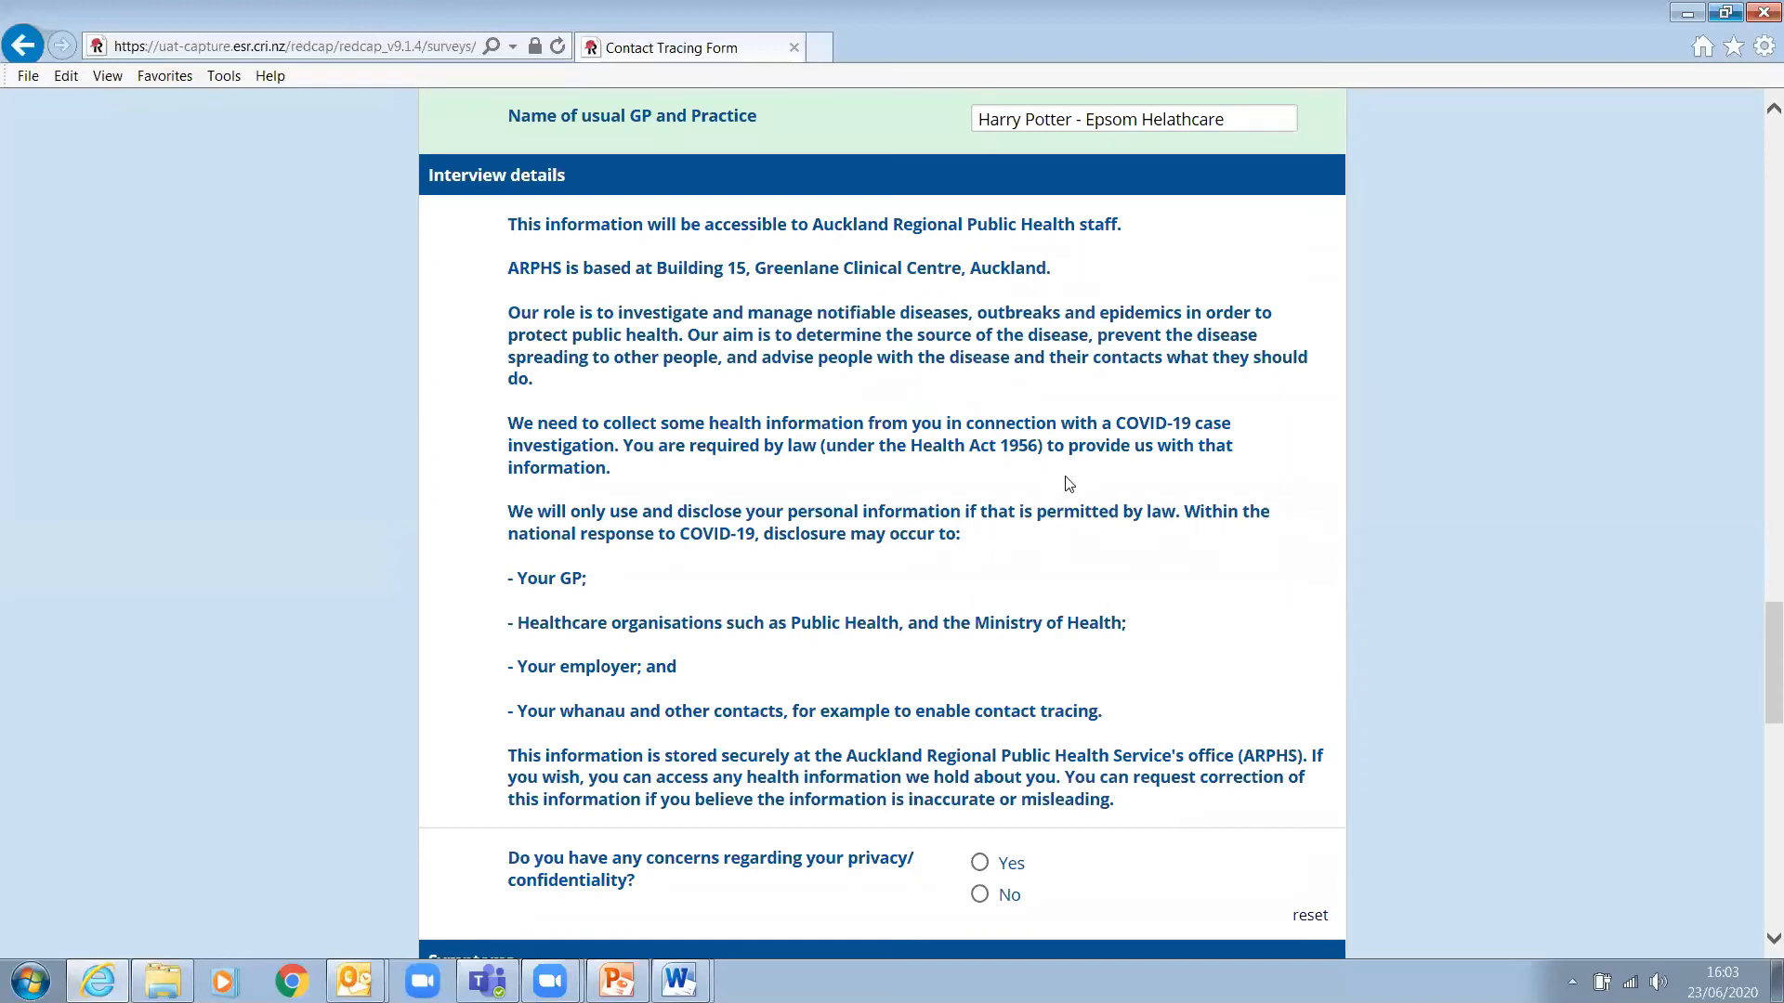
- Read through the Health Act and data storage privacy paragraphs
left_click_drag(1042, 452, 623, 447)
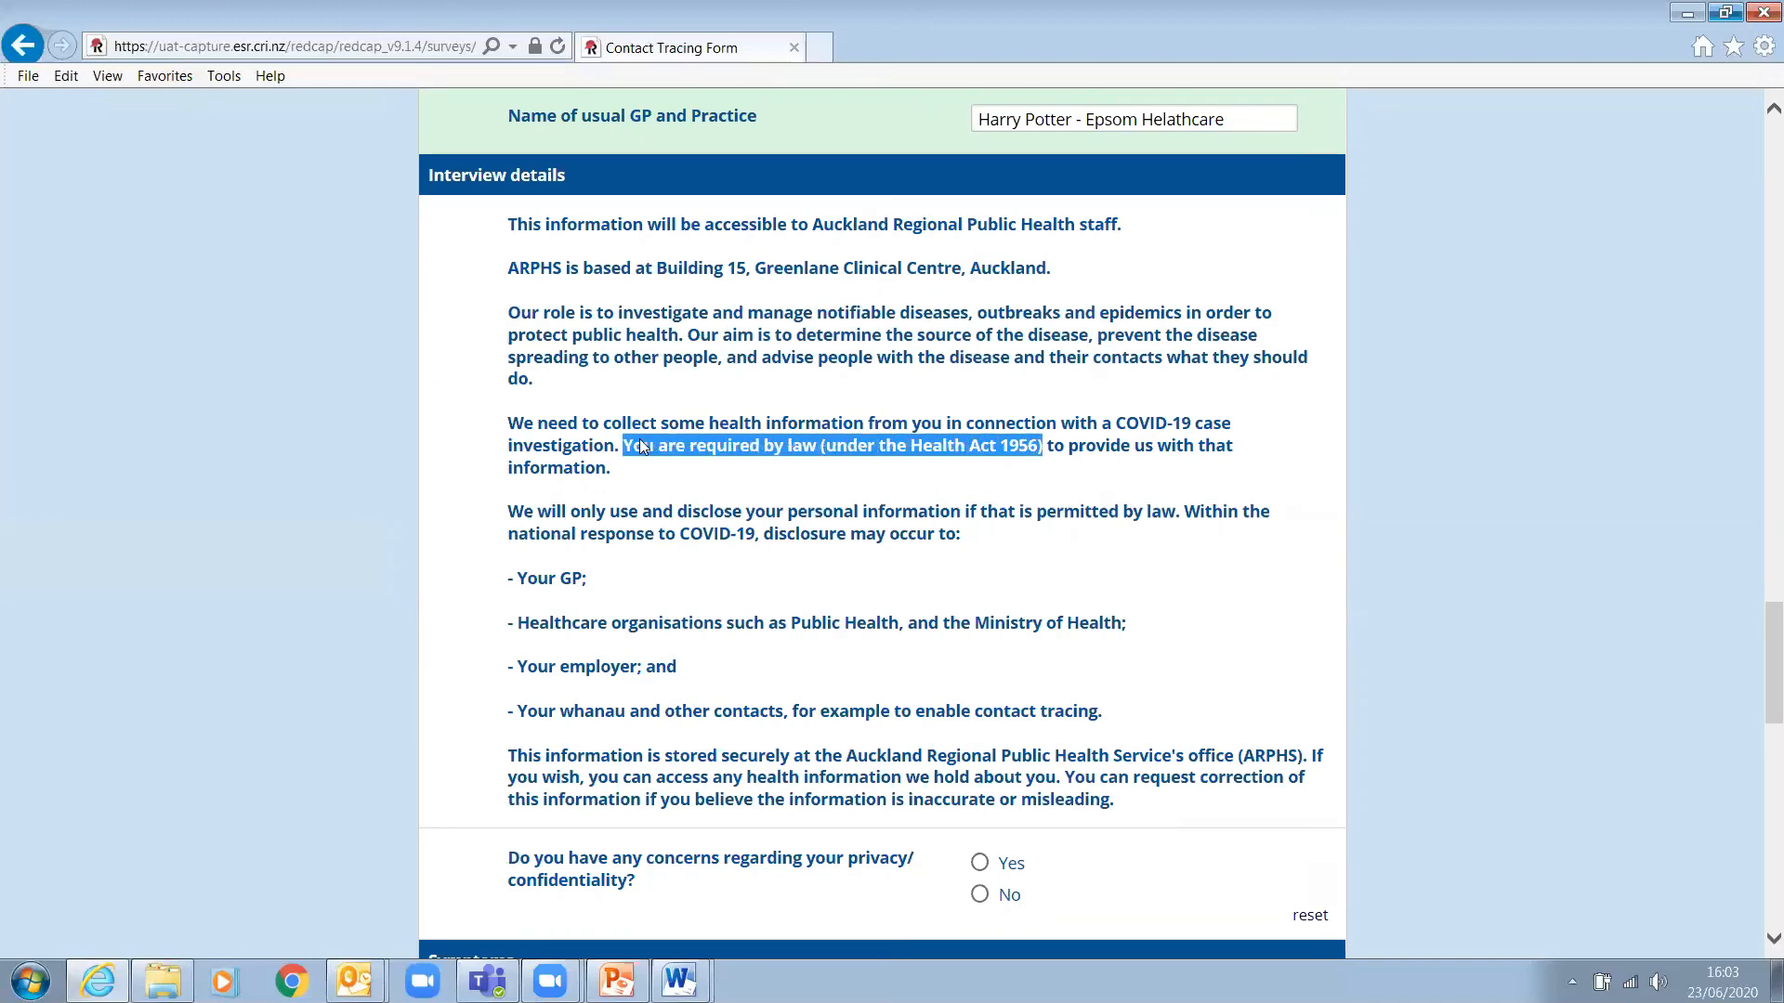
left_click(703, 476)
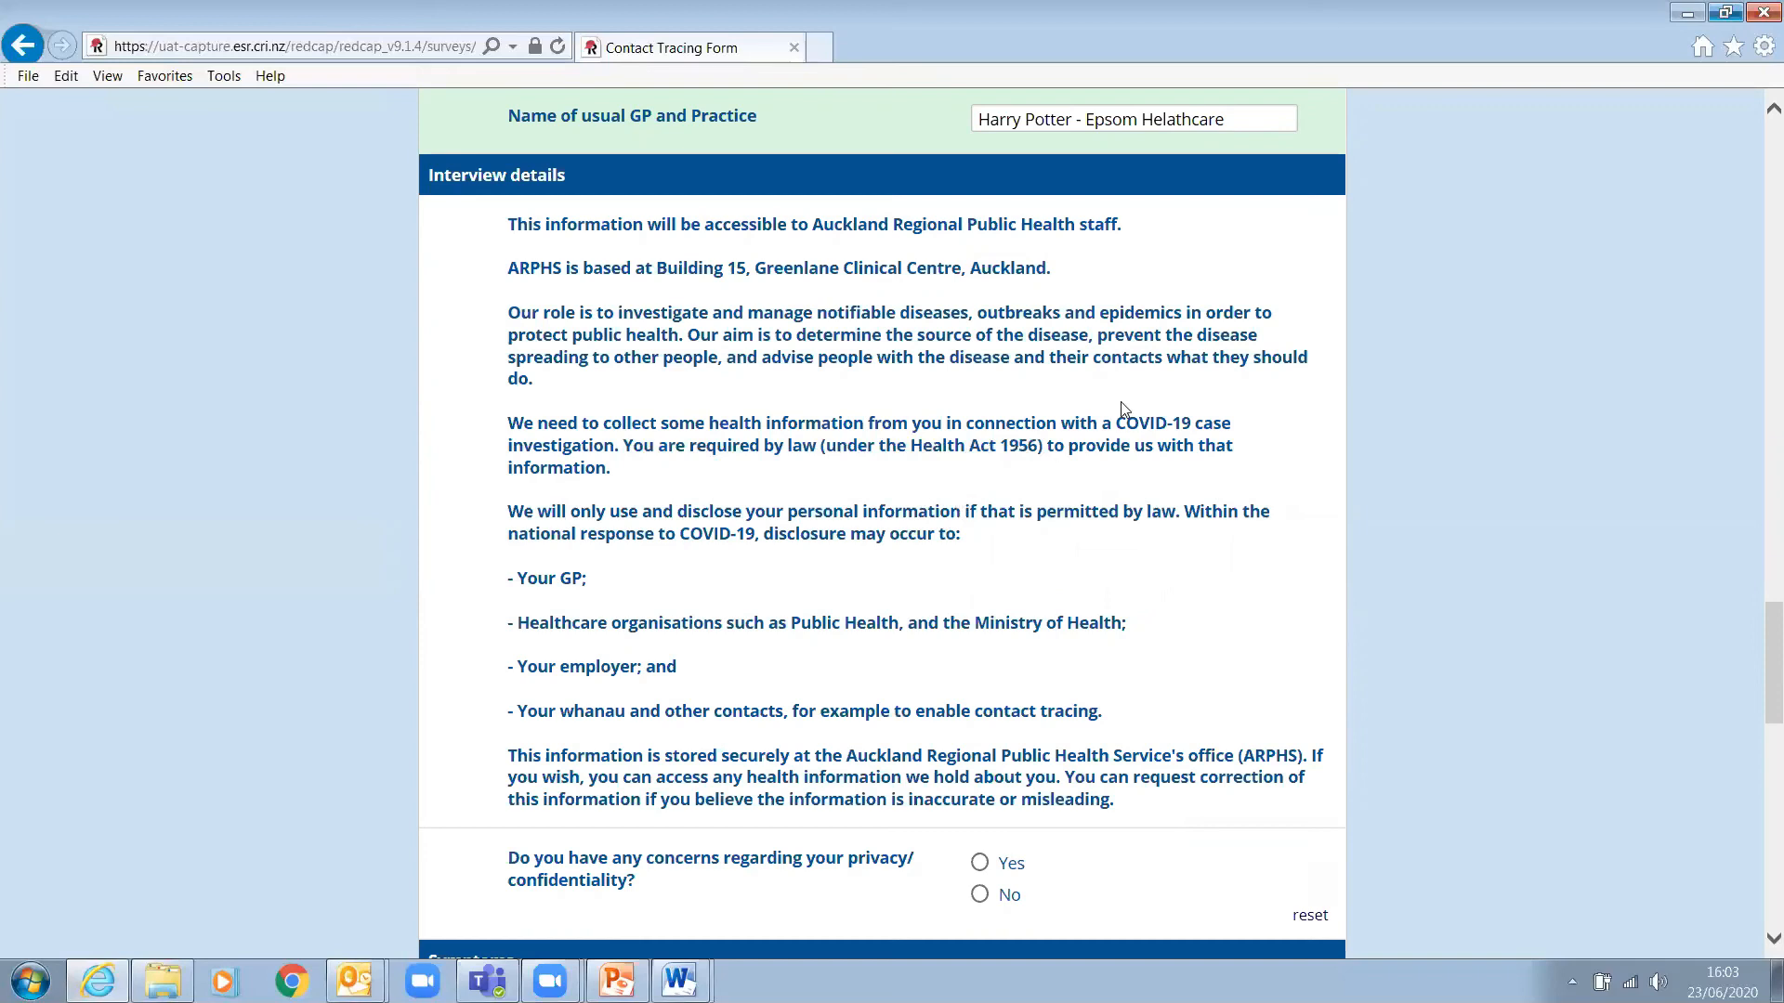
scroll(1073, 498, "down", 2)
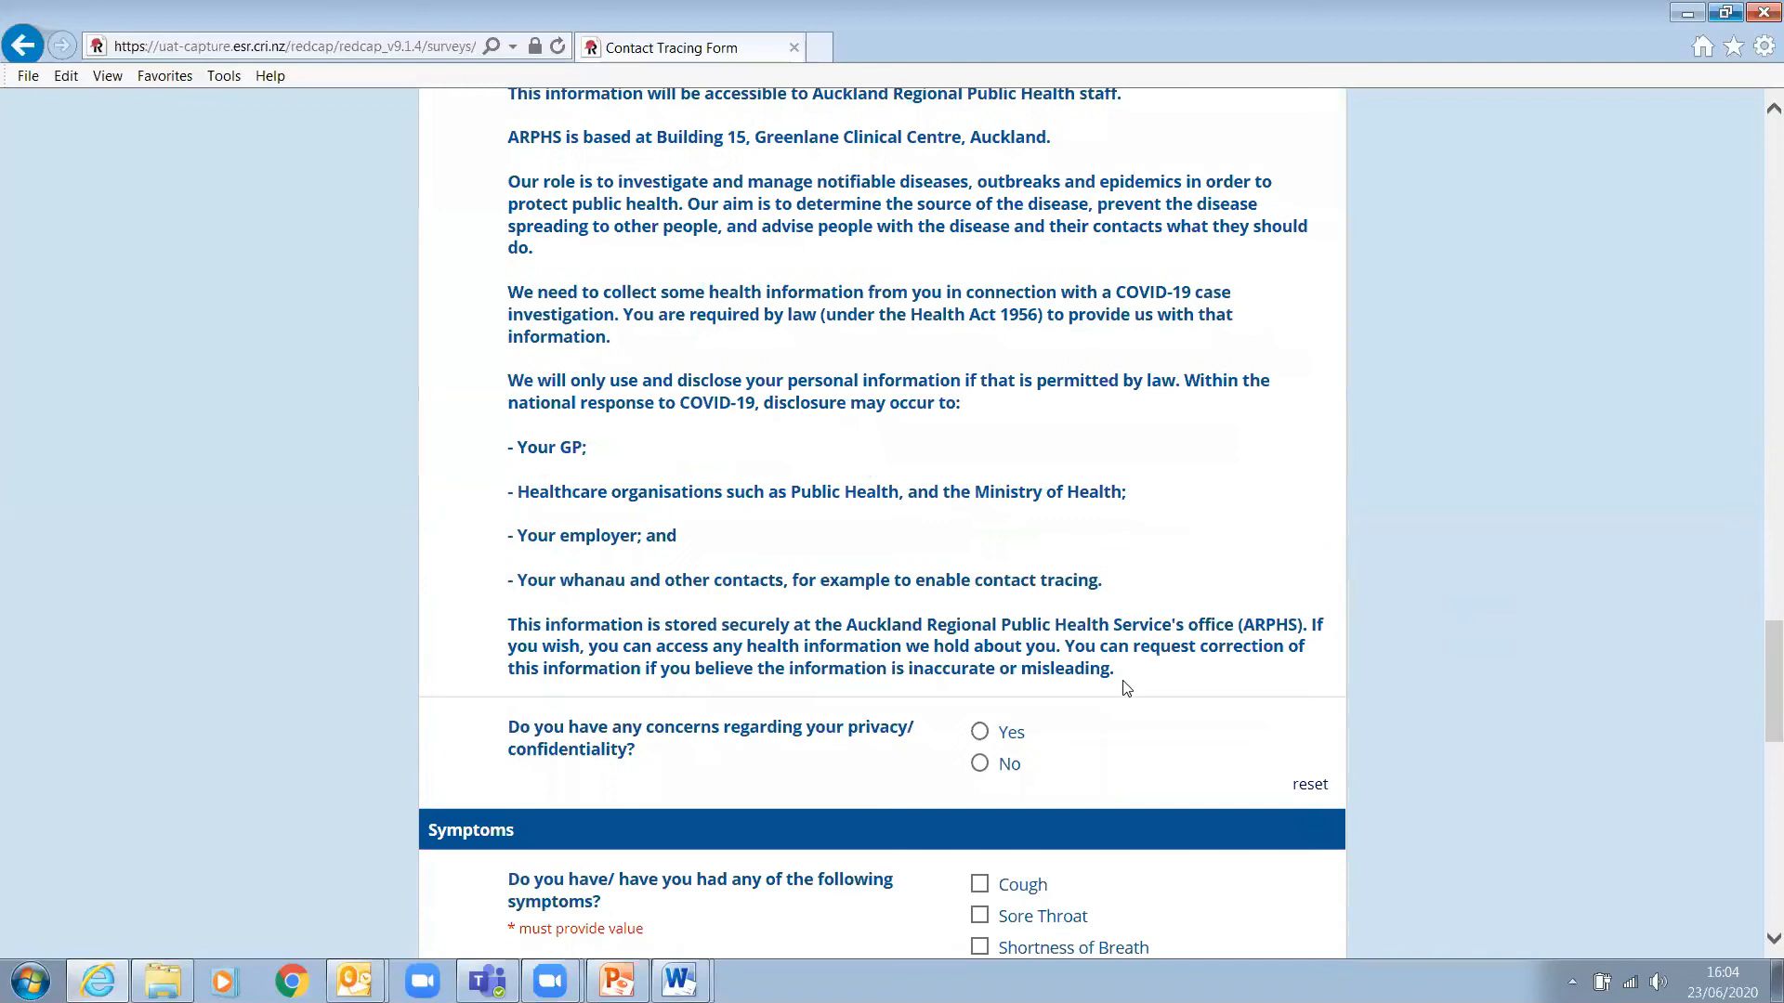
left_click_drag(1122, 671, 510, 628)
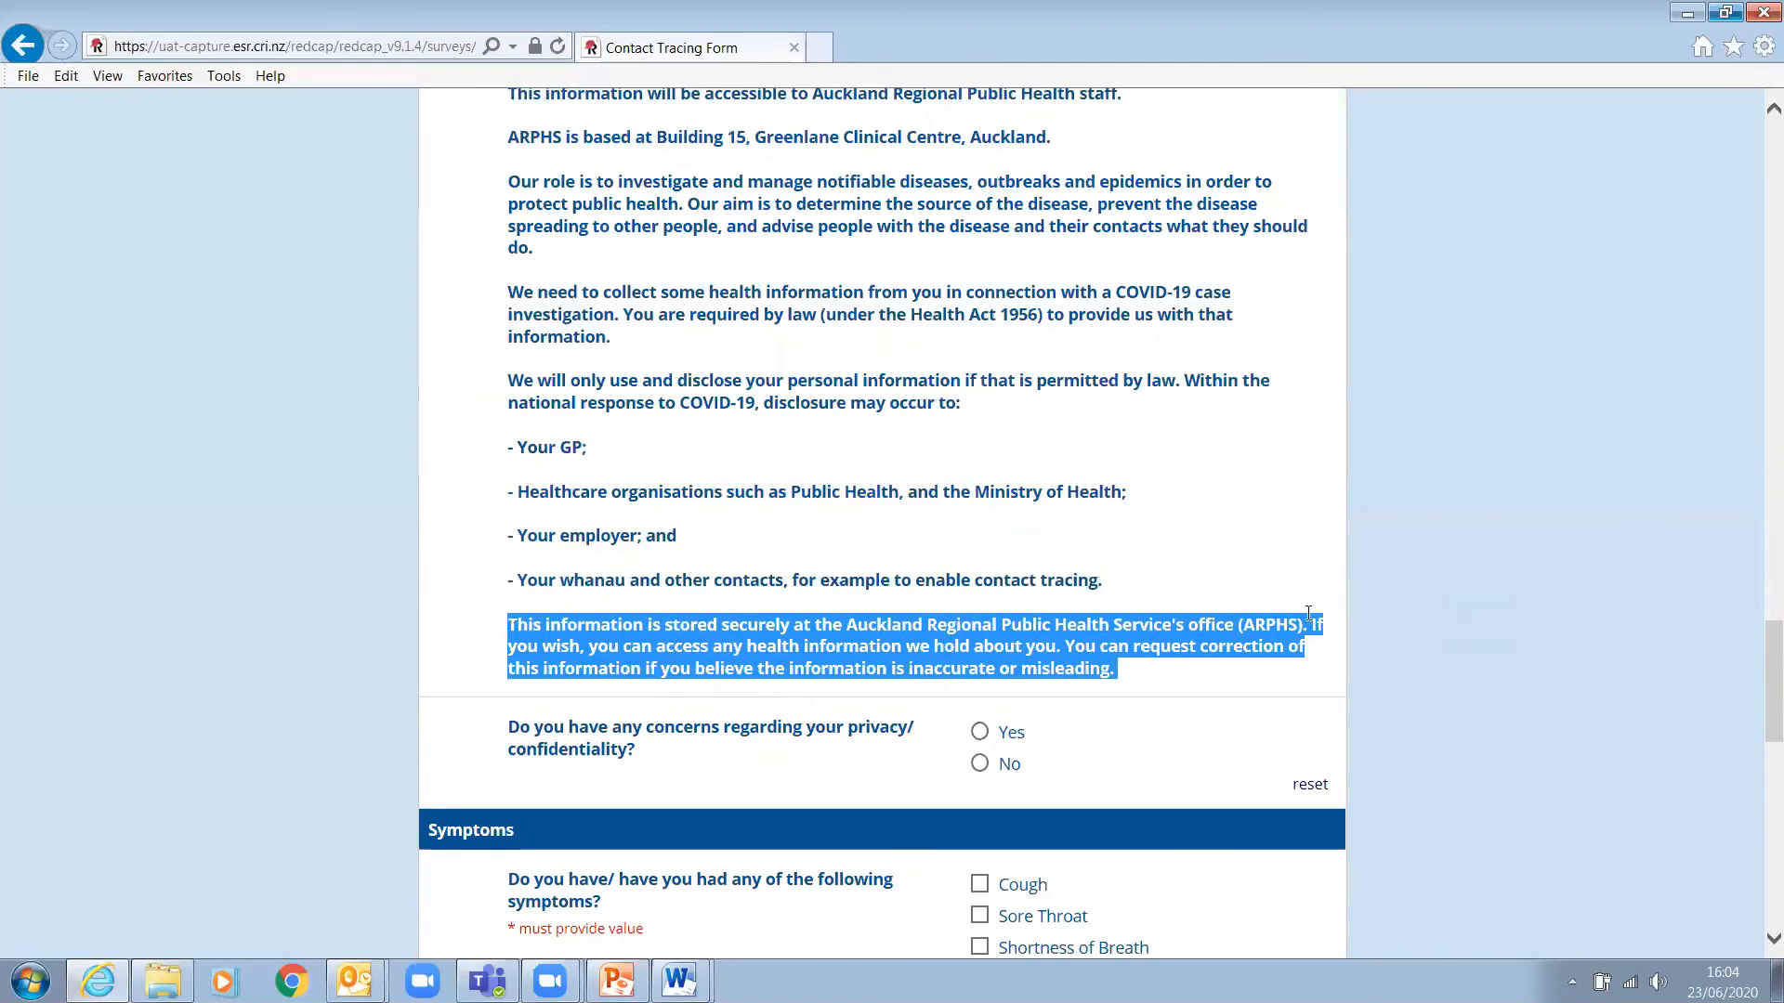
left_click(1138, 534)
scroll(1594, 629, "down", 4)
scroll(1594, 628, "up", 4)
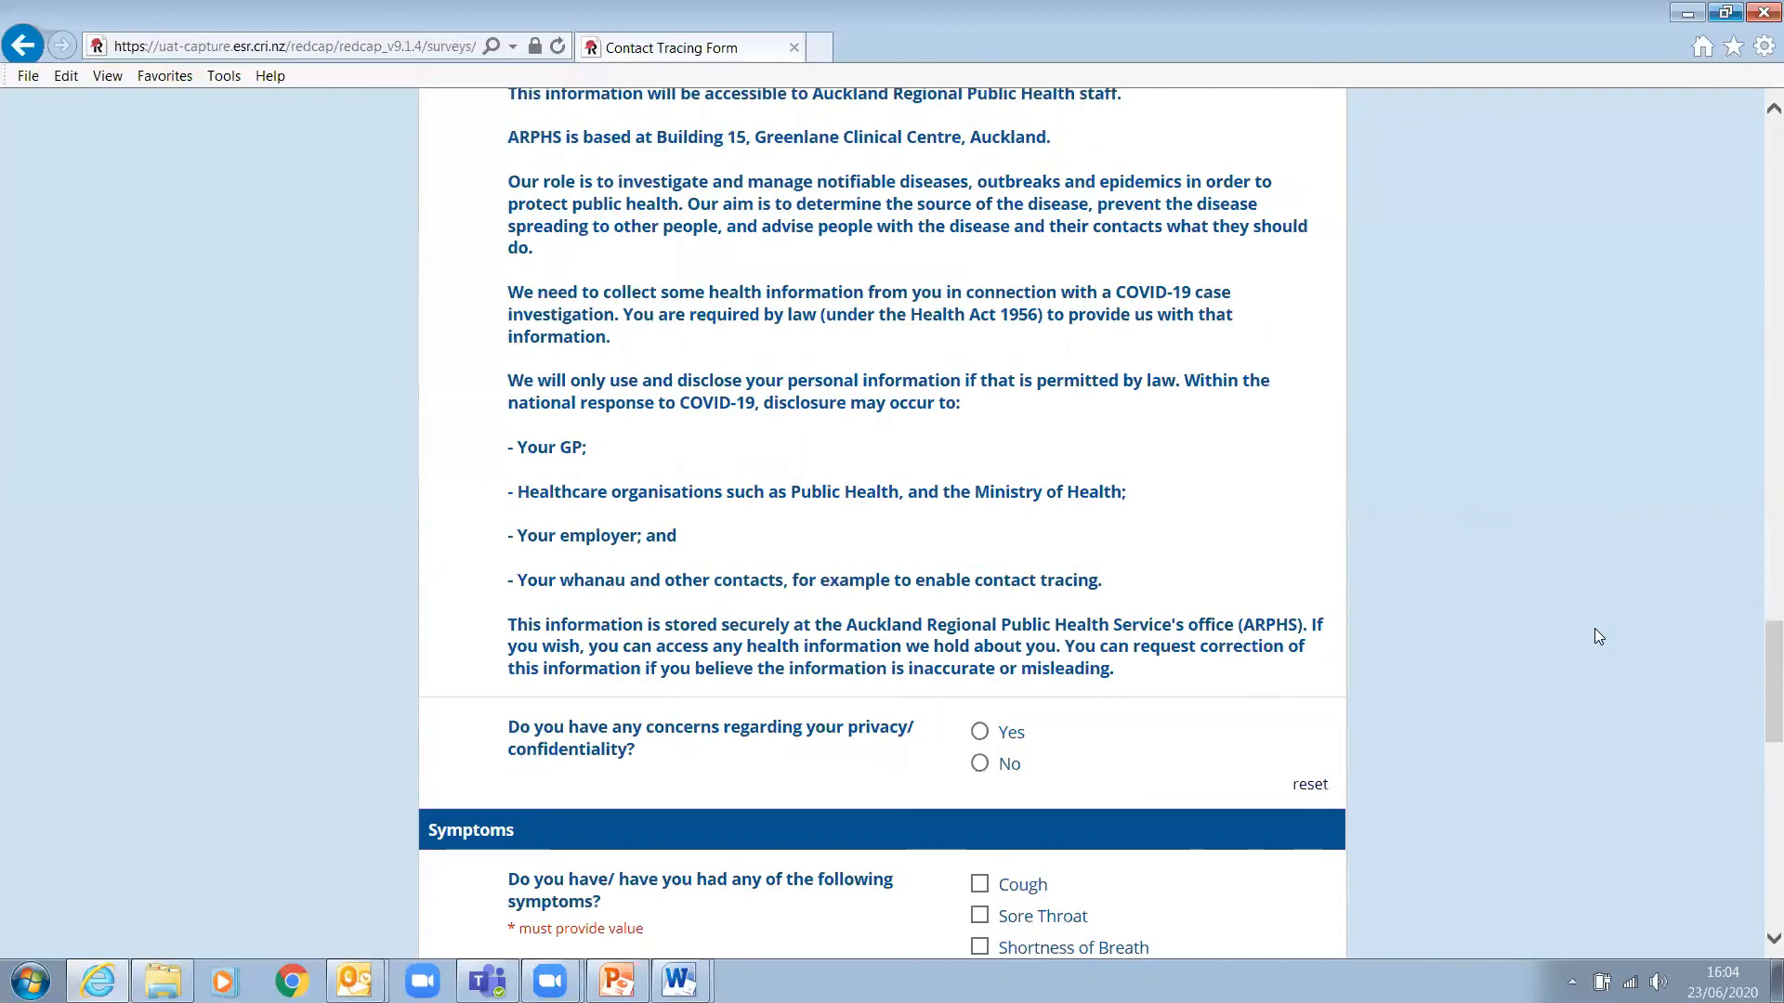
- Answer Yes to the privacy or confidentiality concerns question
left_click(979, 732)
scroll(1758, 739, "down", 2)
scroll(1758, 739, "down", 2)
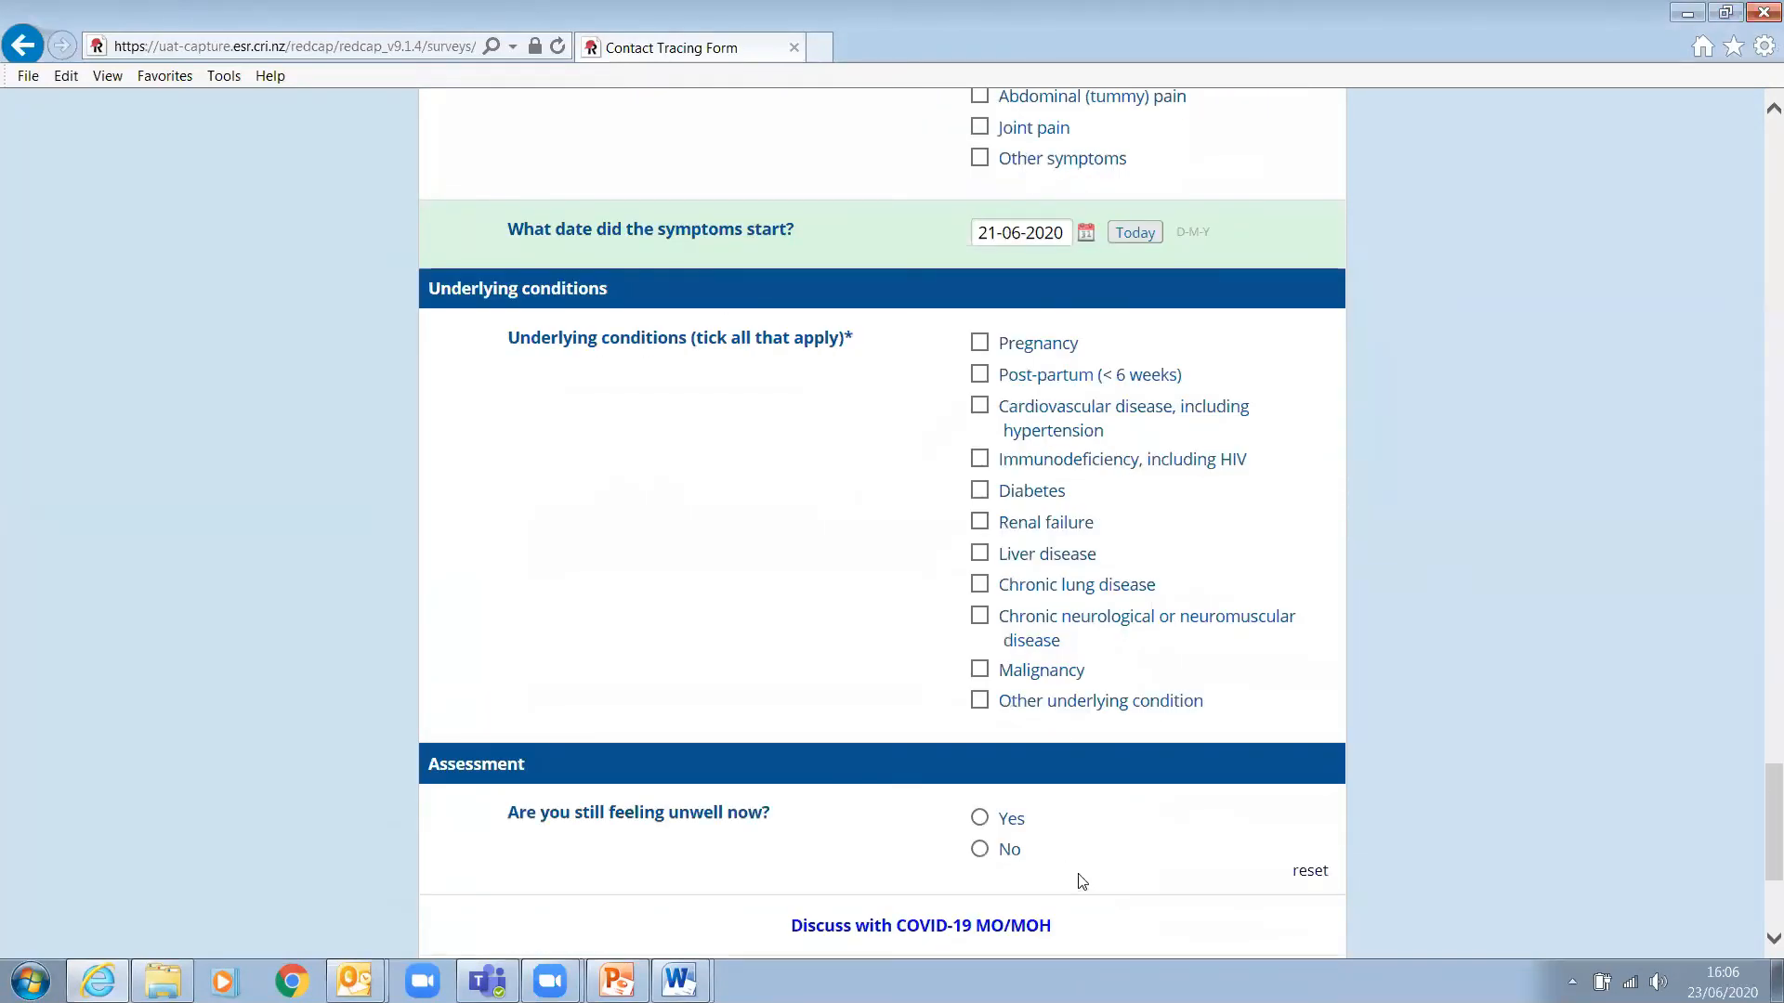
- Answer No to still feeling unwell and No to welfare concerns, then submit the form
scroll(1533, 748, "down", 3)
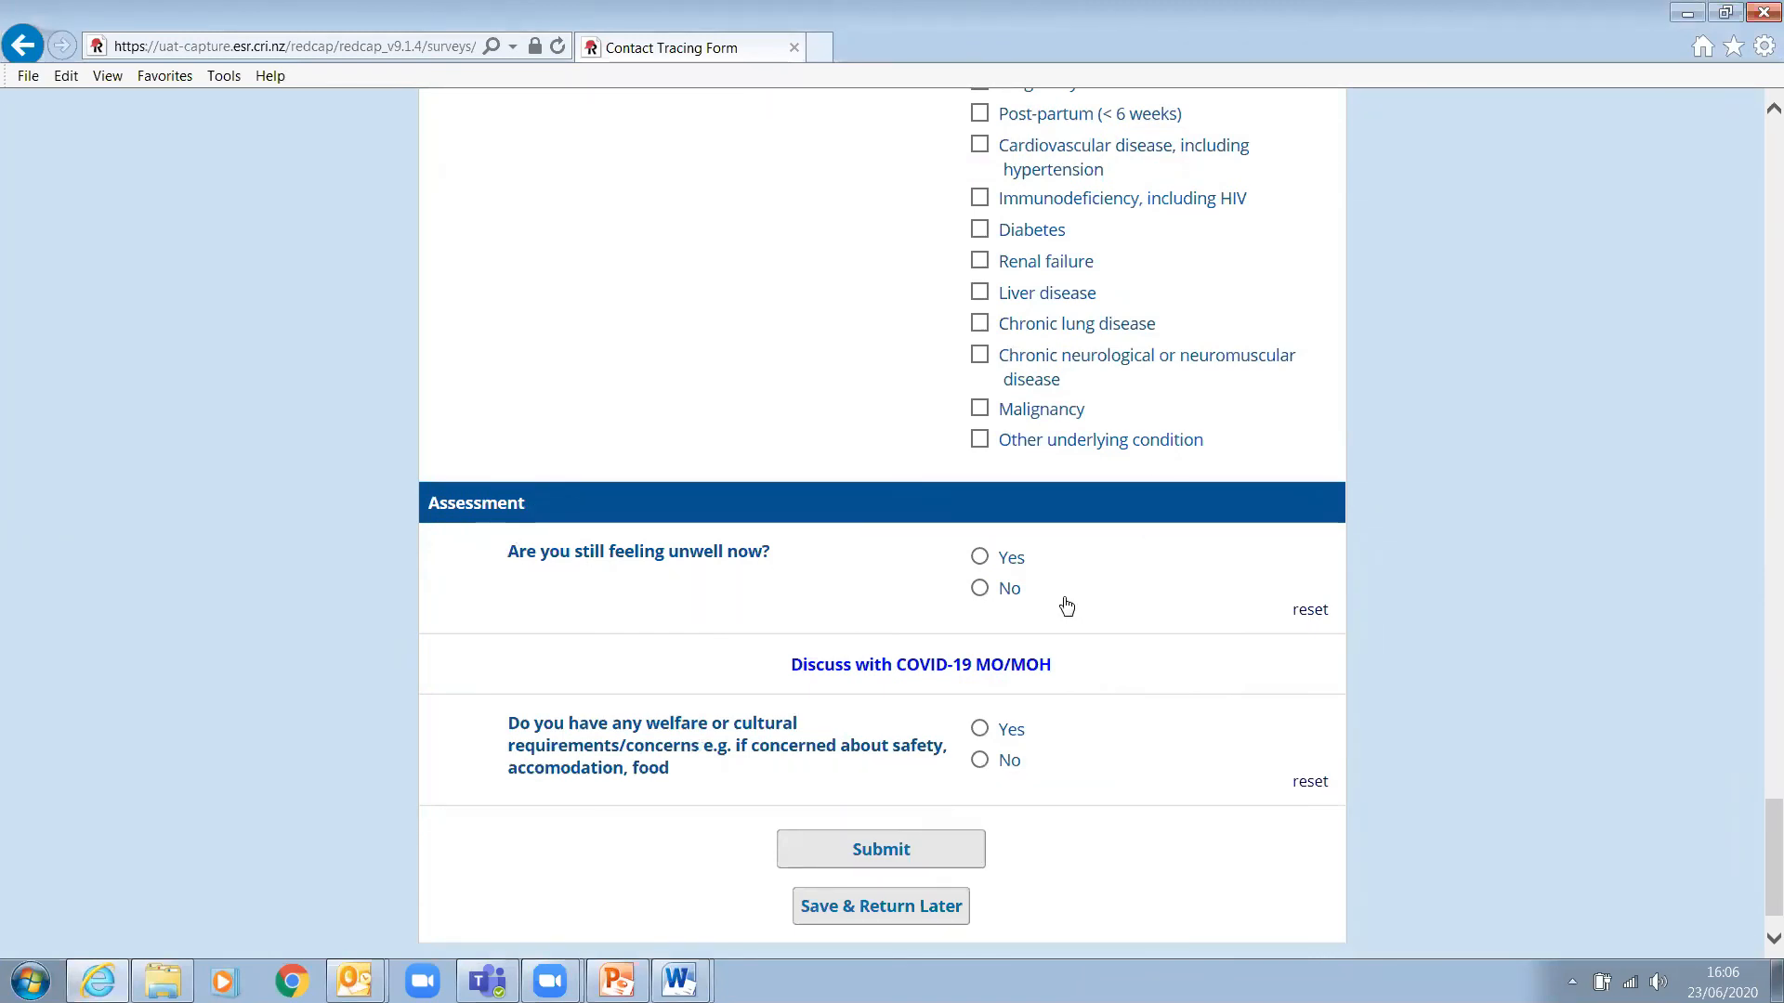
left_click(978, 591)
scroll(1496, 604, "down", 1)
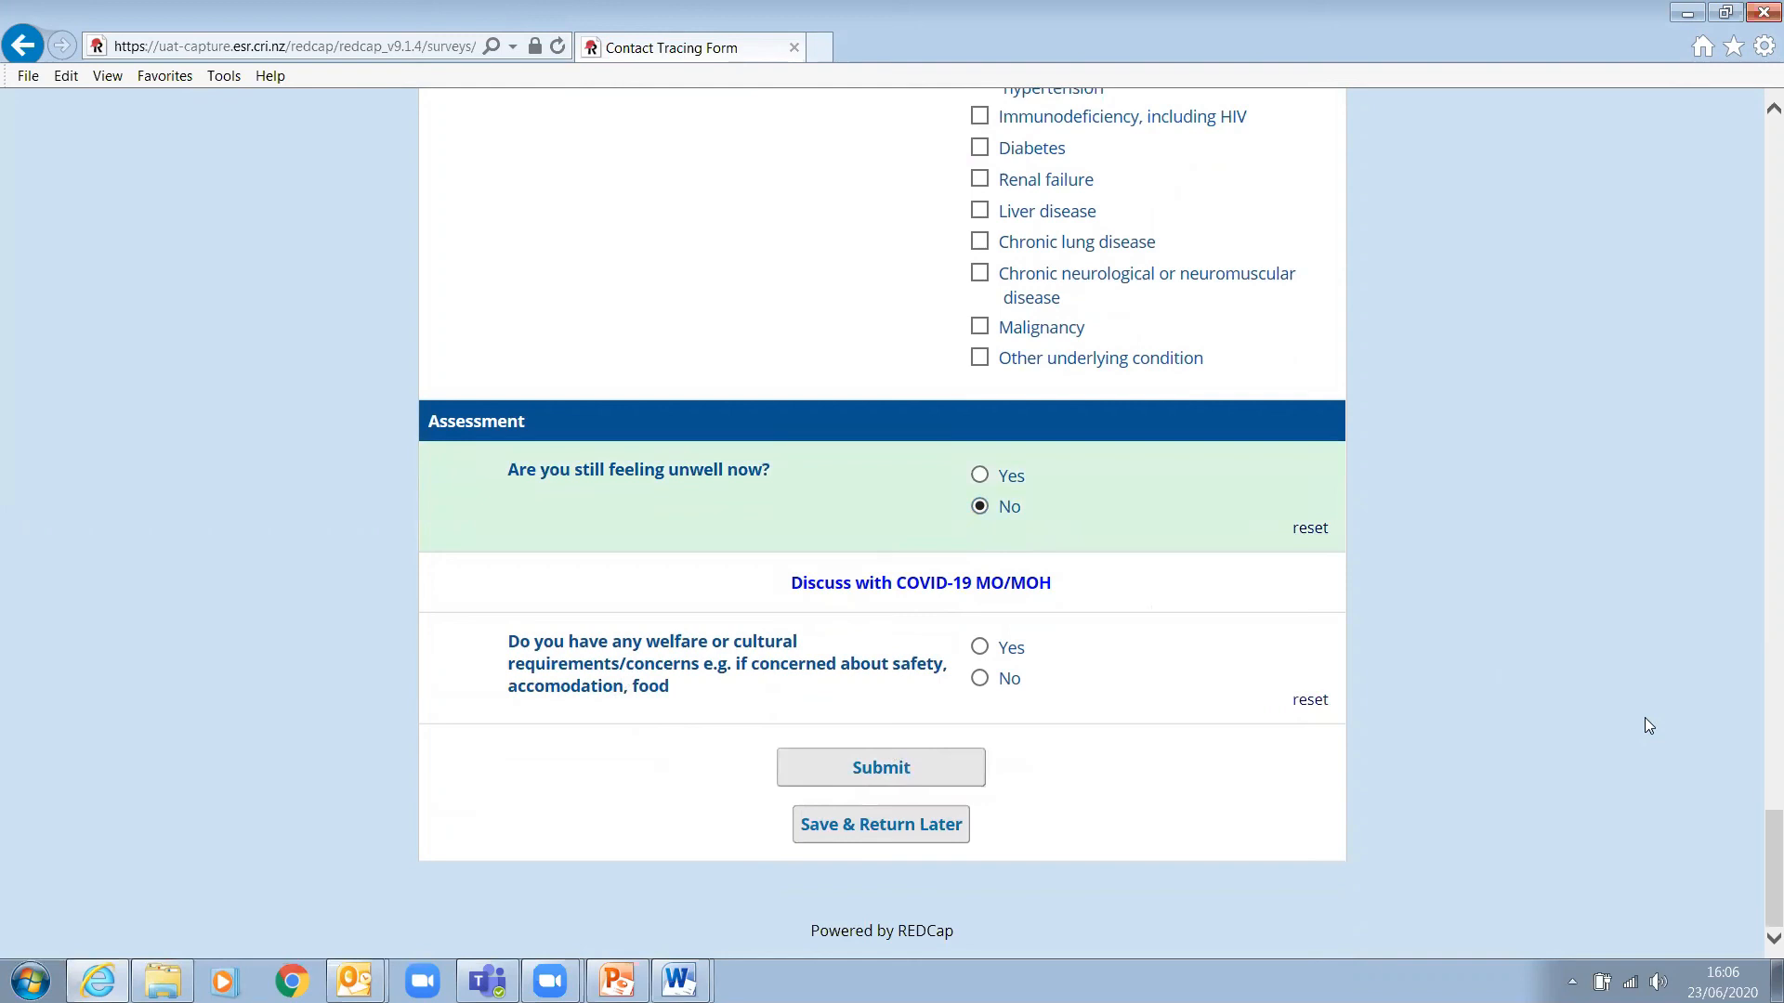
scroll(1625, 737, "up", 8)
scroll(1625, 737, "down", 8)
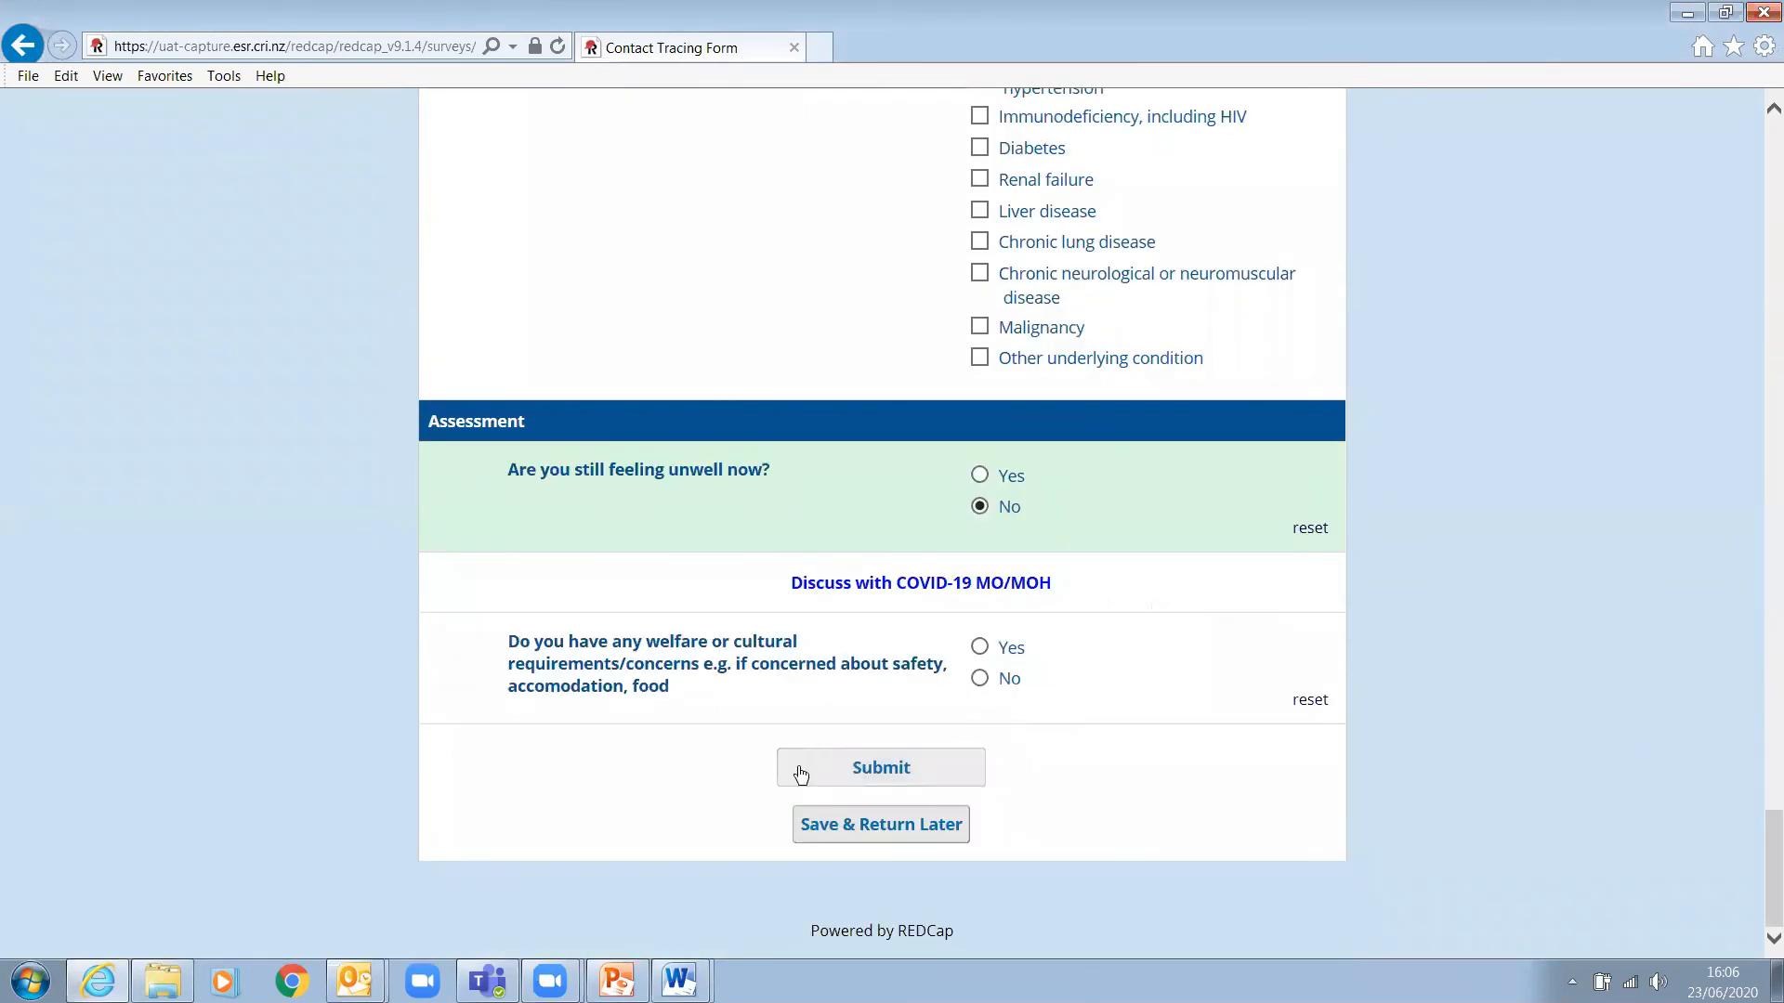
left_click(980, 647)
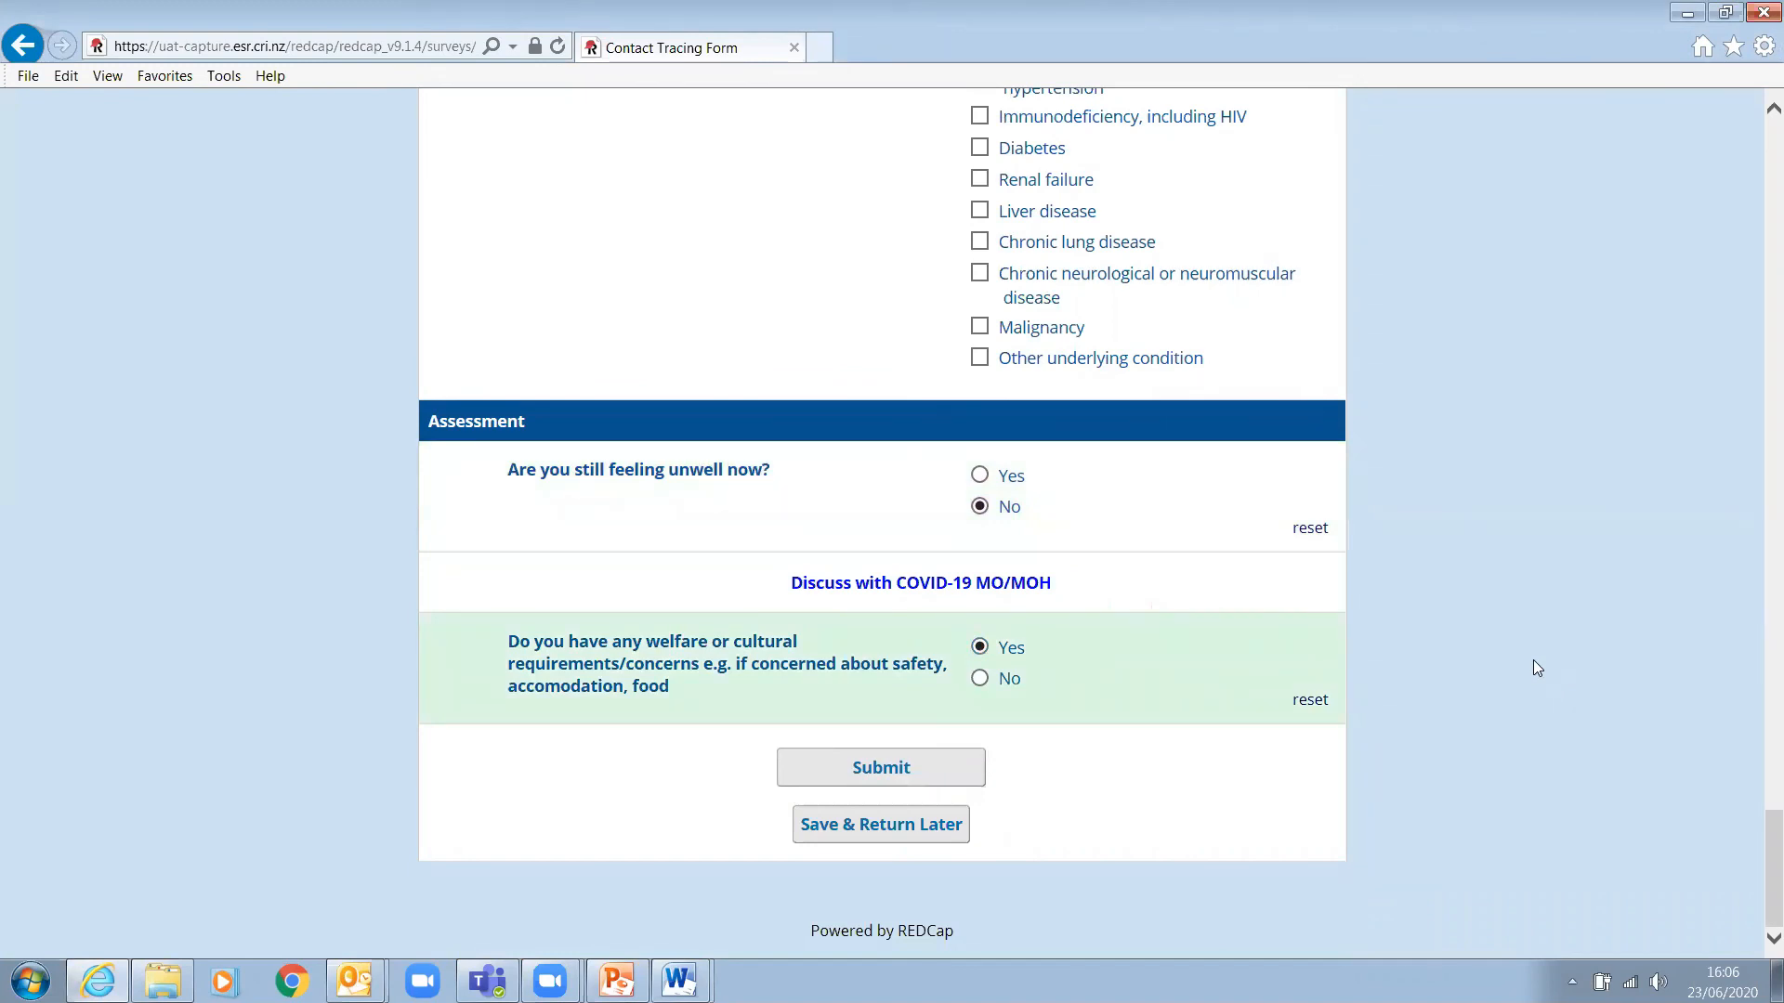
left_click(1316, 702)
left_click(980, 678)
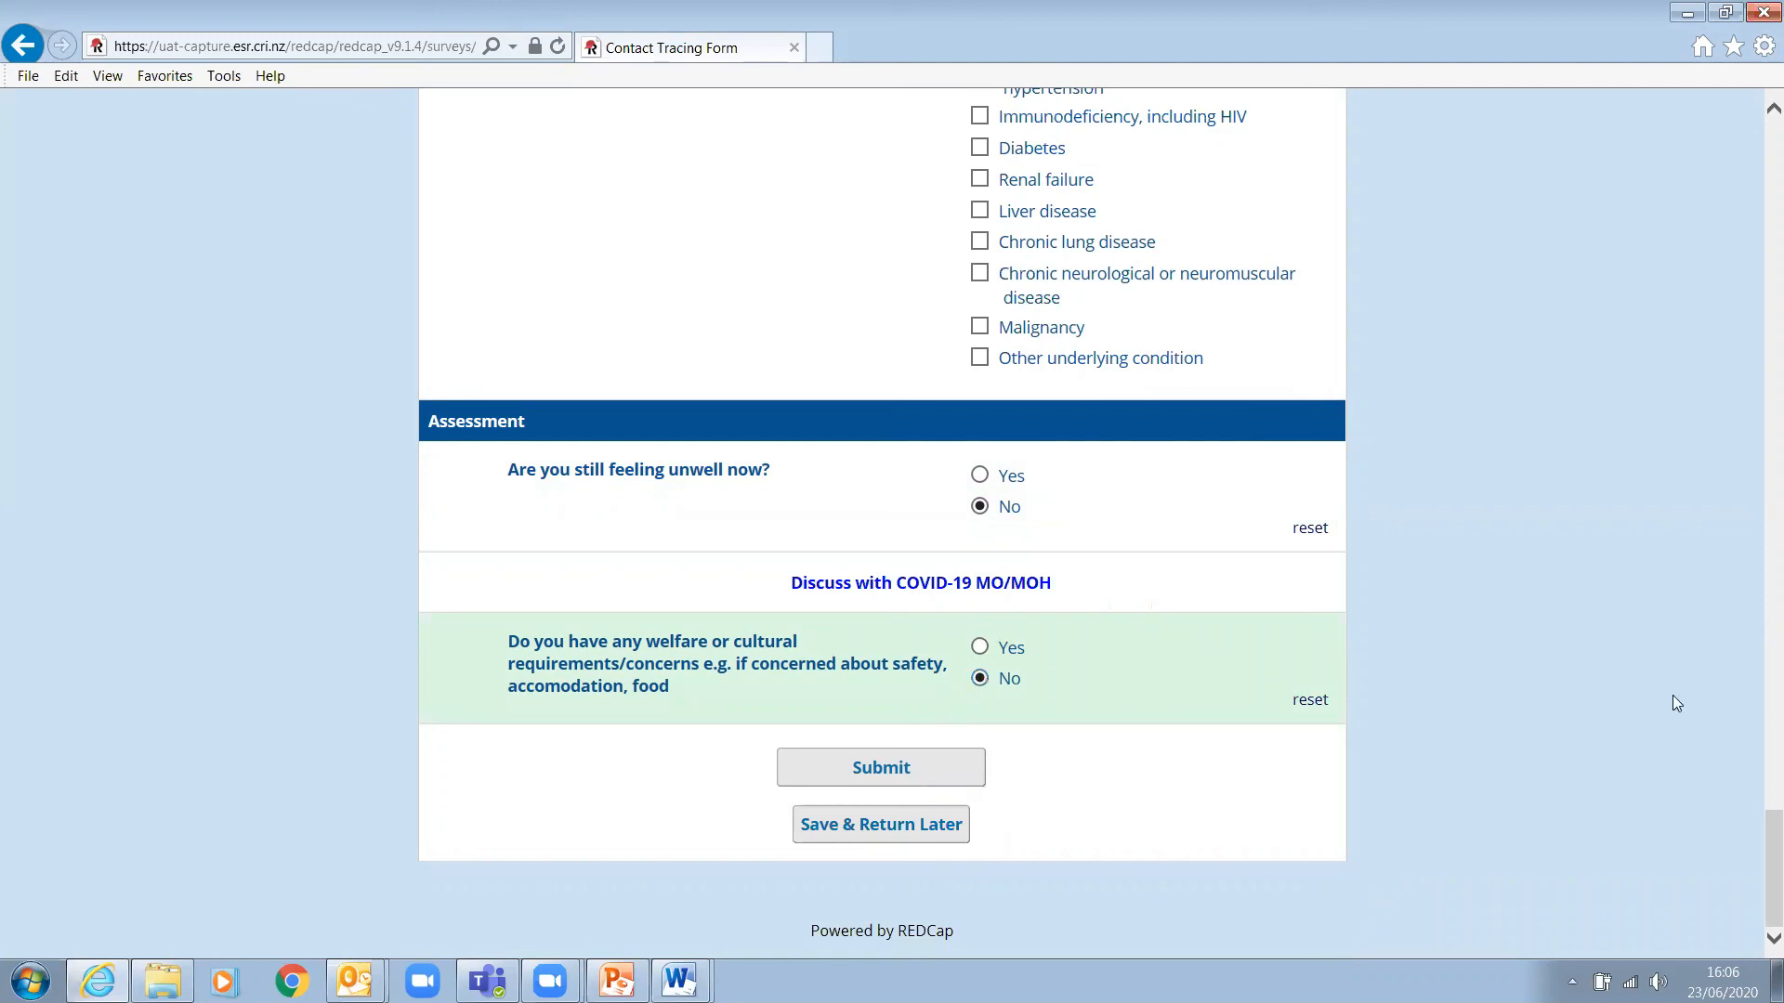
left_click(890, 771)
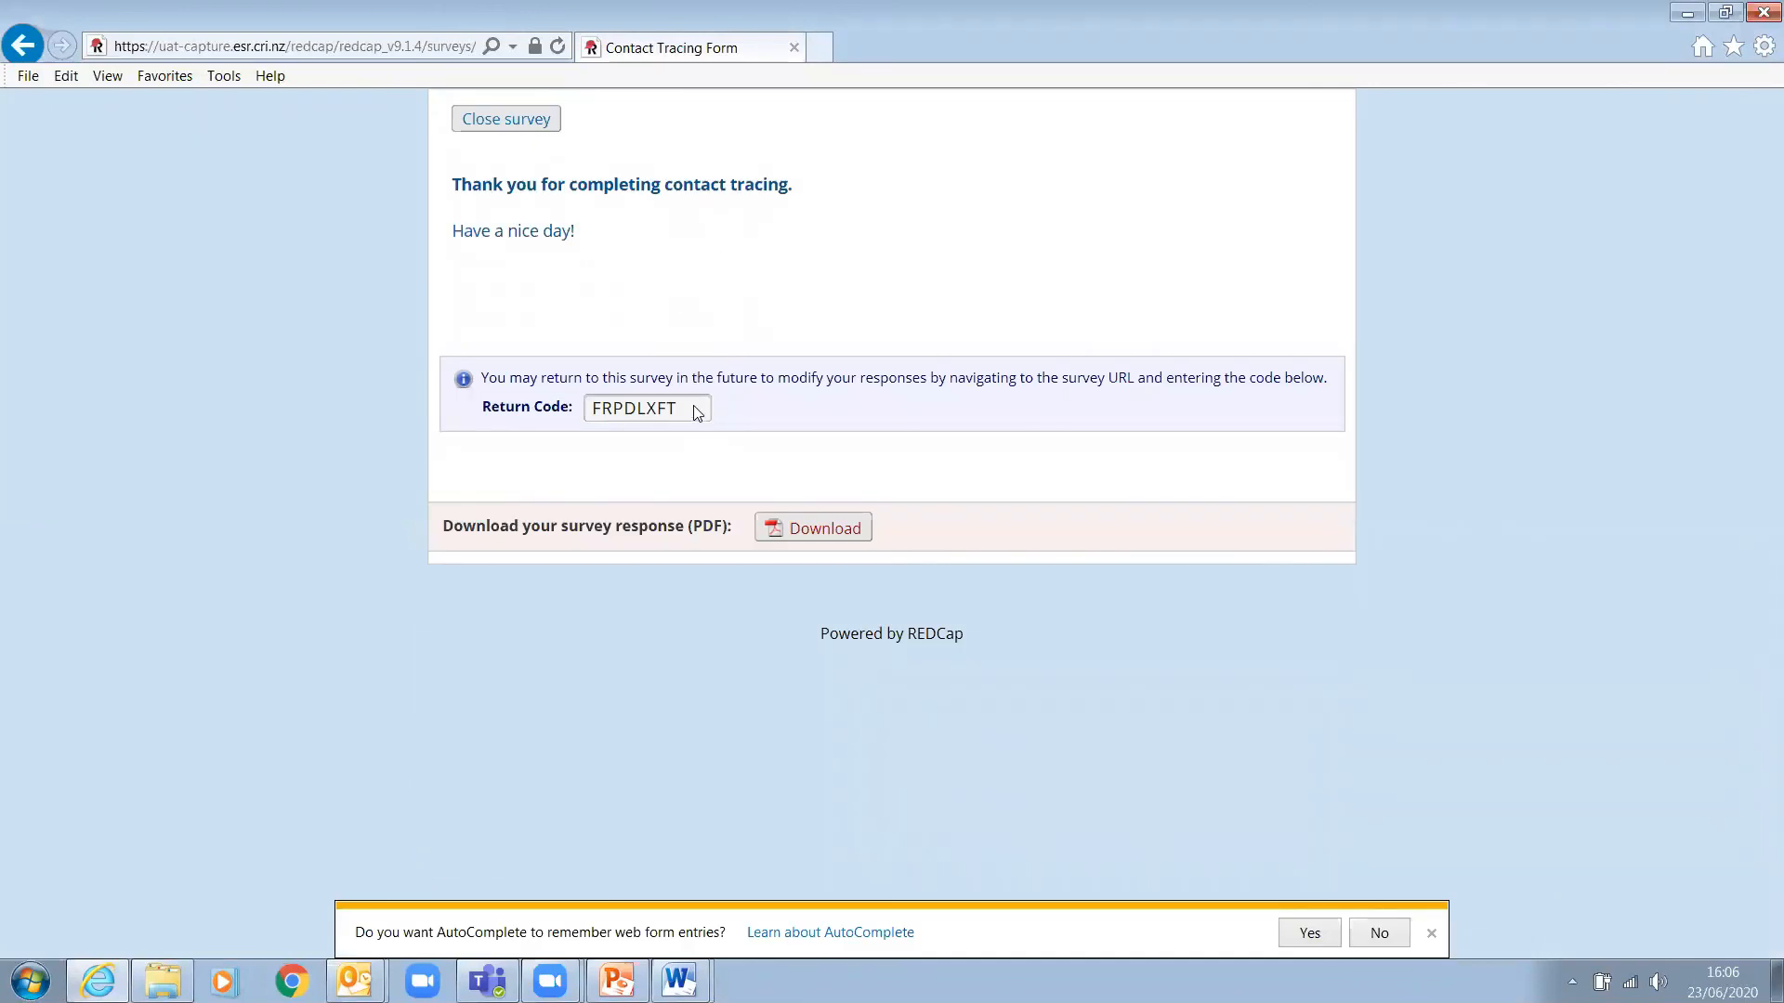
- Highlight the Return Code and download the survey response as a PDF
left_click_drag(696, 411, 536, 408)
left_click(817, 529)
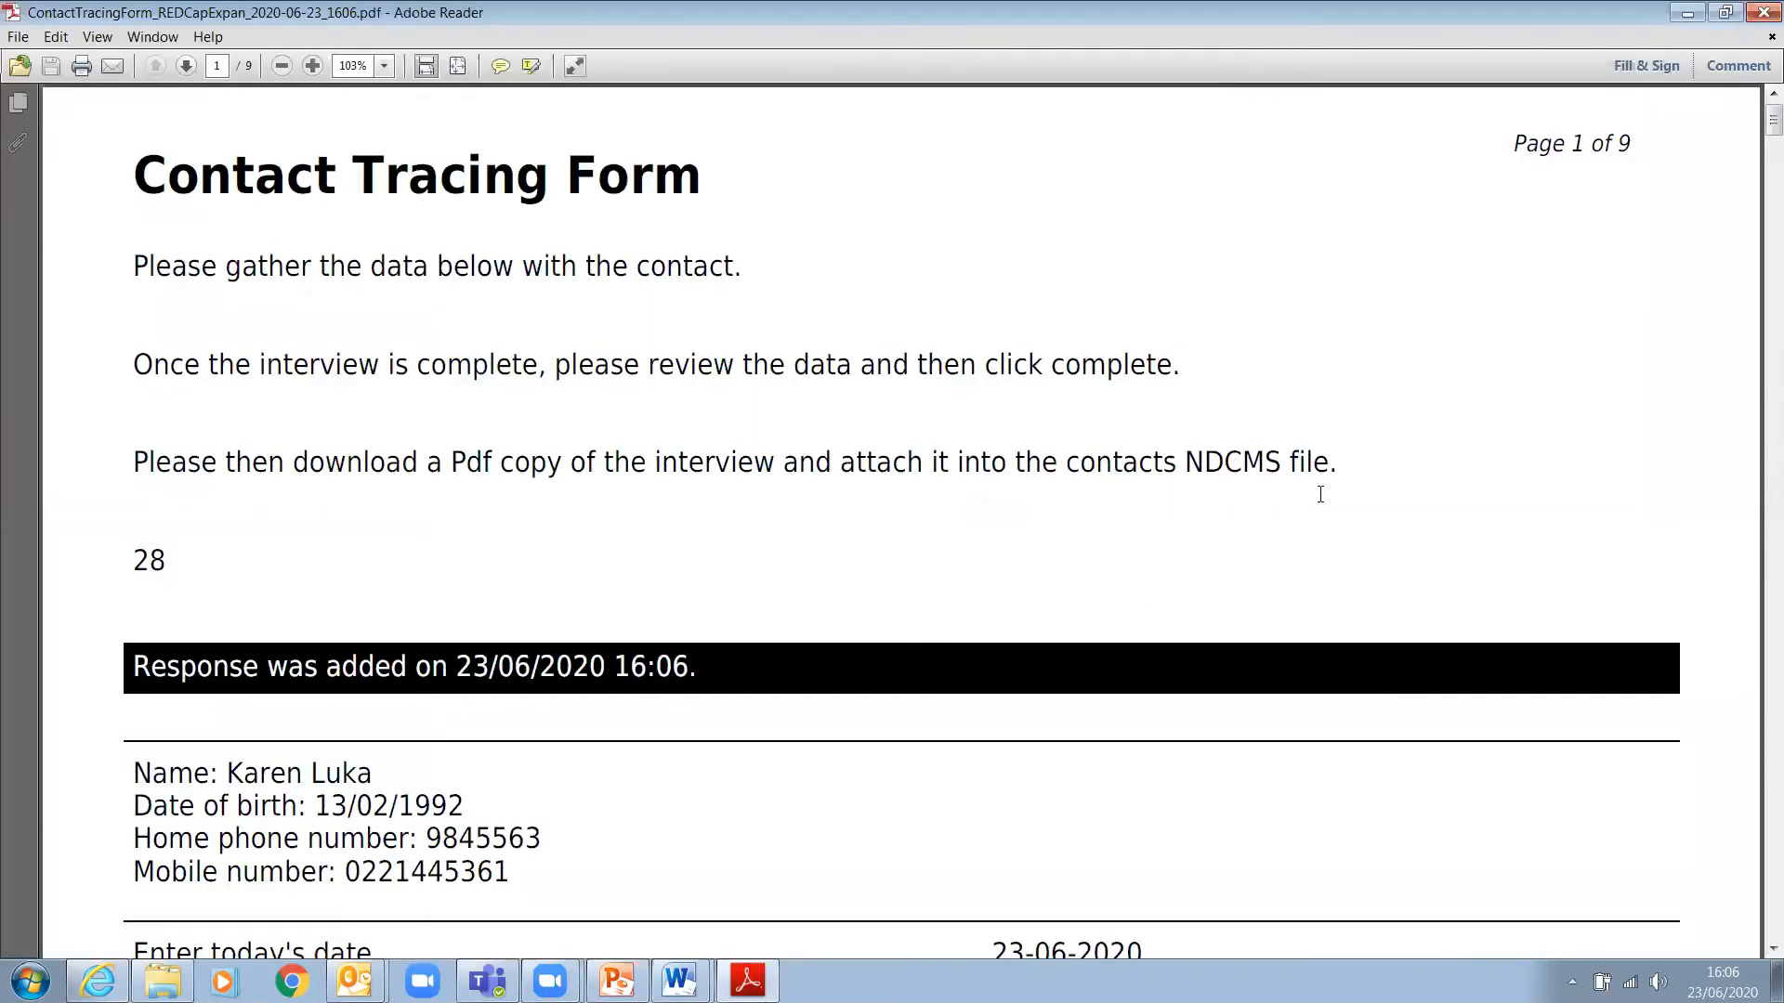
- Scroll through page 1 of the response PDF to review the details
scroll(1320, 494, "down", 3)
scroll(1324, 503, "down", 3)
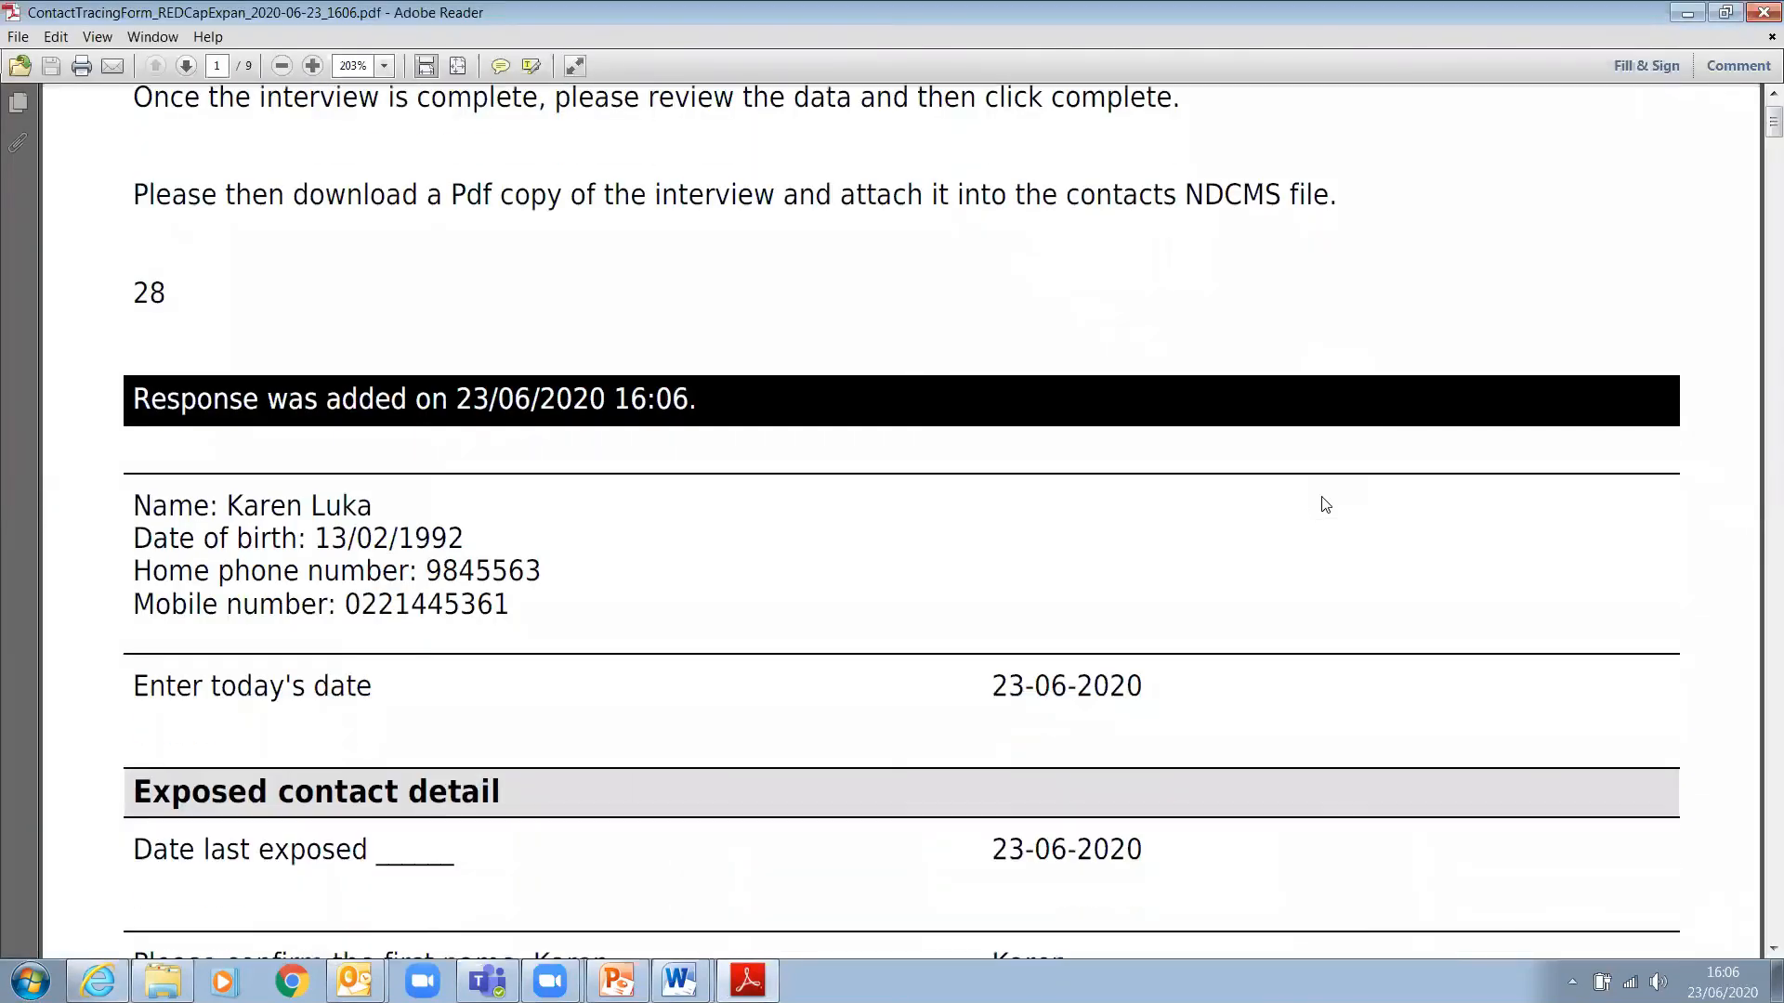
scroll(1325, 504, "down", 3)
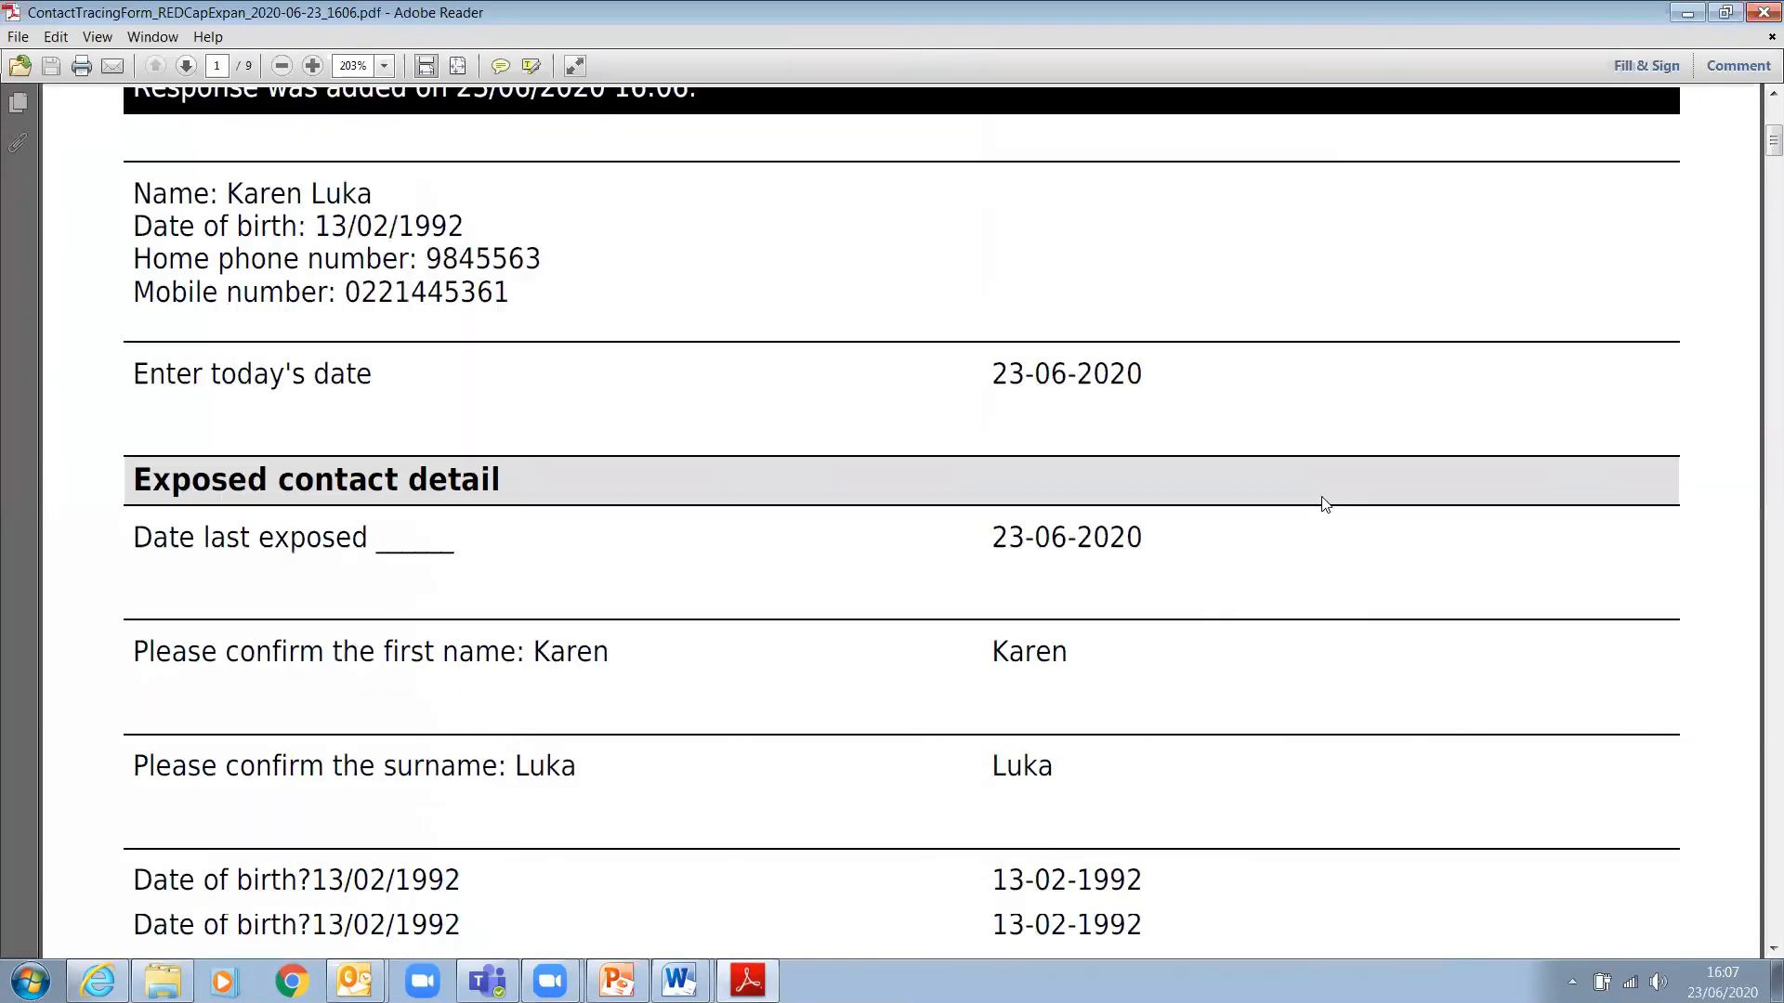
scroll(1325, 503, "down", 3)
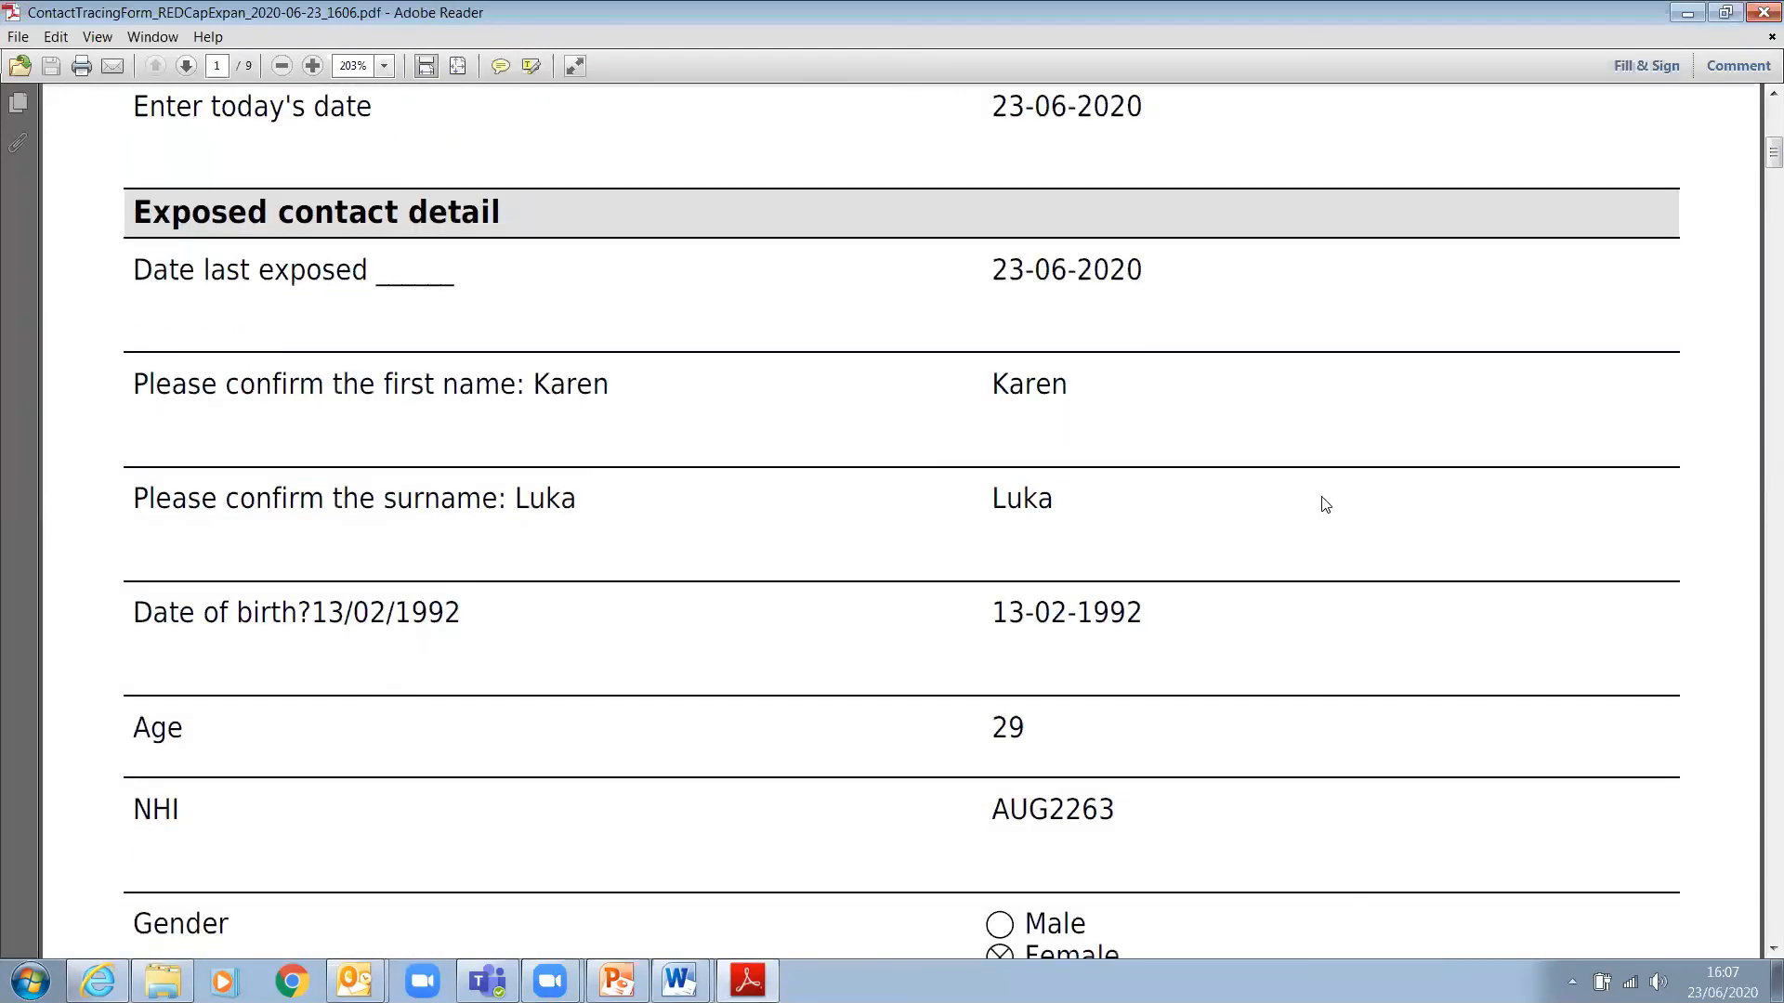
scroll(1325, 503, "down", 9)
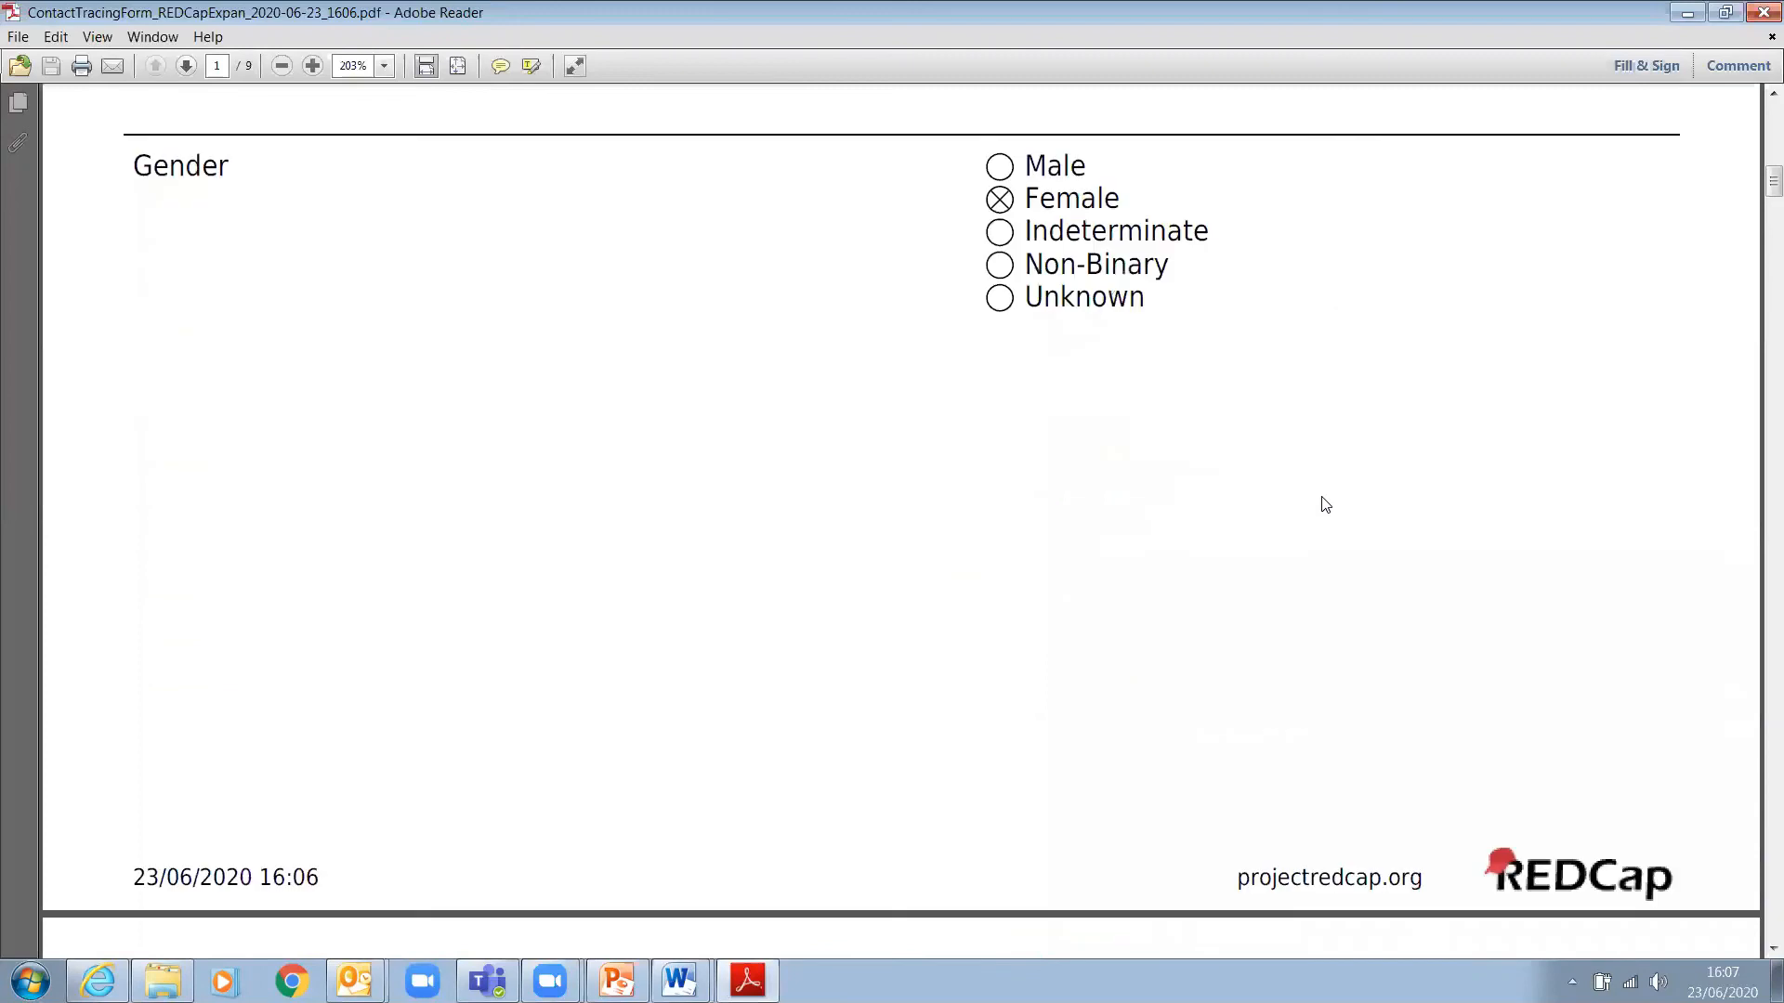
scroll(1325, 504, "down", 1)
scroll(1325, 504, "up", 13)
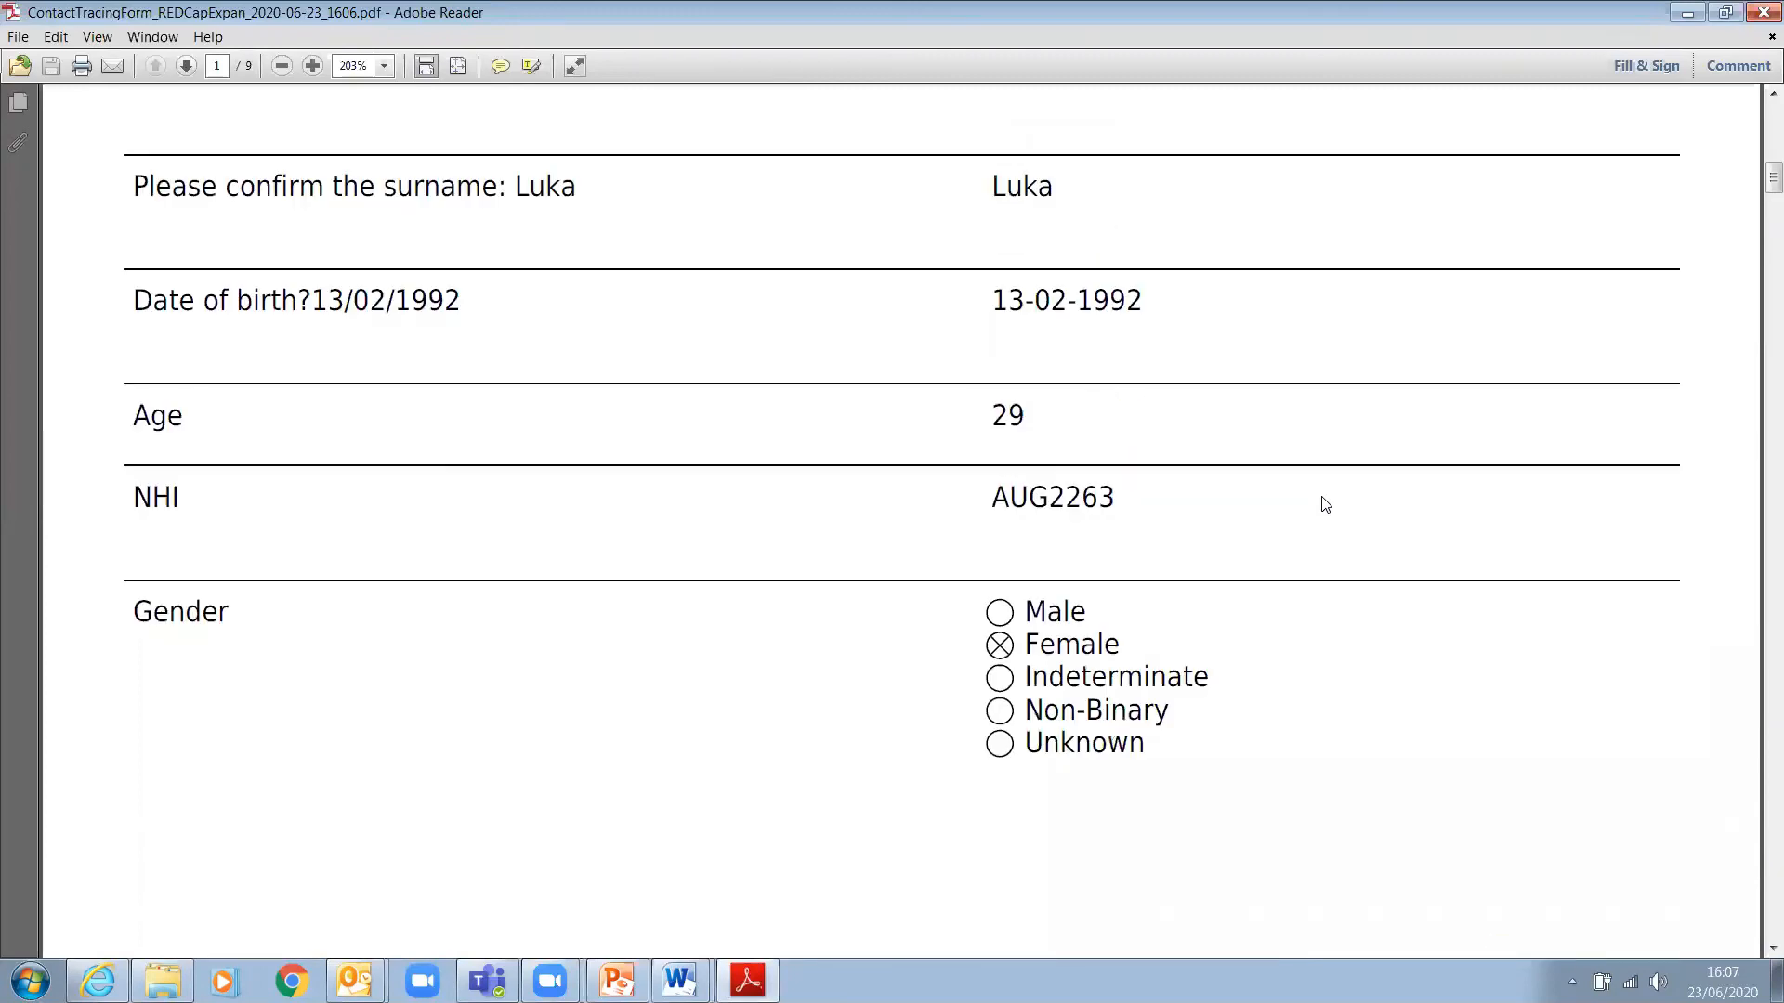
scroll(1325, 503, "up", 7)
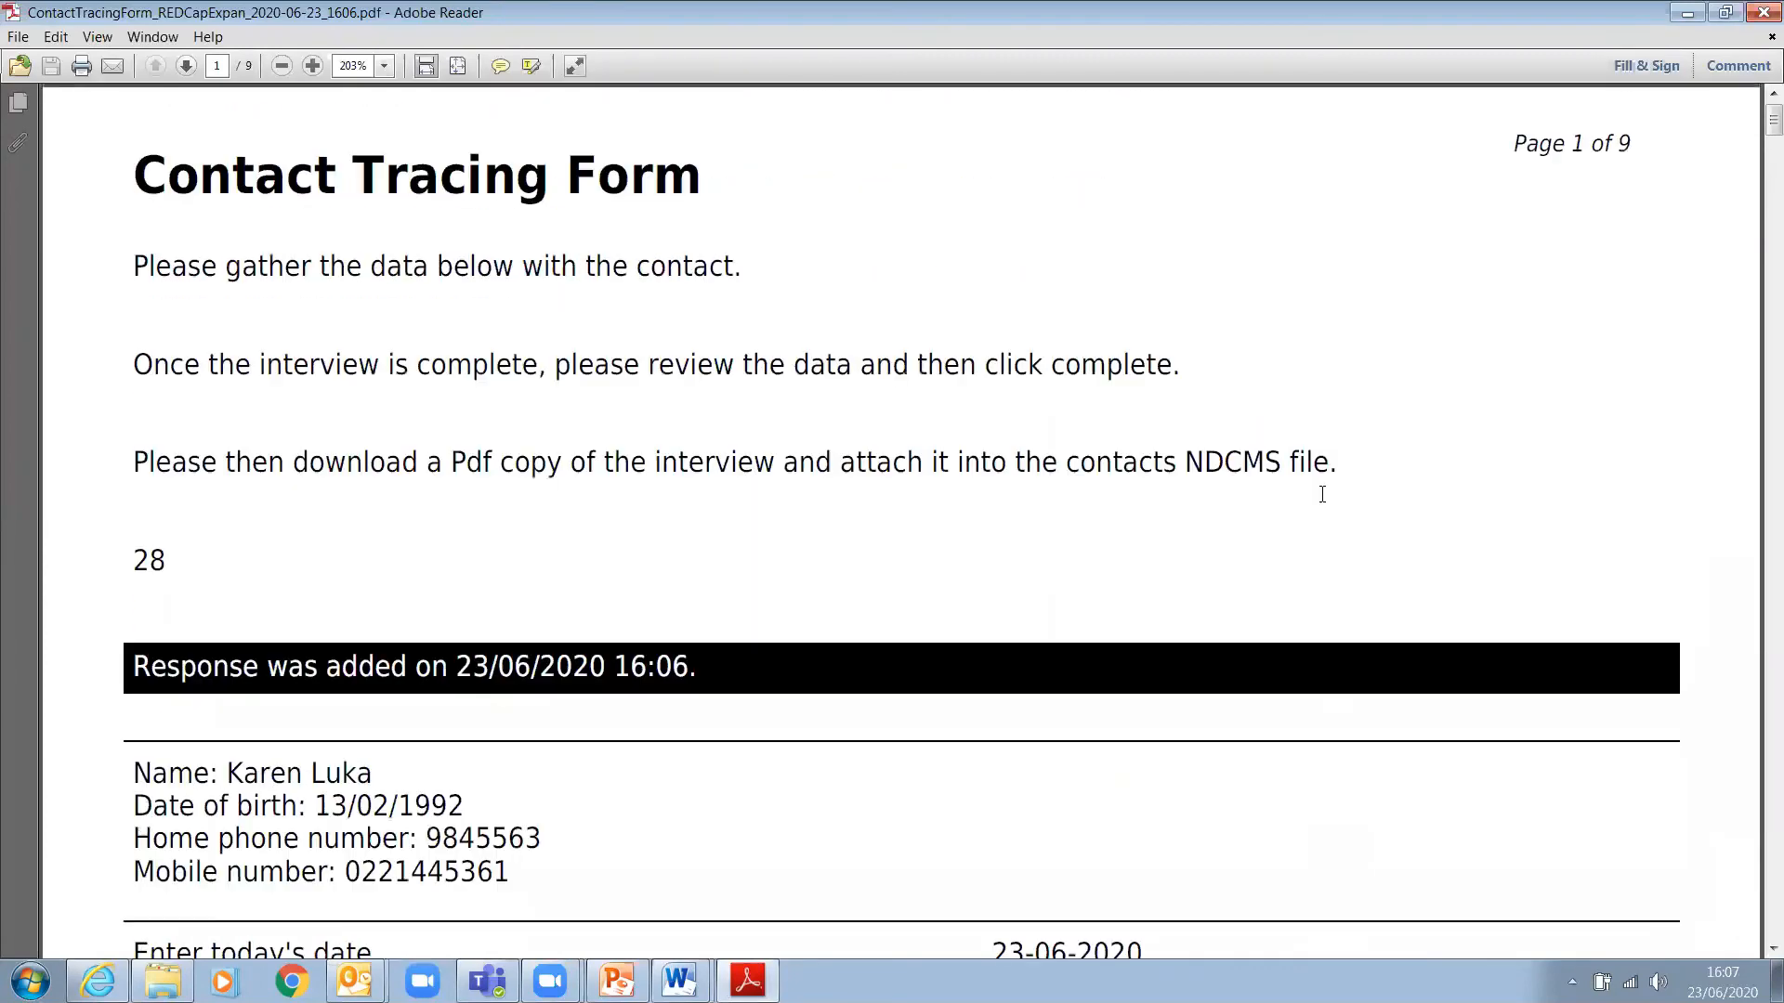
- Highlight the number 28 in the PDF, then minimize Adobe Reader to return to REDCap
left_click(100, 38)
left_click(894, 265)
left_click_drag(167, 556, 136, 550)
left_click(1688, 13)
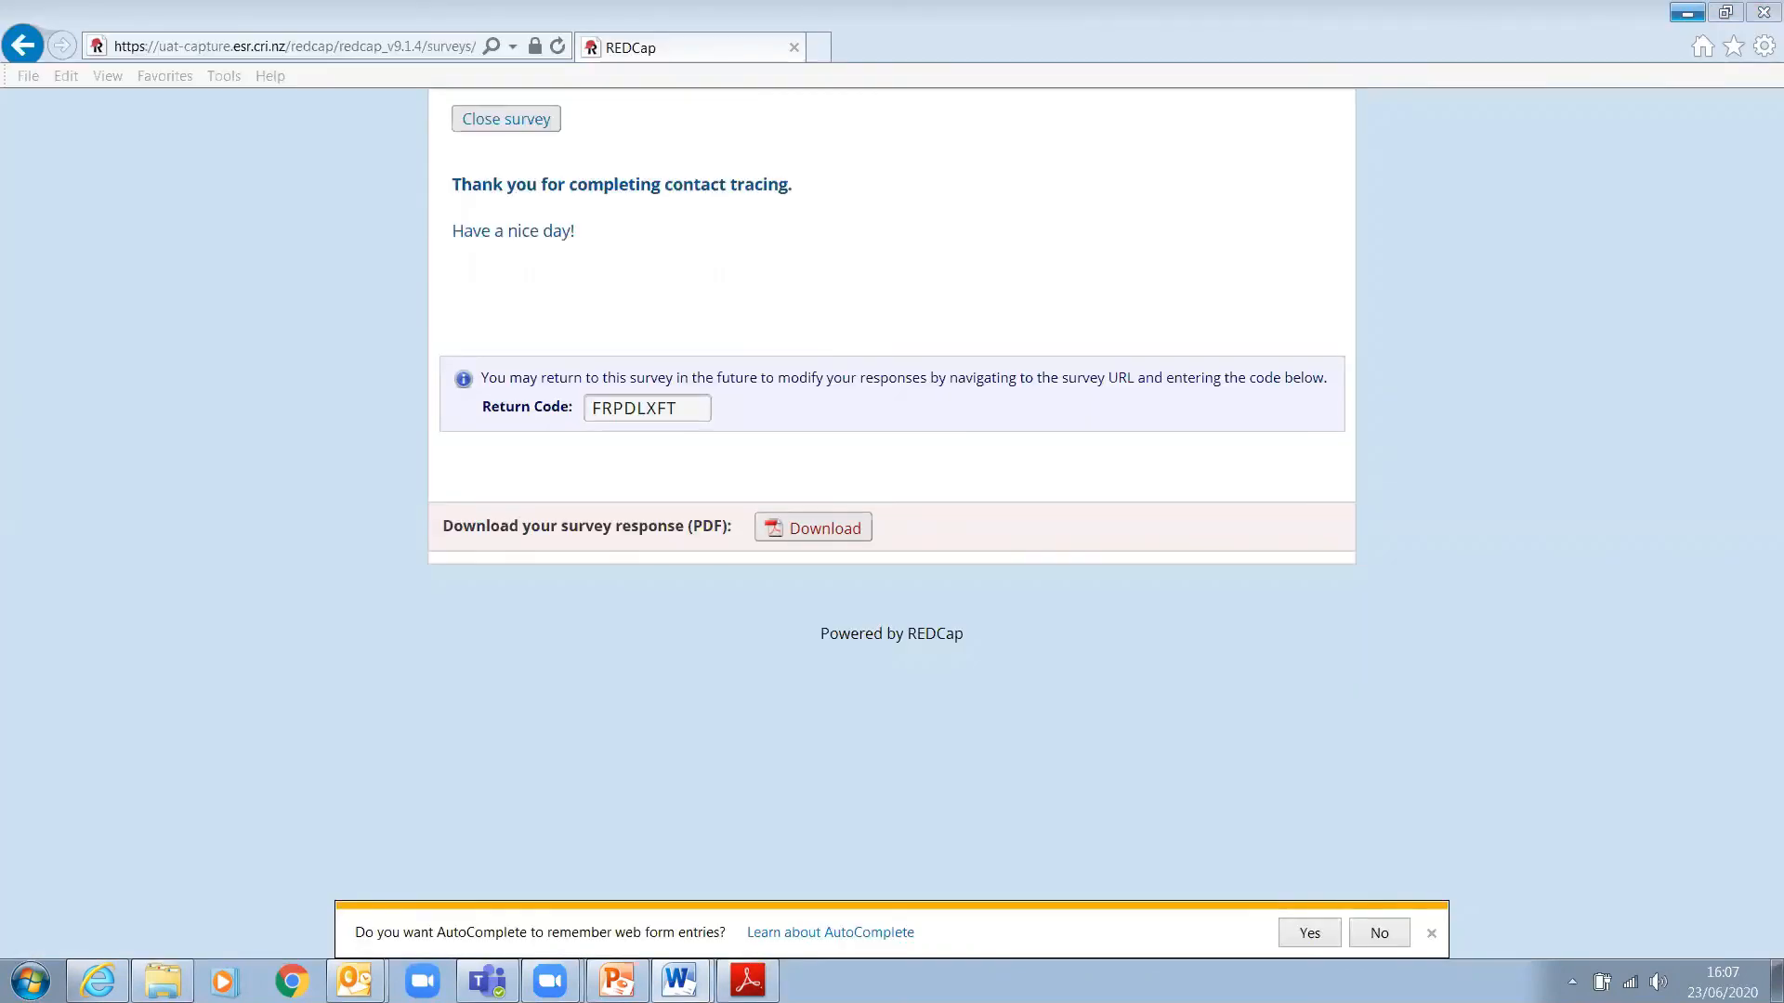